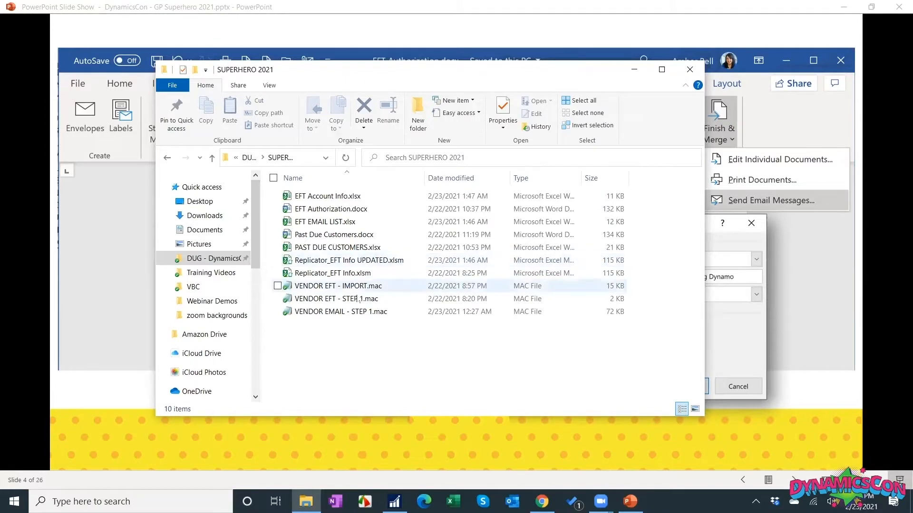
Open EFT Authorization.docx with its database query allowed, connect EFT EMAIL LIST.xlsx as its data source, and enlarge the document window
{"action": "left_click", "coordinate": [363, 209]}
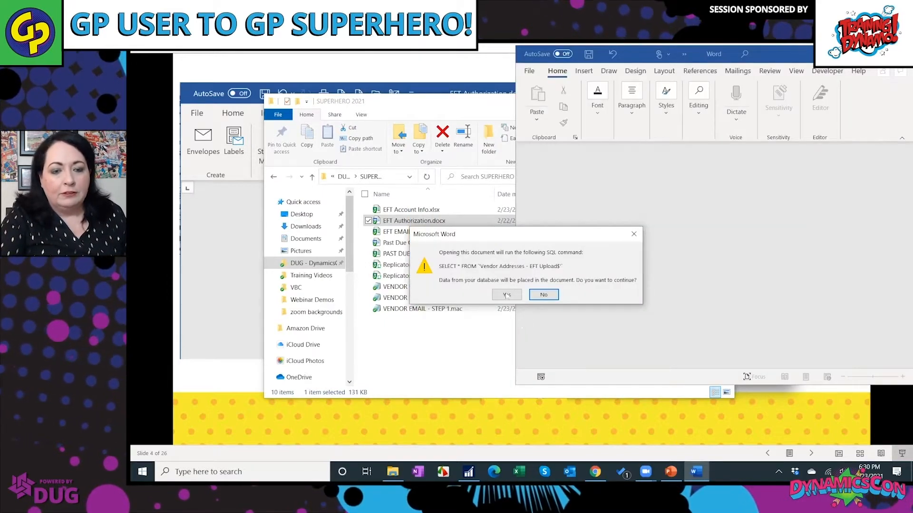
{"action": "left_click", "coordinate": [507, 296]}
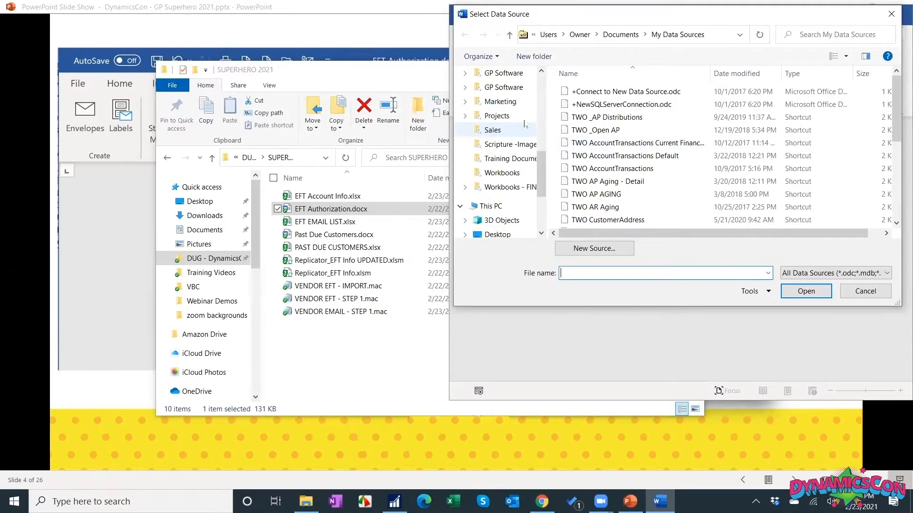
{"action": "scroll", "coordinate": [524, 125], "scroll_direction": "up", "scroll_amount": 6}
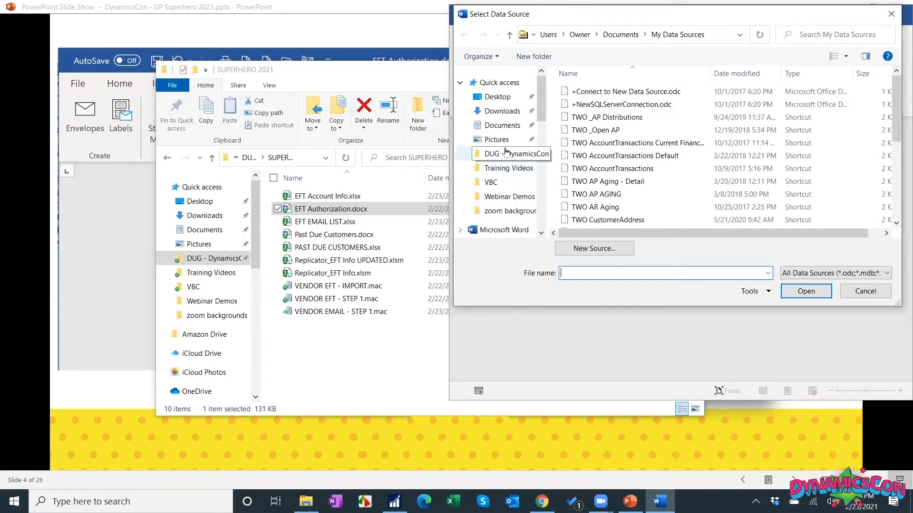
{"action": "left_click", "coordinate": [521, 154]}
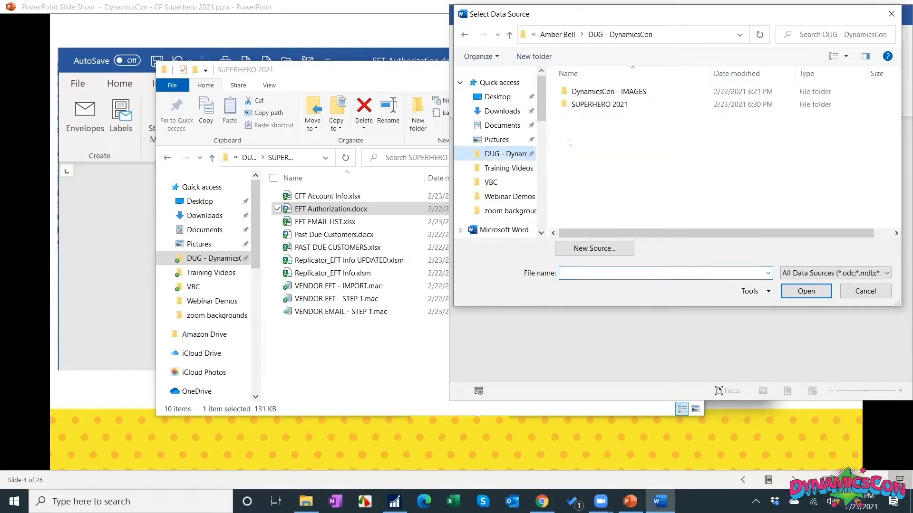
{"action": "left_click", "coordinate": [596, 108]}
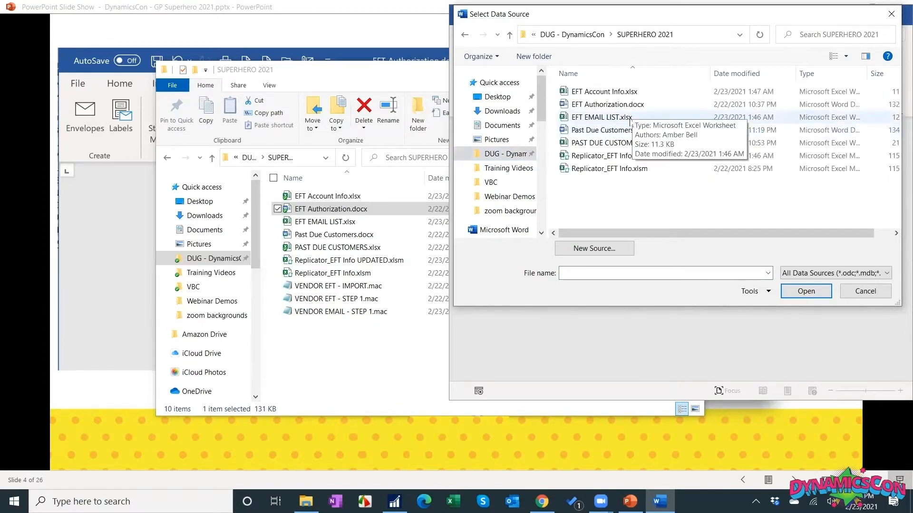
{"action": "double_click", "coordinate": [602, 117]}
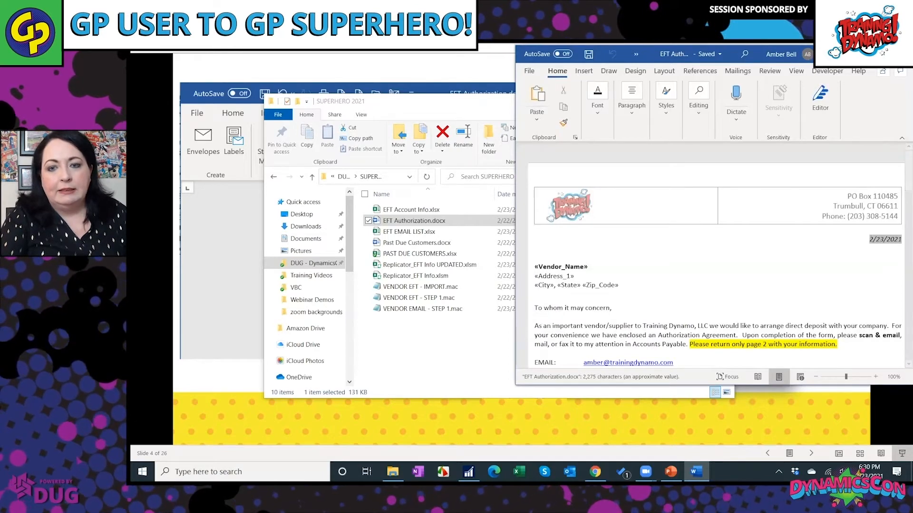
{"action": "left_click_drag", "start_coordinate": [756, 54], "coordinate": [380, 54]}
{"action": "left_click", "coordinate": [500, 54]}
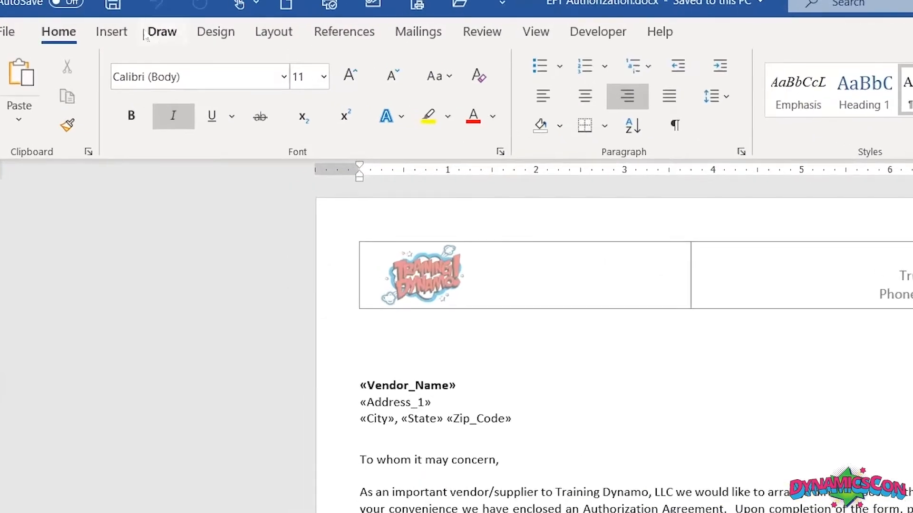
Set the mail merge recipients from the existing list EFT EMAIL LIST.xlsx in SUPERHERO 2021, using the 'Vendor Addresses - EFT Upload$' table
{"action": "left_click", "coordinate": [417, 33]}
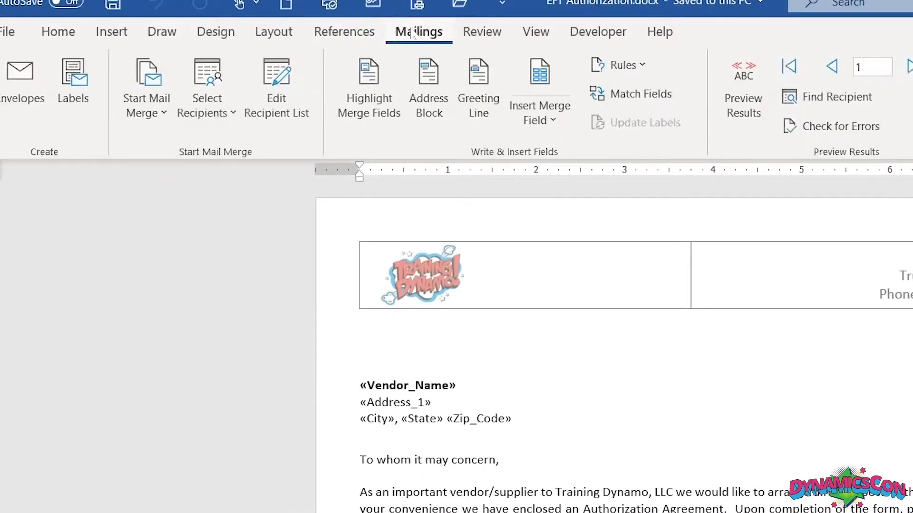
{"action": "left_click", "coordinate": [227, 101]}
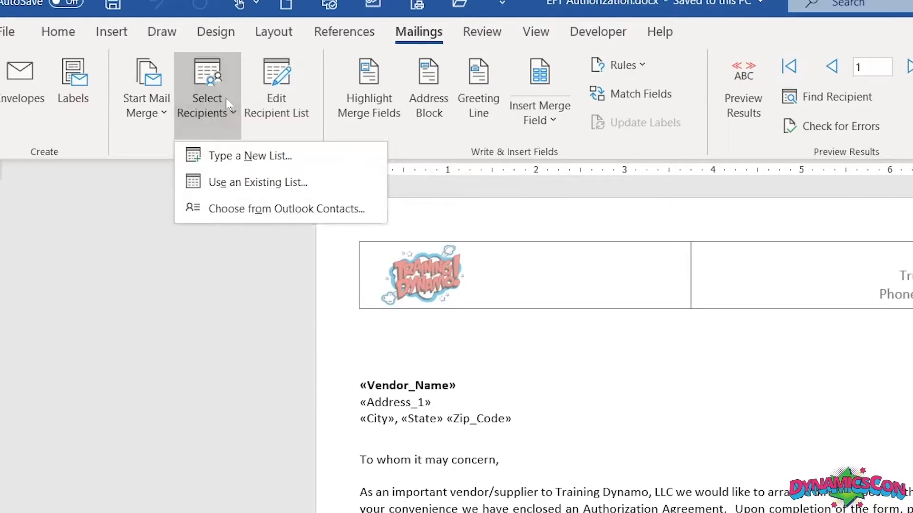
{"action": "left_click", "coordinate": [231, 182]}
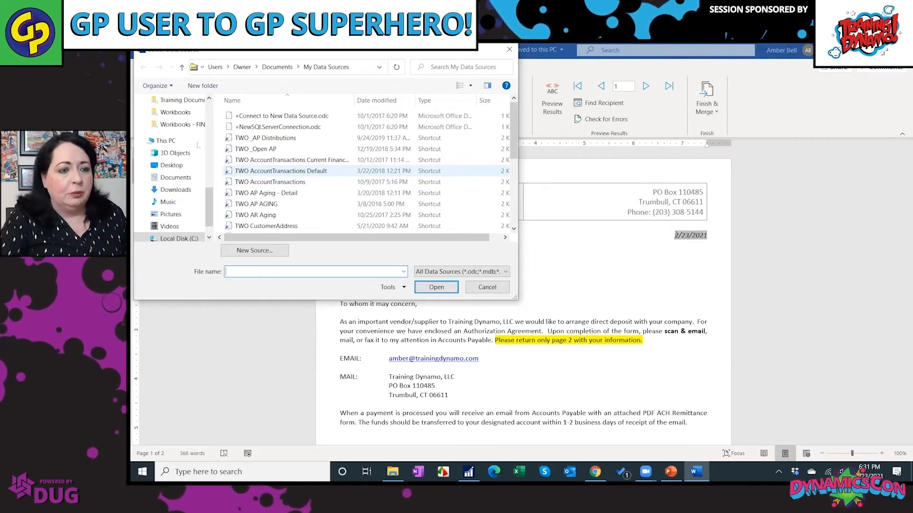
{"action": "scroll", "coordinate": [207, 130], "scroll_direction": "up", "scroll_amount": 1}
{"action": "scroll", "coordinate": [207, 131], "scroll_direction": "up", "scroll_amount": 5}
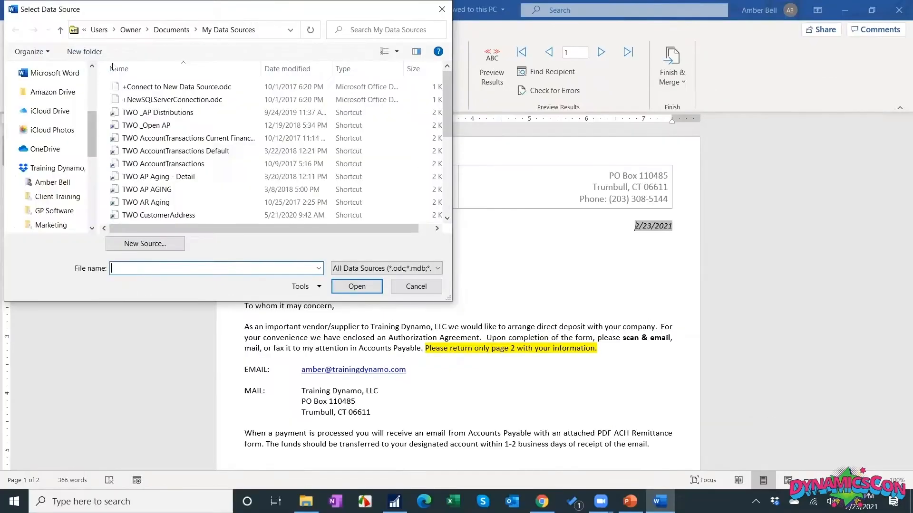
{"action": "scroll", "coordinate": [76, 128], "scroll_direction": "up", "scroll_amount": 2}
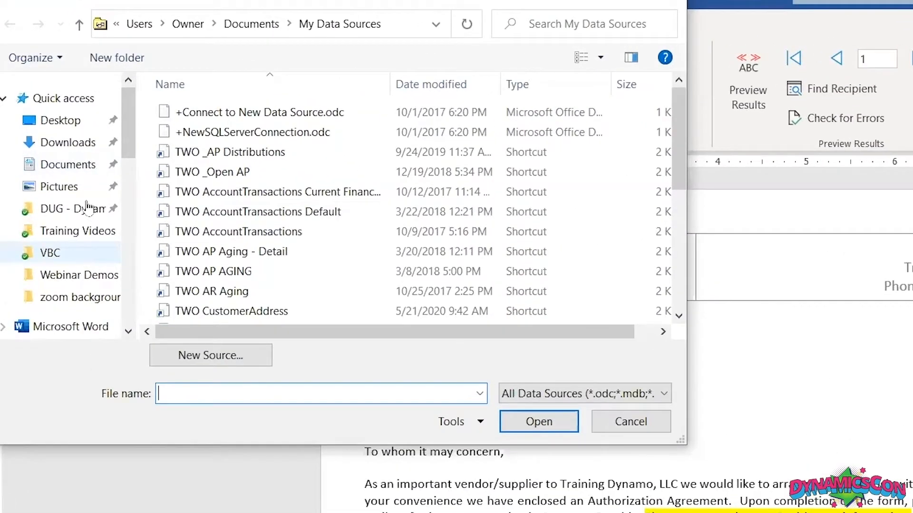
{"action": "double_click", "coordinate": [227, 133]}
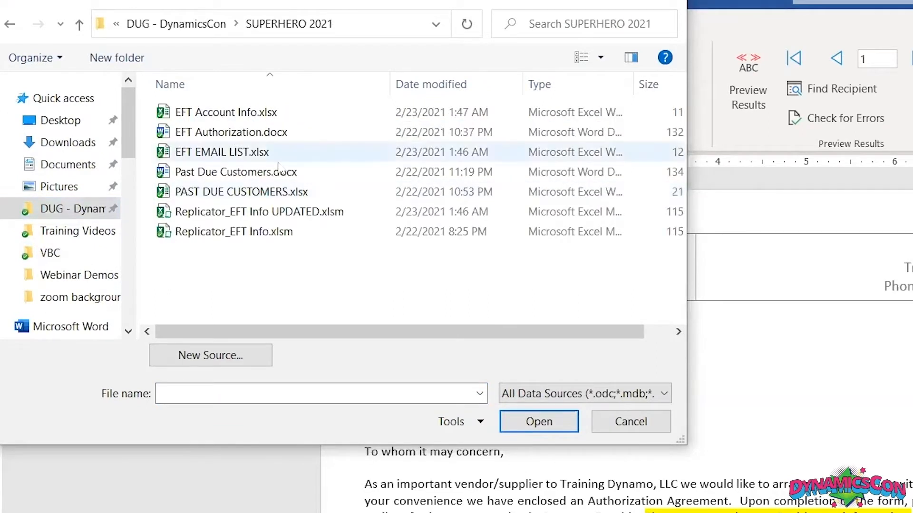
{"action": "left_click", "coordinate": [268, 153]}
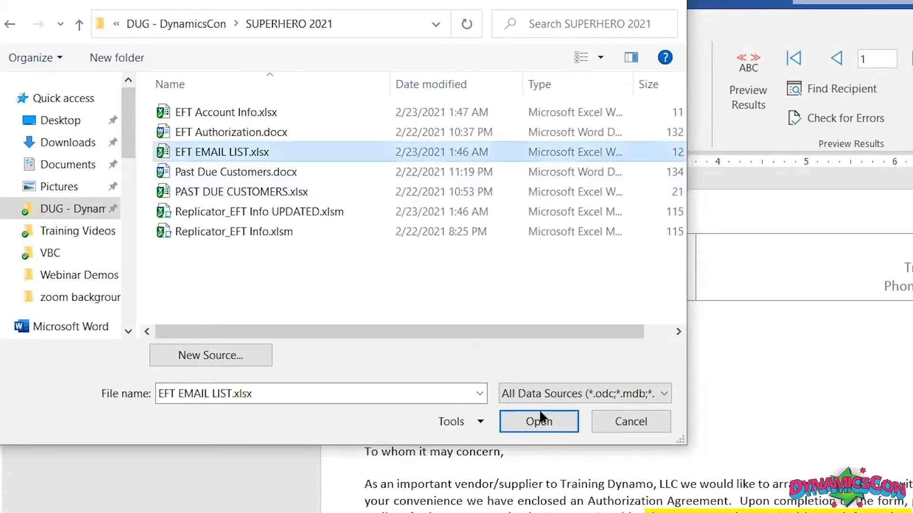
{"action": "left_click", "coordinate": [539, 420]}
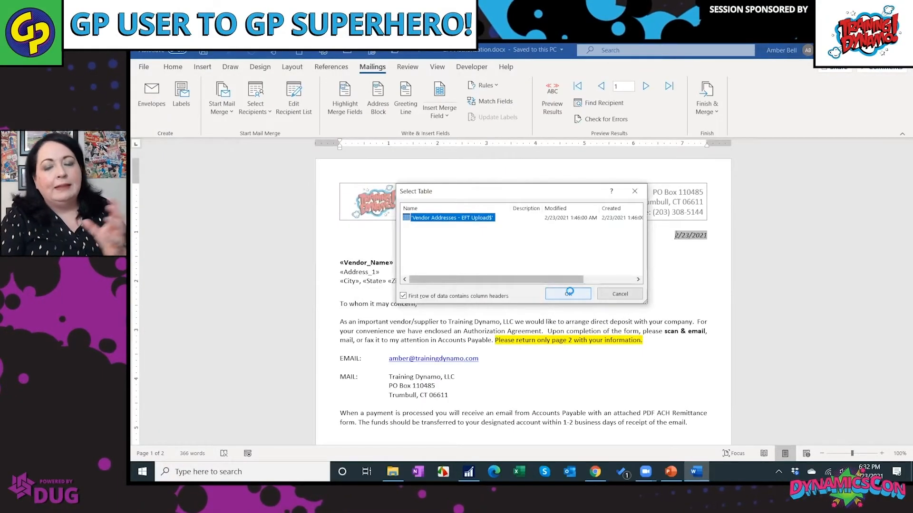
{"action": "left_click", "coordinate": [568, 294]}
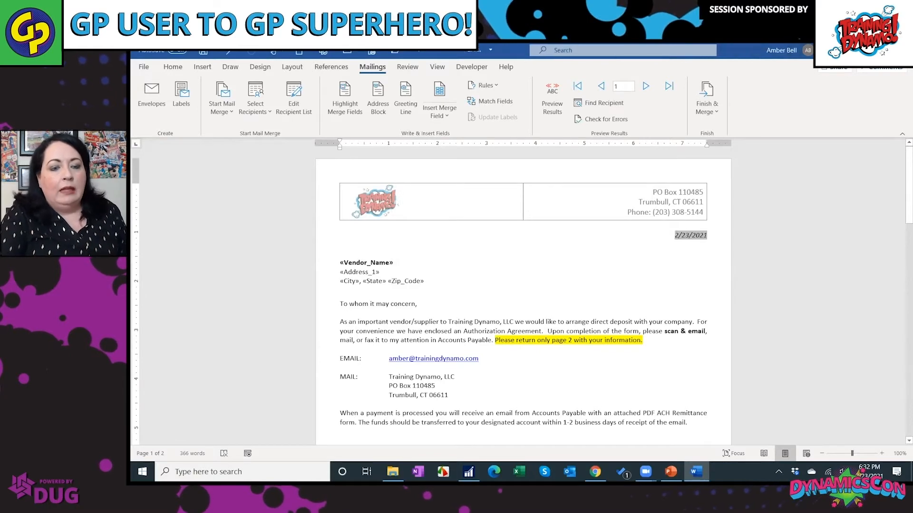
Review both pages of the letter and authorization form, including the vendor name and address merge fields and the list of available merge fields
{"action": "scroll", "coordinate": [425, 225], "scroll_direction": "down", "scroll_amount": 3}
{"action": "scroll", "coordinate": [516, 226], "scroll_direction": "up", "scroll_amount": 3}
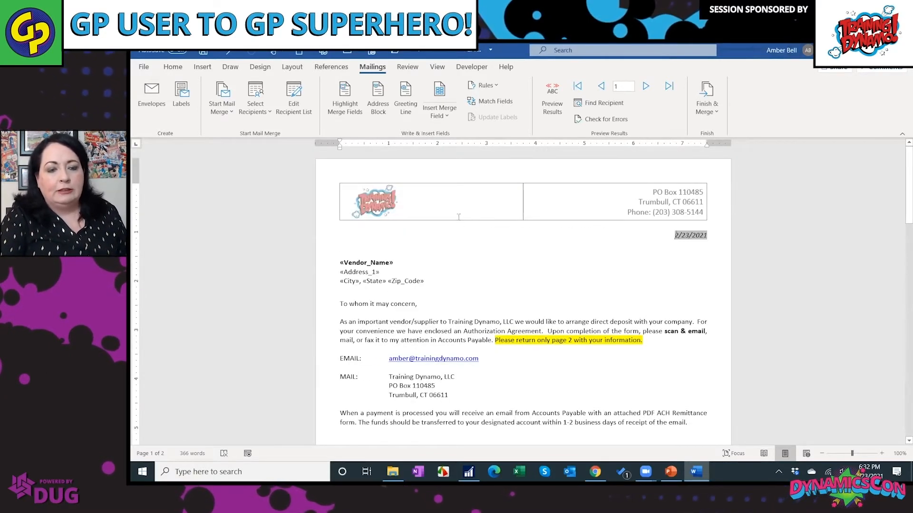
{"action": "scroll", "coordinate": [457, 222], "scroll_direction": "down", "scroll_amount": 4}
{"action": "scroll", "coordinate": [457, 221], "scroll_direction": "down", "scroll_amount": 4}
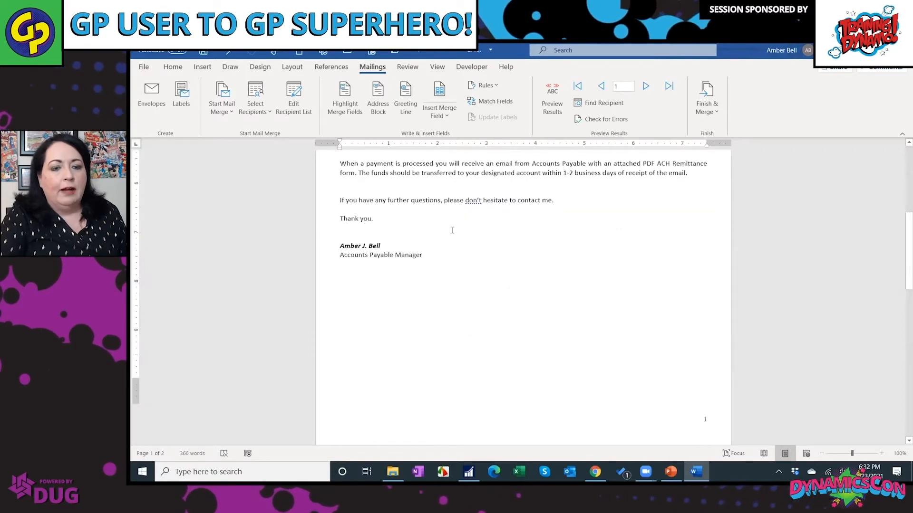
{"action": "scroll", "coordinate": [452, 230], "scroll_direction": "down", "scroll_amount": 15}
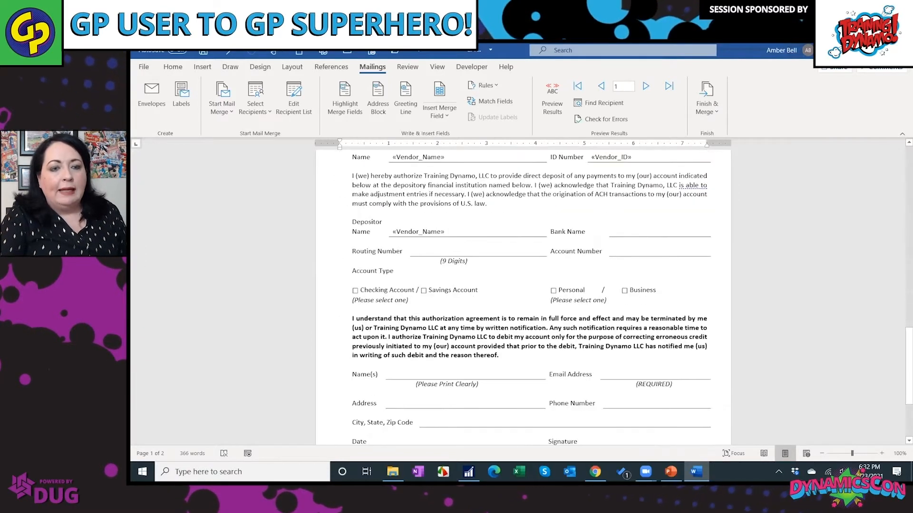
{"action": "key", "text": "ctrl+Home"}
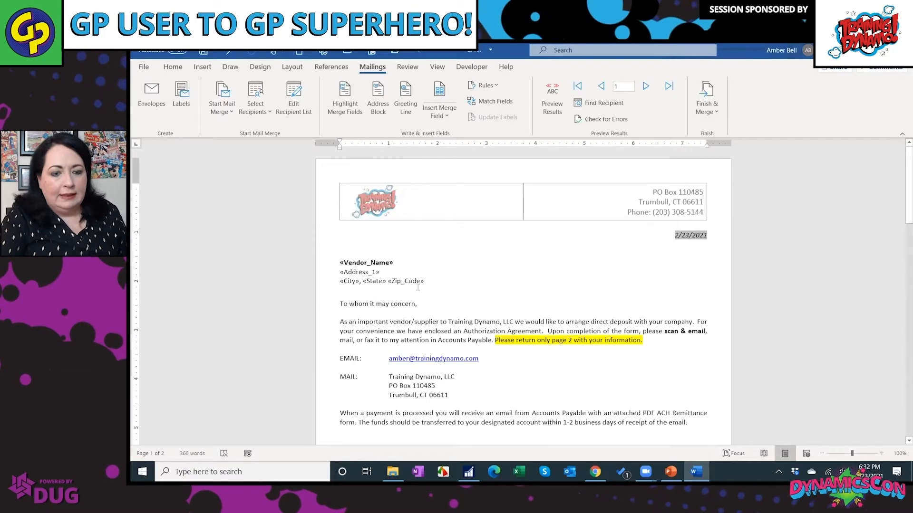
{"action": "double_click", "coordinate": [365, 268]}
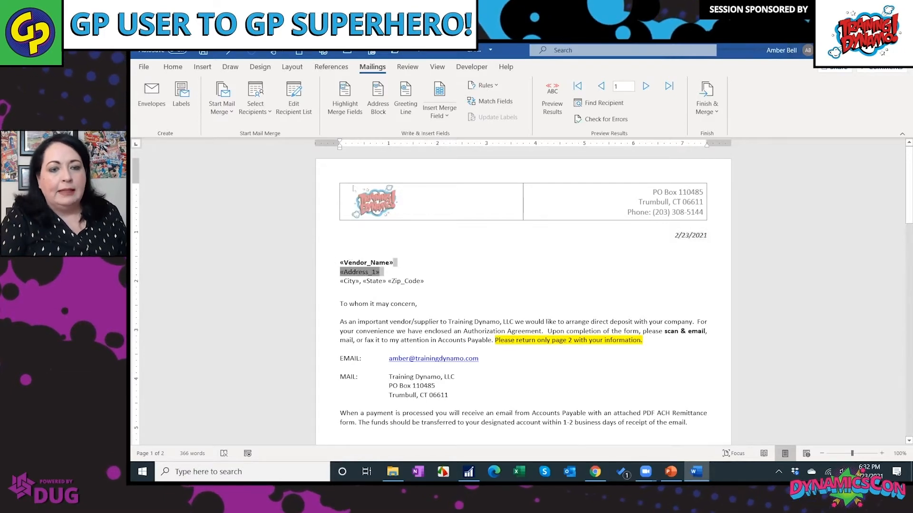
{"action": "double_click", "coordinate": [366, 262]}
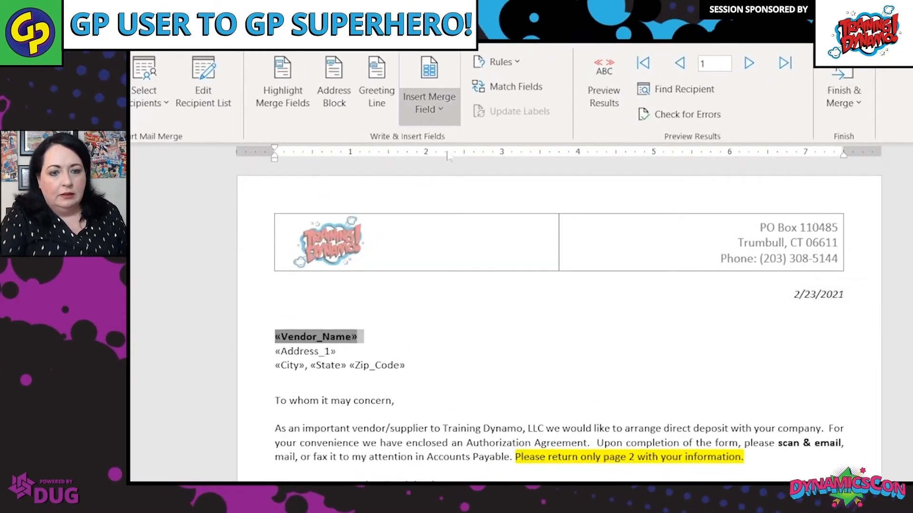
{"action": "left_click", "coordinate": [429, 107]}
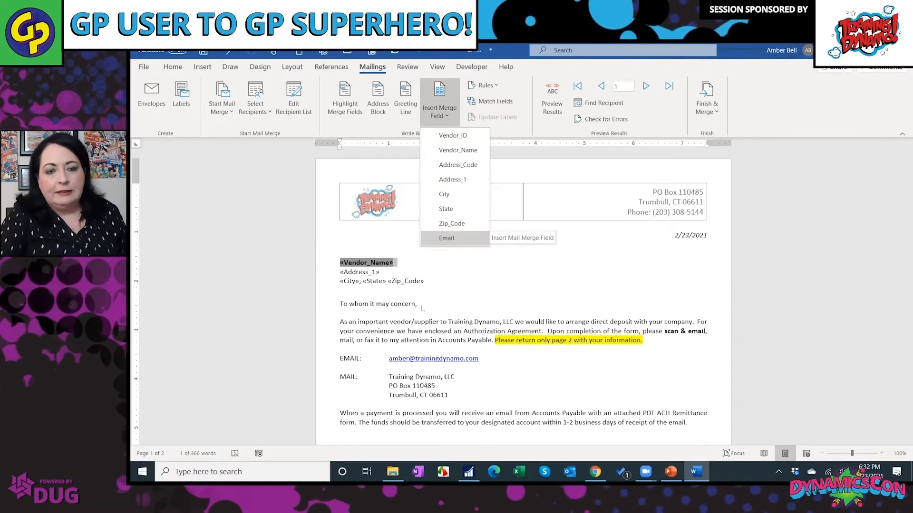
{"action": "key", "text": "Escape"}
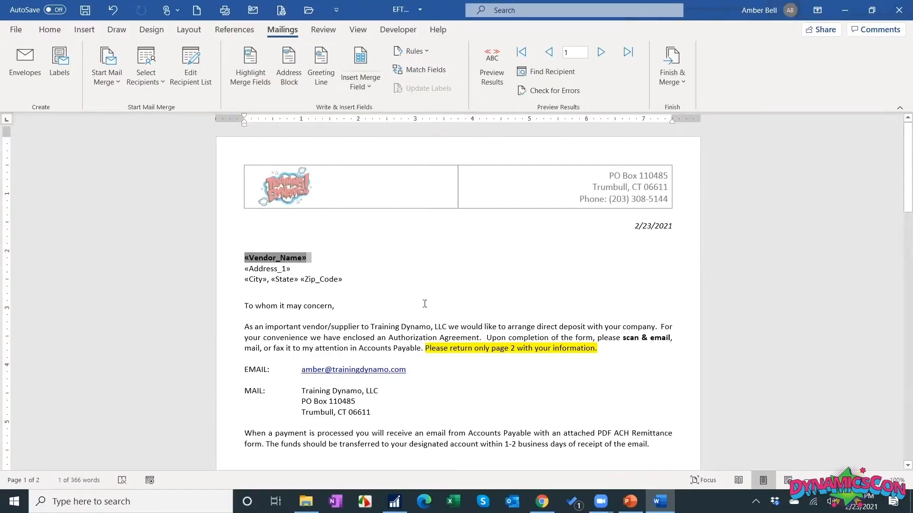
Start finishing the merge of the EFT authorization letter as e-mail messages
{"action": "scroll", "coordinate": [421, 322], "scroll_direction": "down", "scroll_amount": 20}
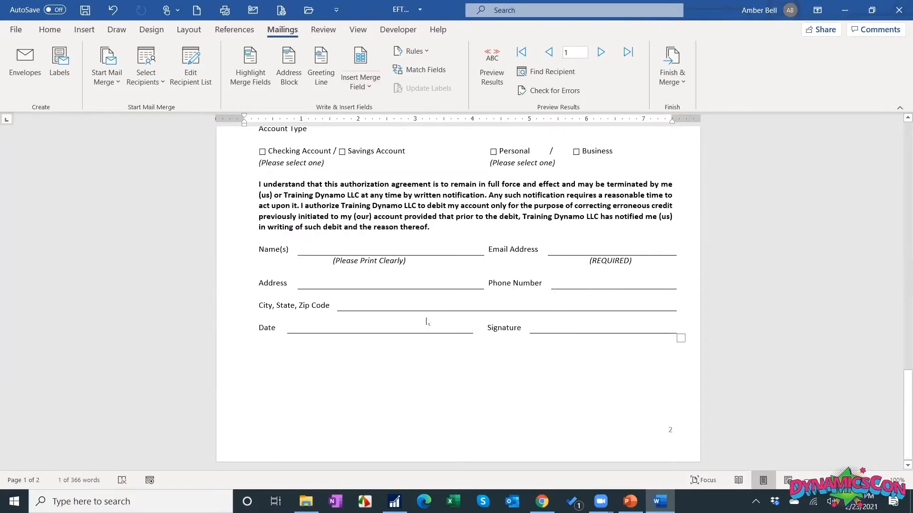
{"action": "scroll", "coordinate": [427, 318], "scroll_direction": "up", "scroll_amount": 10}
{"action": "scroll", "coordinate": [475, 273], "scroll_direction": "up", "scroll_amount": 5}
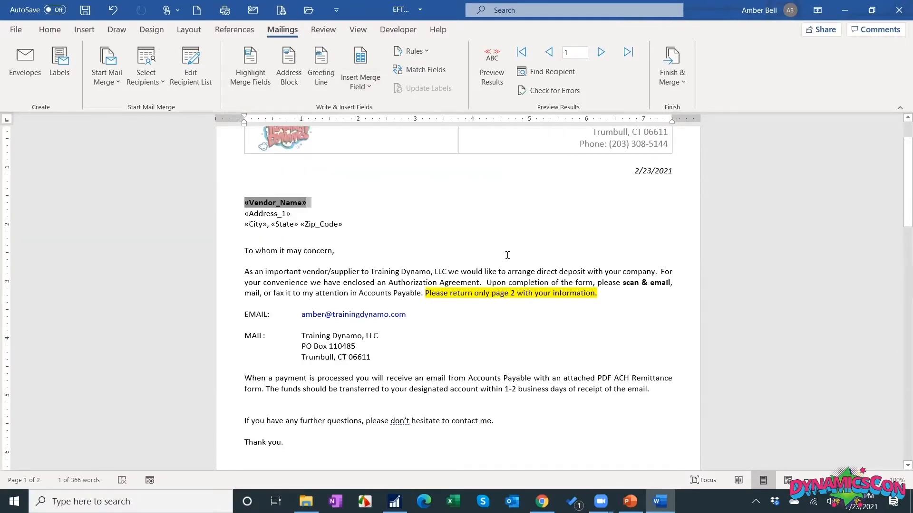
{"action": "scroll", "coordinate": [423, 228], "scroll_direction": "down", "scroll_amount": 5}
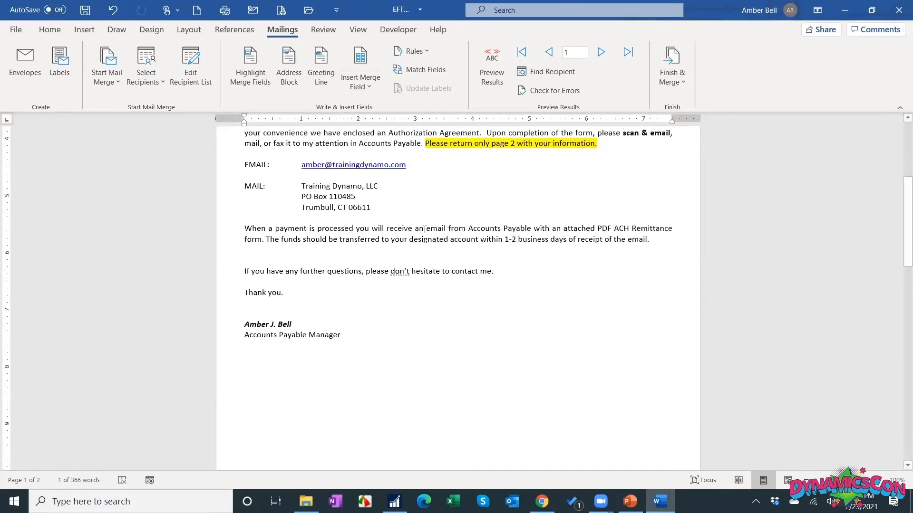
{"action": "scroll", "coordinate": [438, 208], "scroll_direction": "down", "scroll_amount": 10}
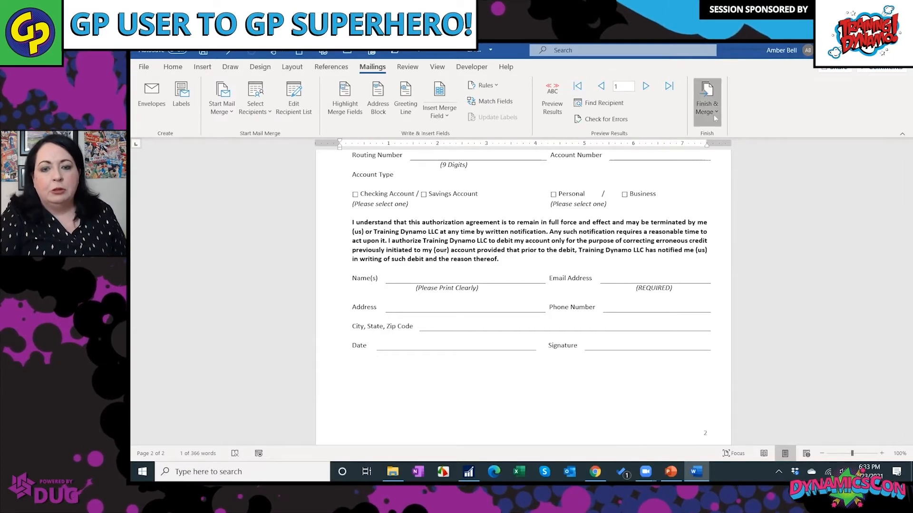
{"action": "left_click", "coordinate": [707, 97]}
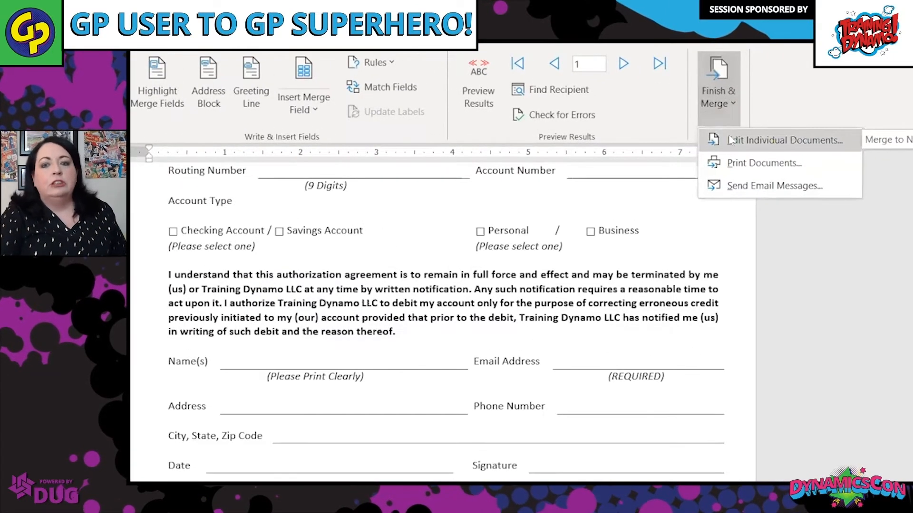
{"action": "left_click", "coordinate": [775, 185]}
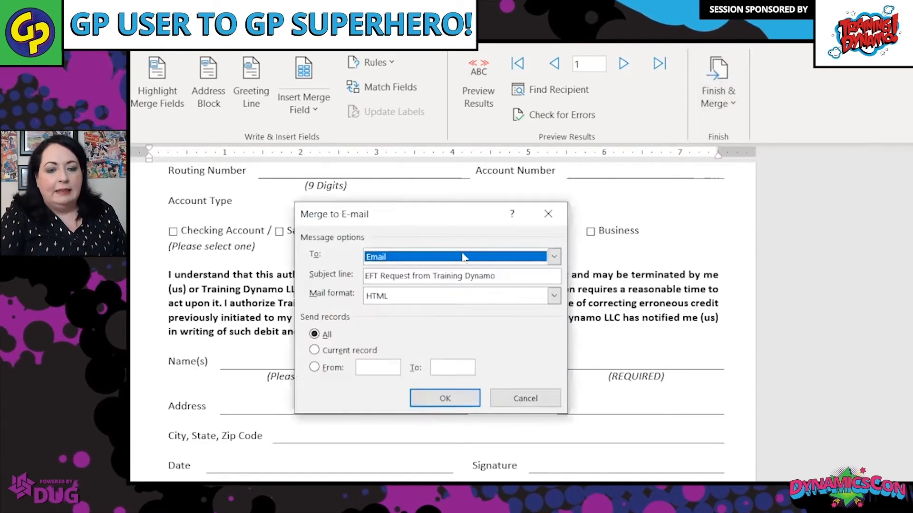
Examine the recipient field and mail format choices for the e-mail merge, keeping Email and HTML
{"action": "left_click", "coordinate": [391, 259]}
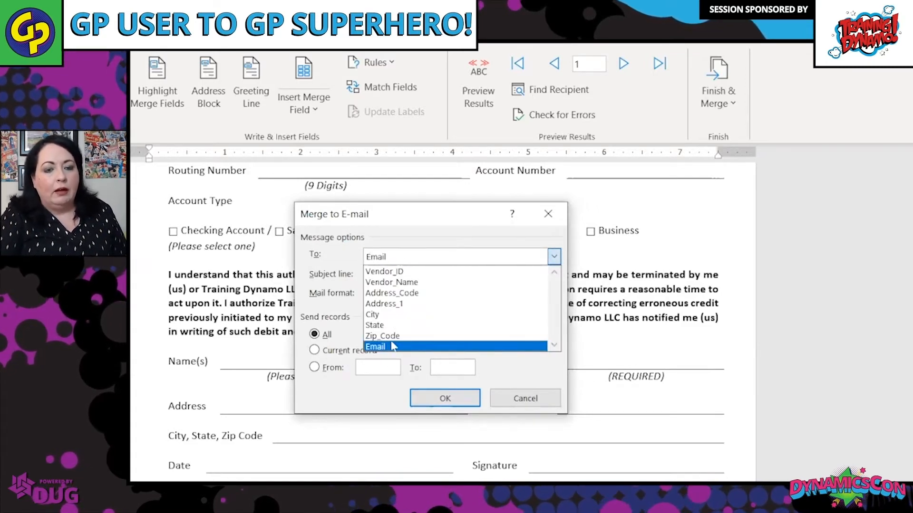
{"action": "left_click", "coordinate": [416, 235]}
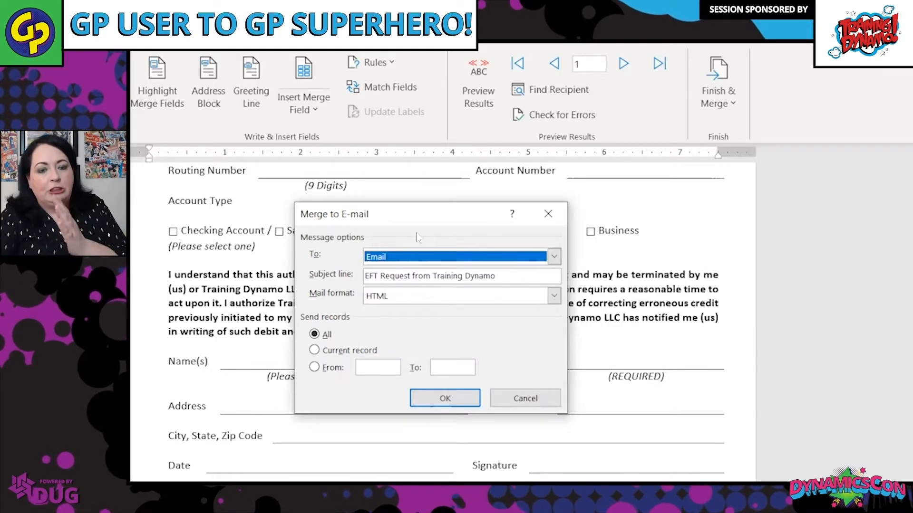
{"action": "left_click", "coordinate": [409, 277]}
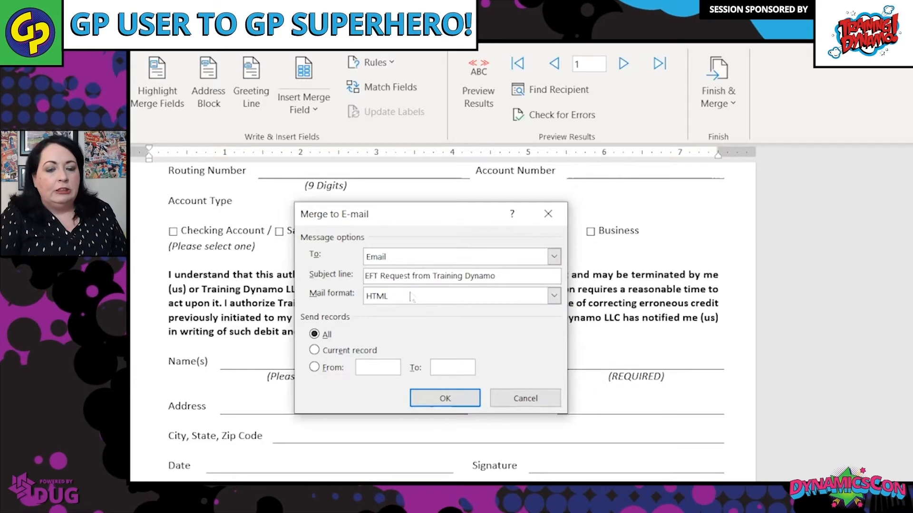
{"action": "left_click", "coordinate": [418, 296]}
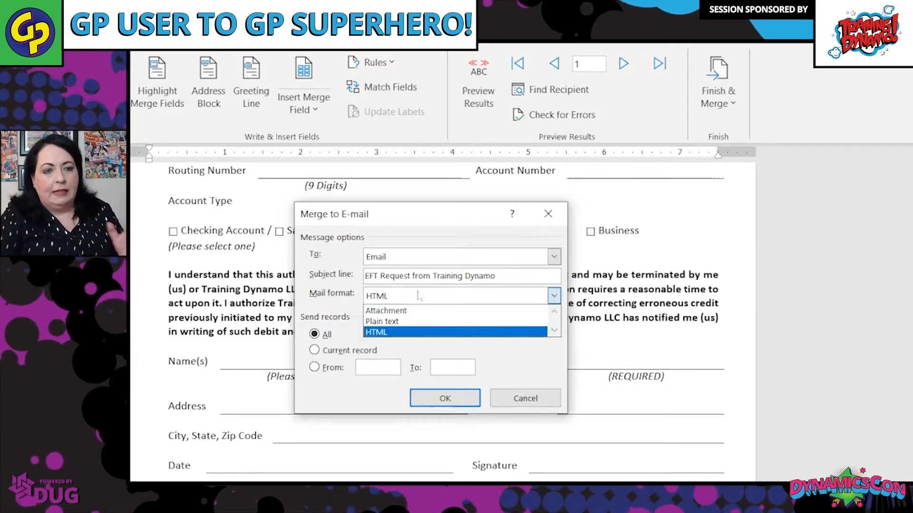
{"action": "left_click", "coordinate": [418, 296]}
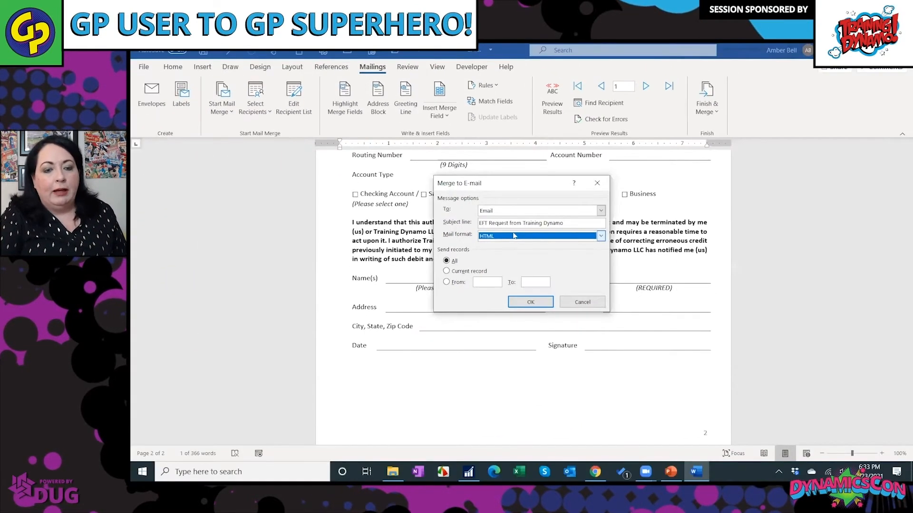
Run the merge to send the EFT request to all records as HTML e-mails, and switch to the PowerPoint slide of the merged letter
{"action": "left_click", "coordinate": [531, 302]}
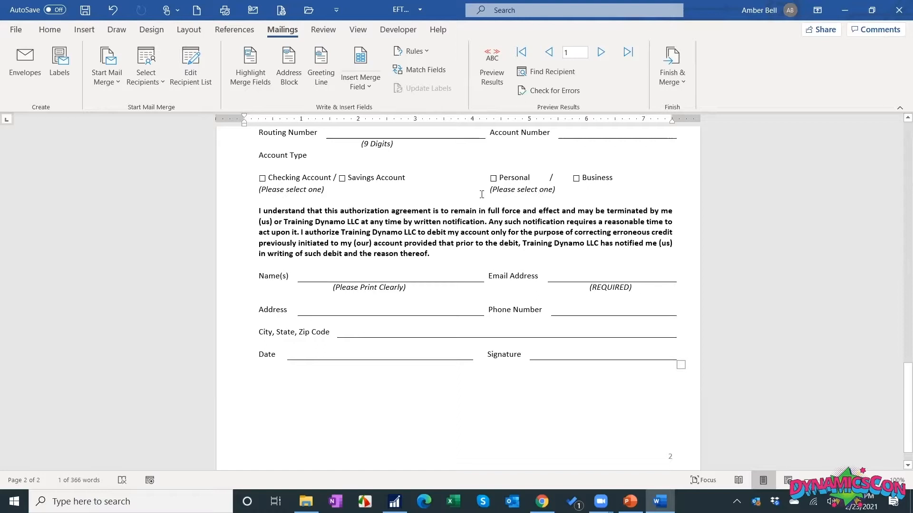
{"action": "key", "text": "alt+Tab"}
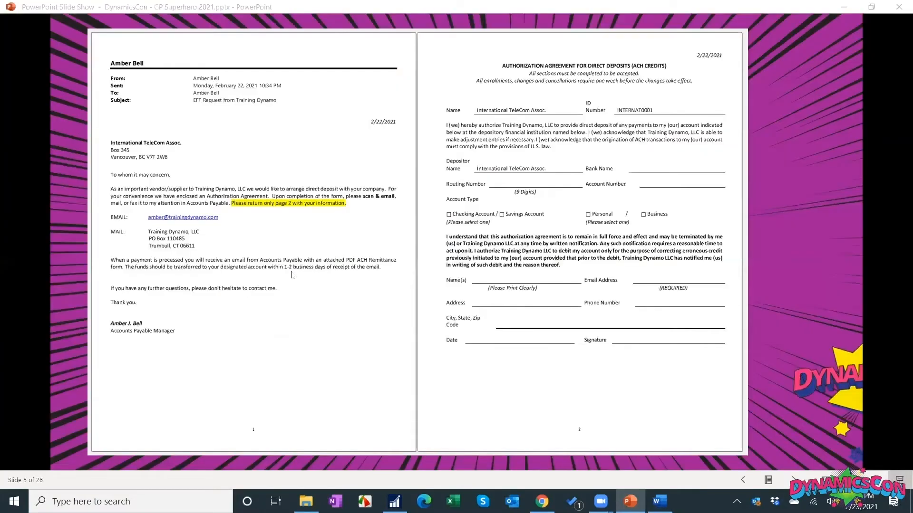
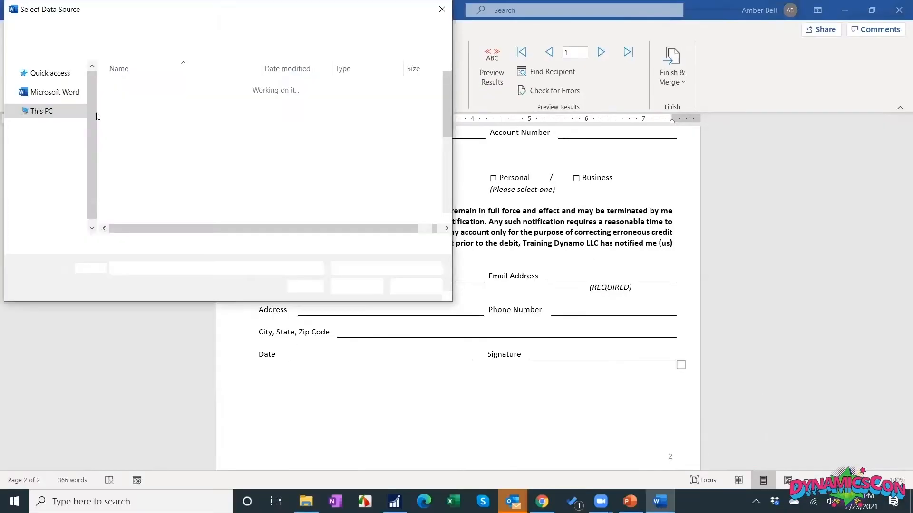
Choose PAST DUE CUSTOMERS.xlsx in the SUPERHERO 2021 folder as the mail merge data source for the Past Due Customers letter
{"action": "scroll", "coordinate": [84, 117], "scroll_direction": "up", "scroll_amount": 2}
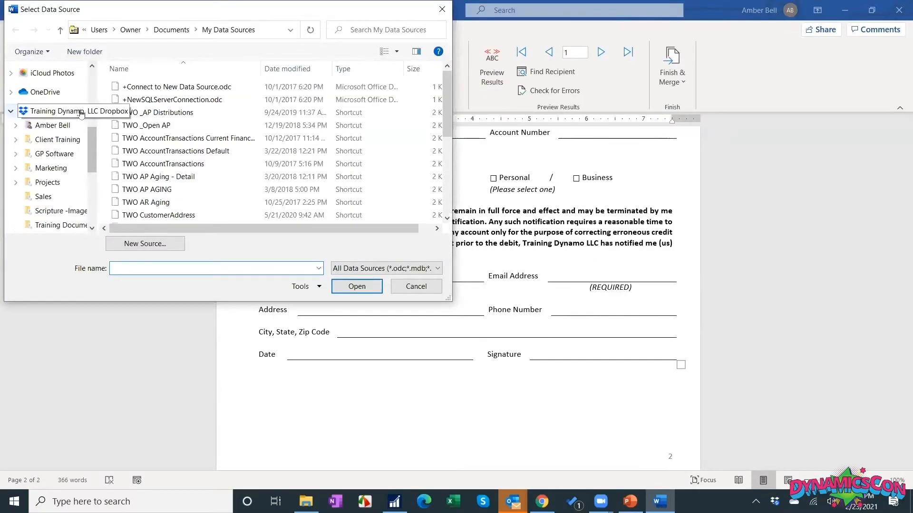
{"action": "scroll", "coordinate": [80, 114], "scroll_direction": "up", "scroll_amount": 4}
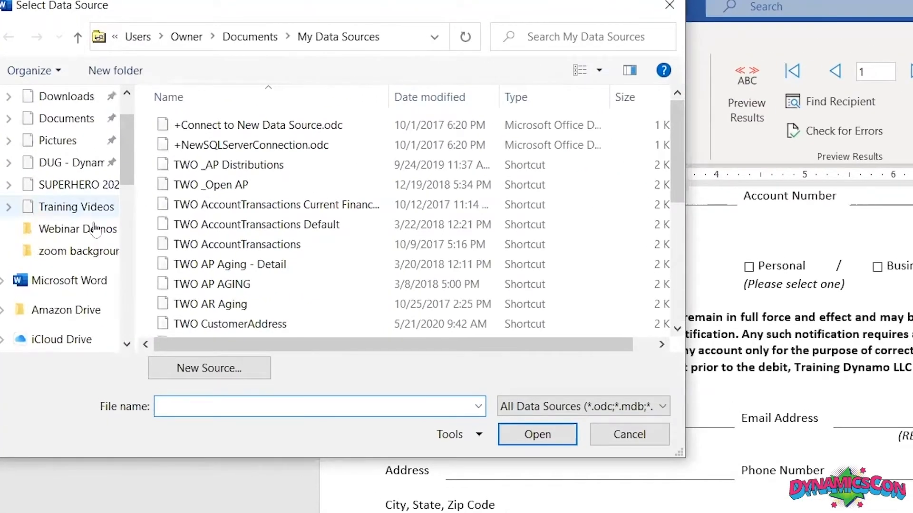
{"action": "scroll", "coordinate": [91, 238], "scroll_direction": "up", "scroll_amount": 1}
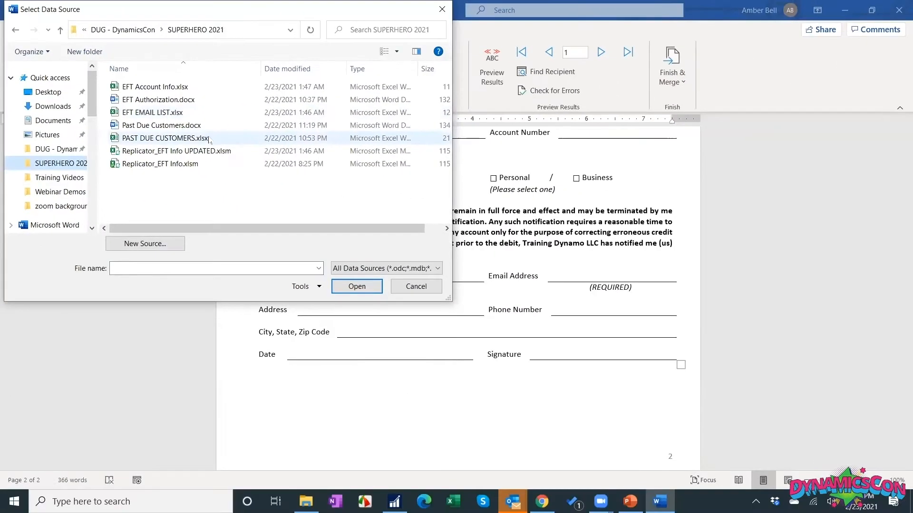
{"action": "double_click", "coordinate": [279, 170]}
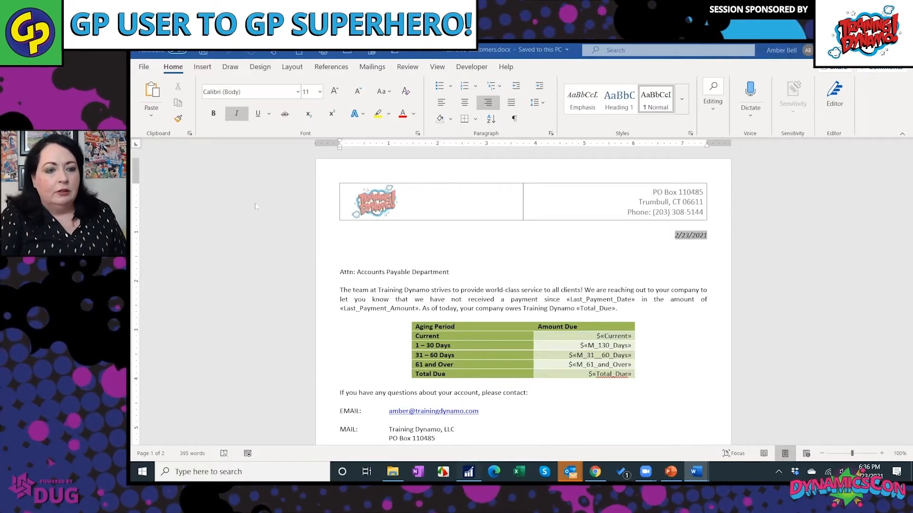
Switch to SmartList in Dynamics GP and open the Past Due Customers list from the Customers folder under Sales
{"action": "key", "text": "alt+Tab"}
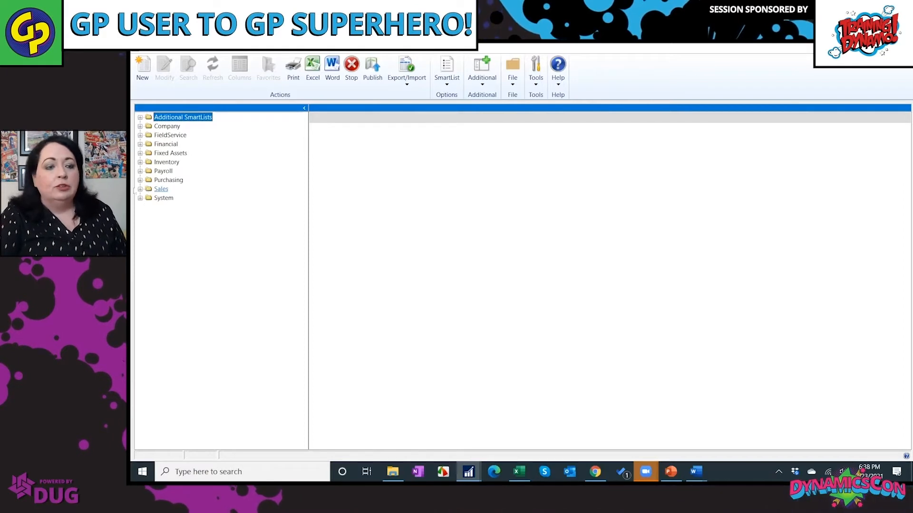
{"action": "left_click", "coordinate": [139, 190]}
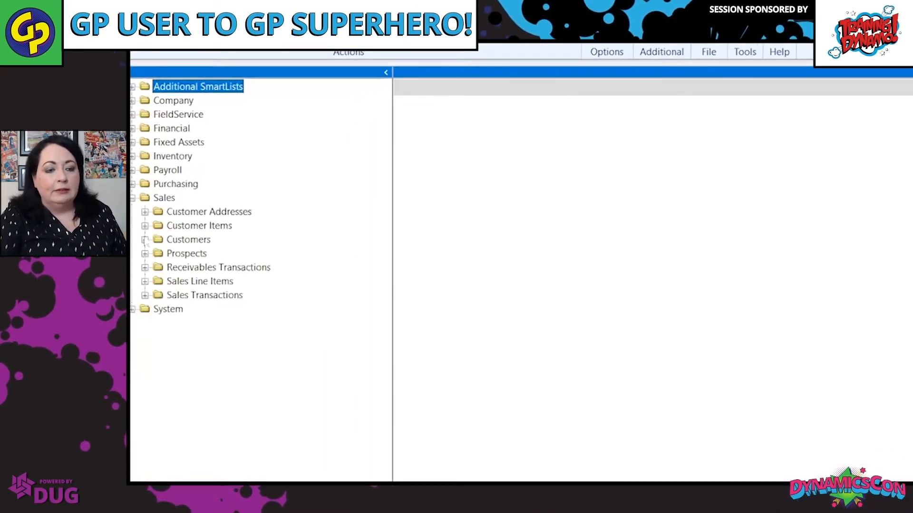
{"action": "double_click", "coordinate": [157, 239]}
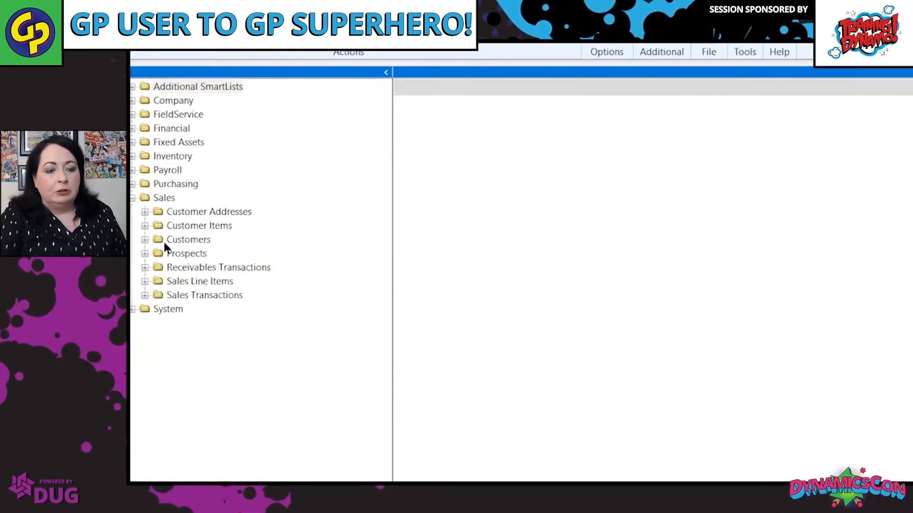
{"action": "scroll", "coordinate": [256, 309], "scroll_direction": "down", "scroll_amount": 2}
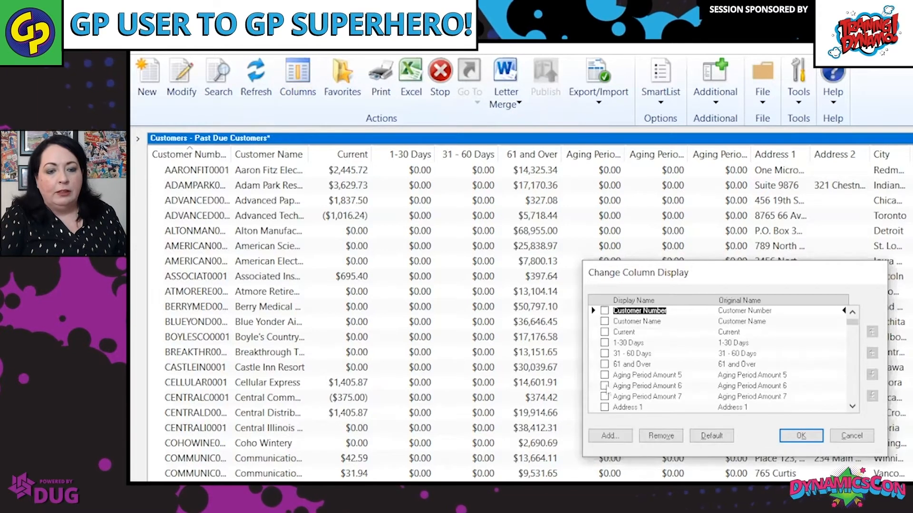
Try to remove the Aging Period Amount 5, 6 and 7 columns from the Past Due Customers list
{"action": "left_click", "coordinate": [604, 378]}
{"action": "left_click", "coordinate": [604, 385]}
{"action": "left_click", "coordinate": [604, 397]}
{"action": "left_click", "coordinate": [655, 434]}
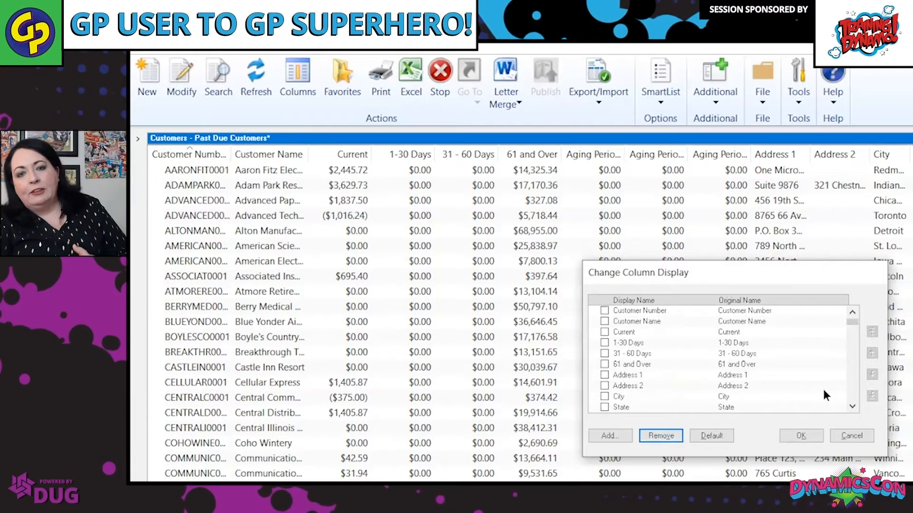
{"action": "left_click", "coordinate": [846, 436]}
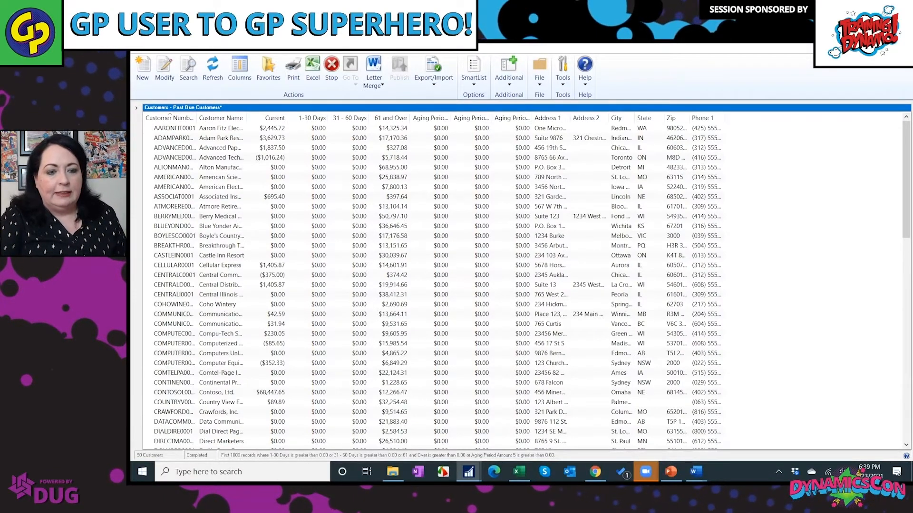
Switch to Excel, open the PAST DUE CUSTOMERS.xlsx workbook and maximize its window
{"action": "left_click", "coordinate": [519, 472]}
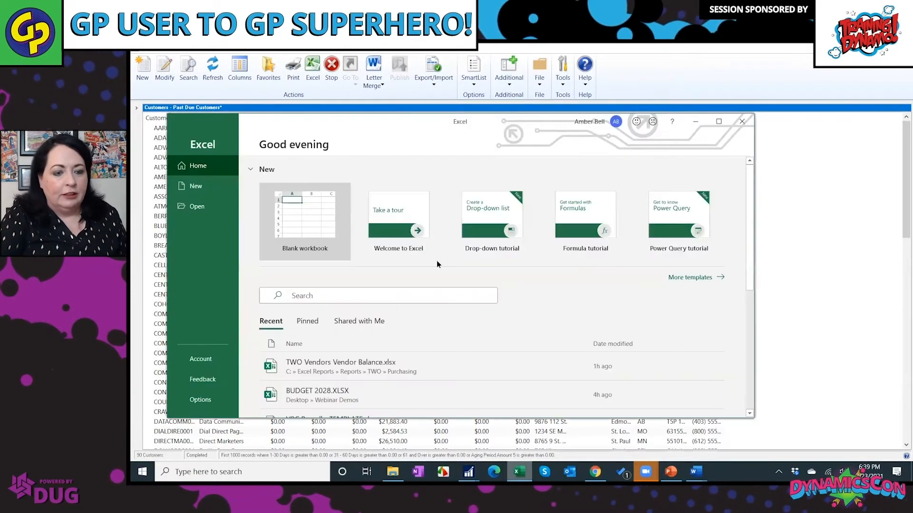
{"action": "left_click", "coordinate": [207, 206]}
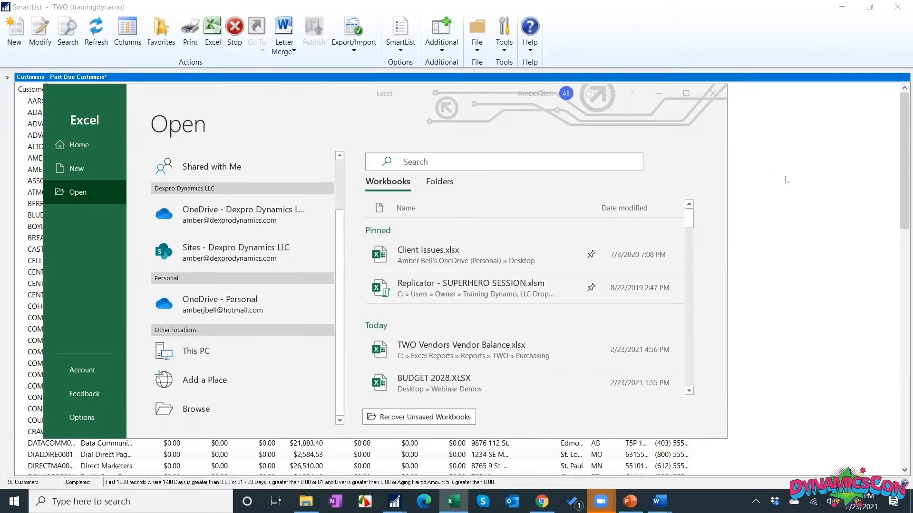
{"action": "scroll", "coordinate": [110, 235], "scroll_direction": "up", "scroll_amount": 10}
{"action": "key", "text": "Escape"}
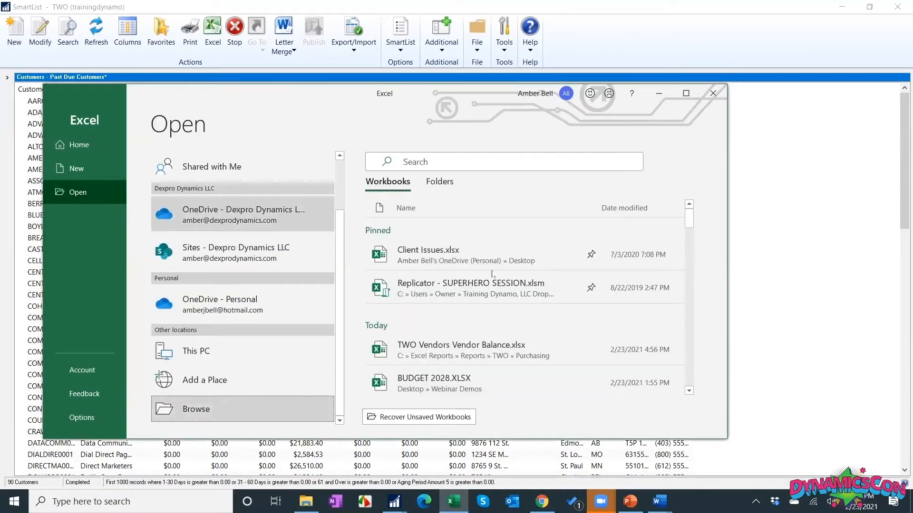
{"action": "left_click", "coordinate": [542, 243]}
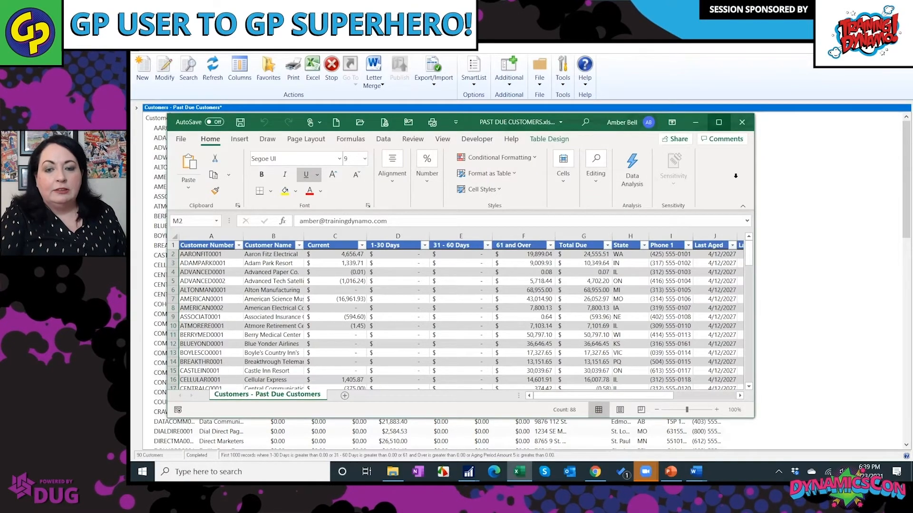
{"action": "left_click", "coordinate": [718, 122]}
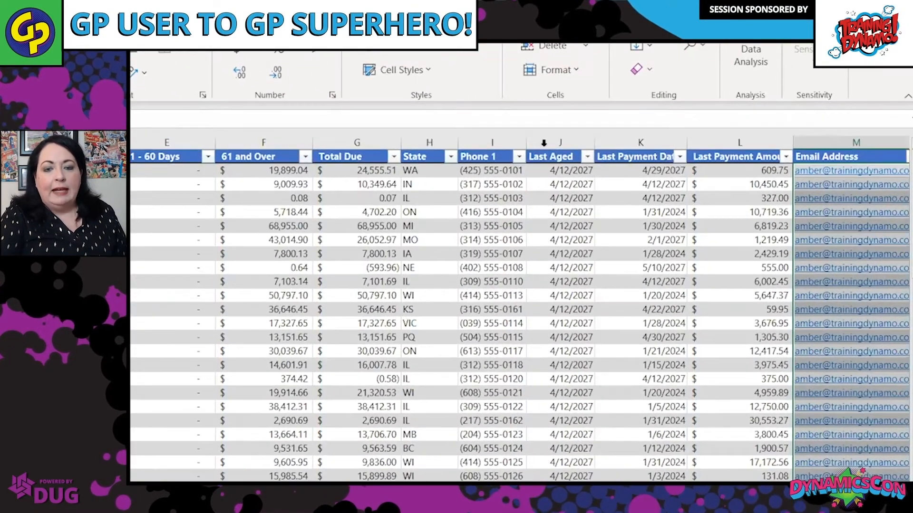
Examine the Last Aged, Last Payment Date and Last Payment Amount columns in the past due customers table
{"action": "left_click", "coordinate": [589, 156]}
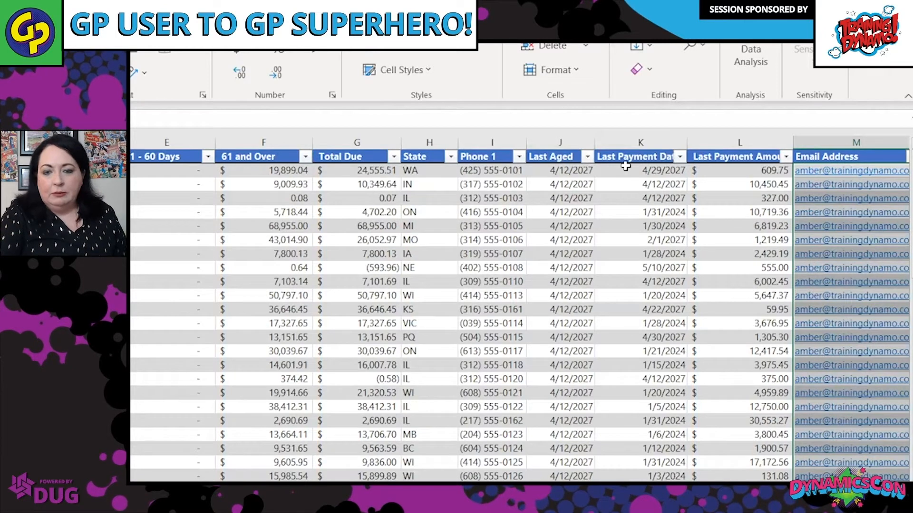
{"action": "left_click", "coordinate": [561, 156]}
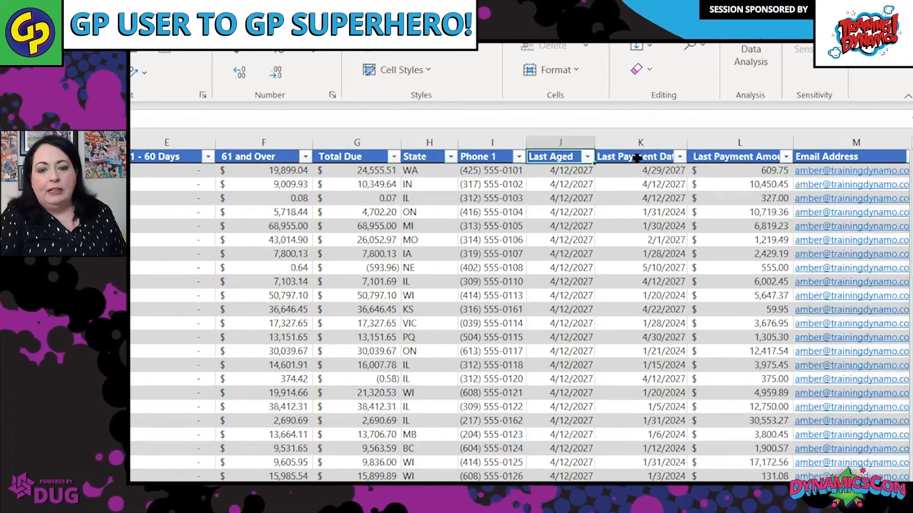
{"action": "left_click", "coordinate": [637, 158]}
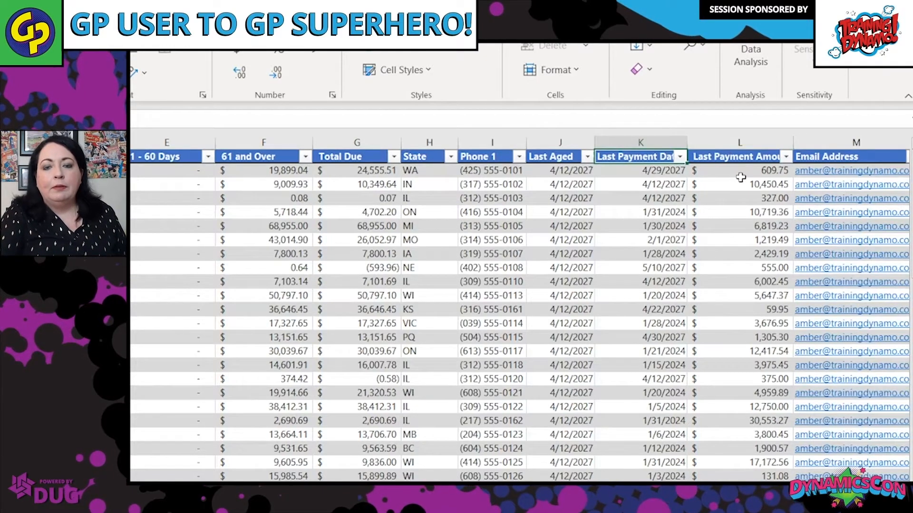
{"action": "key", "text": "Right"}
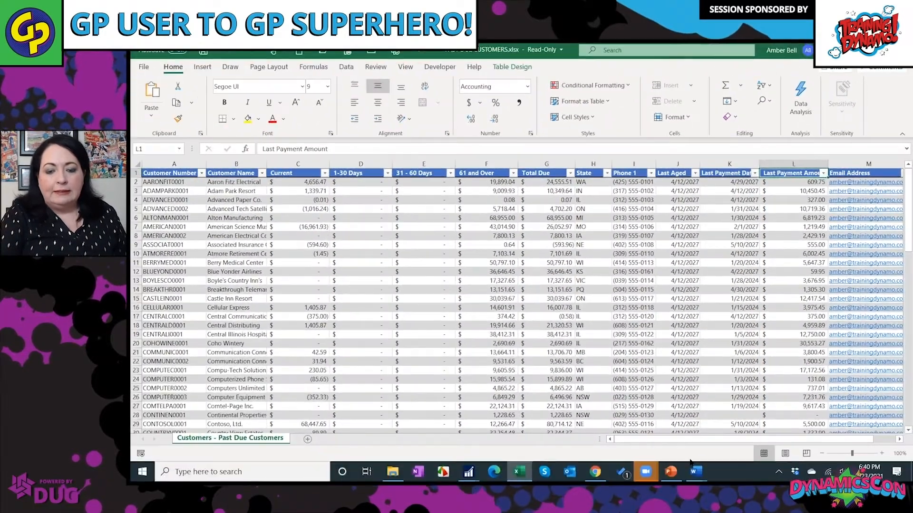
Switch to Past Due Customers.docx in Word and merge all records into a new document of individual letters
{"action": "left_click", "coordinate": [696, 472]}
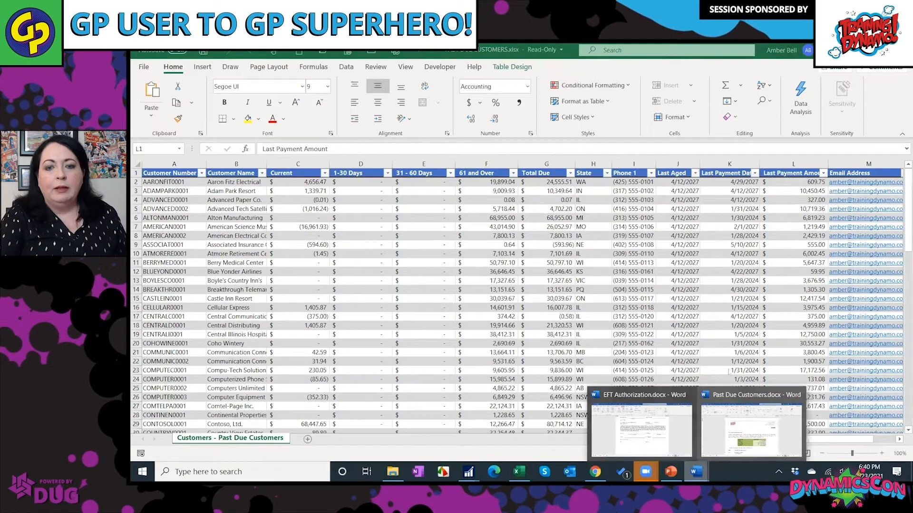
{"action": "left_click", "coordinate": [751, 418]}
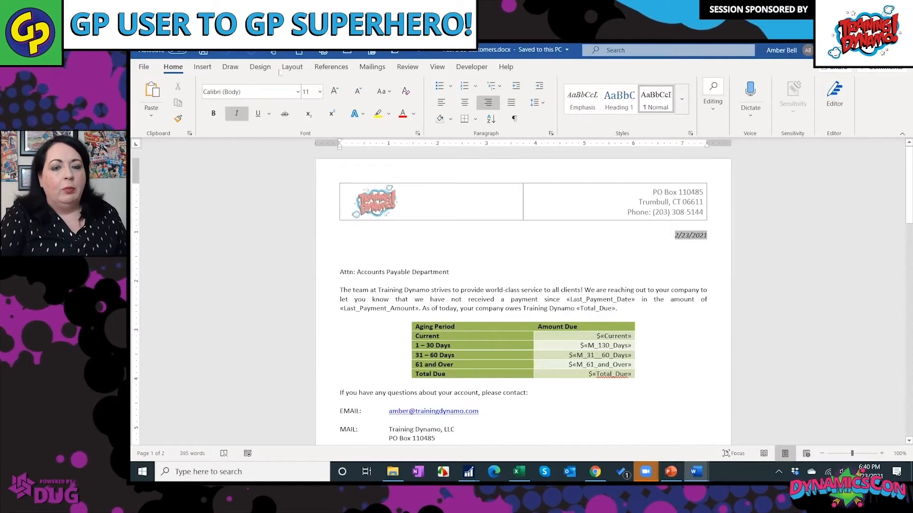
{"action": "left_click", "coordinate": [296, 291]}
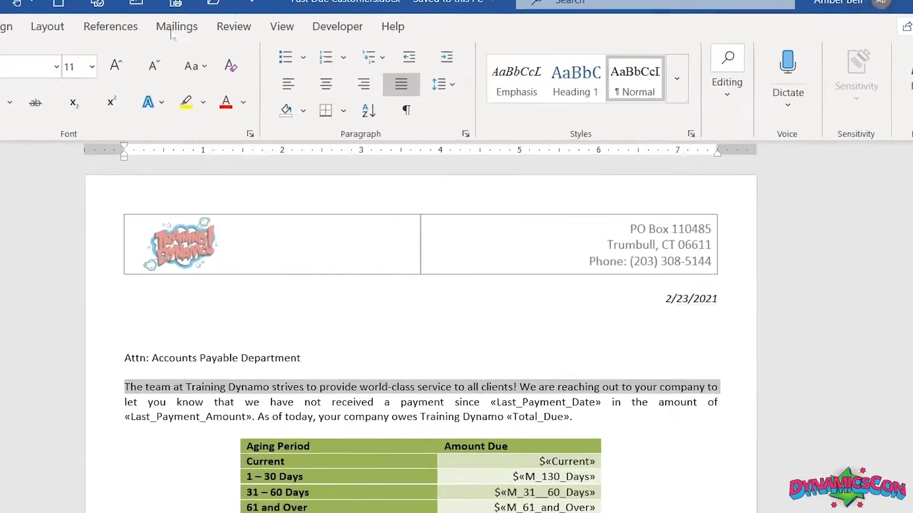
{"action": "left_click", "coordinate": [372, 67]}
{"action": "left_click", "coordinate": [732, 123]}
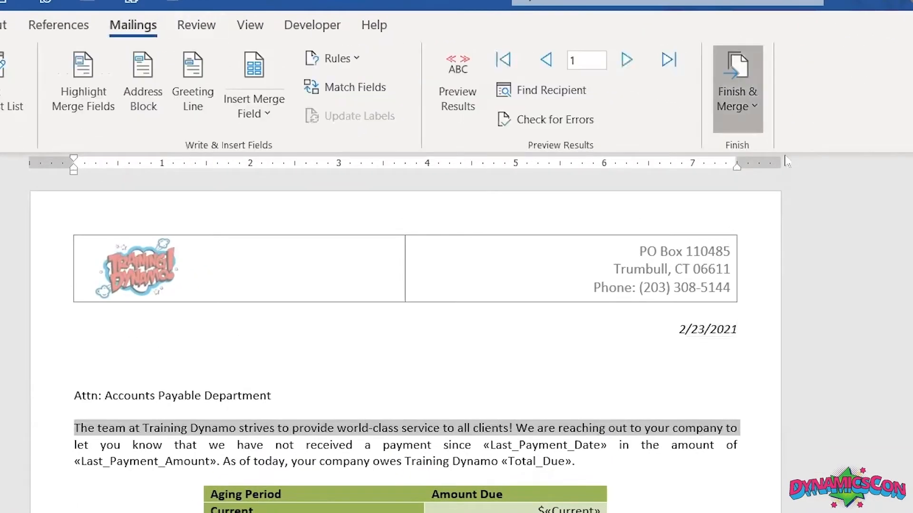
{"action": "left_click", "coordinate": [781, 151]}
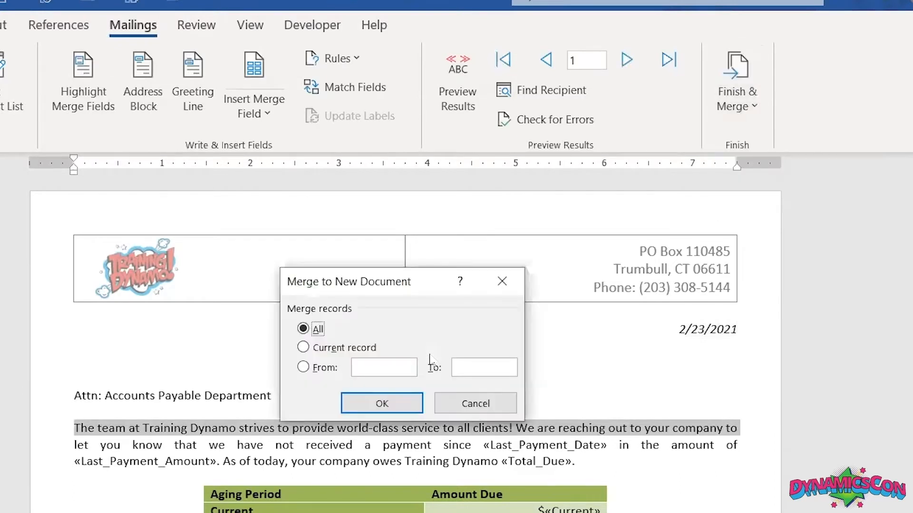
{"action": "left_click", "coordinate": [372, 405]}
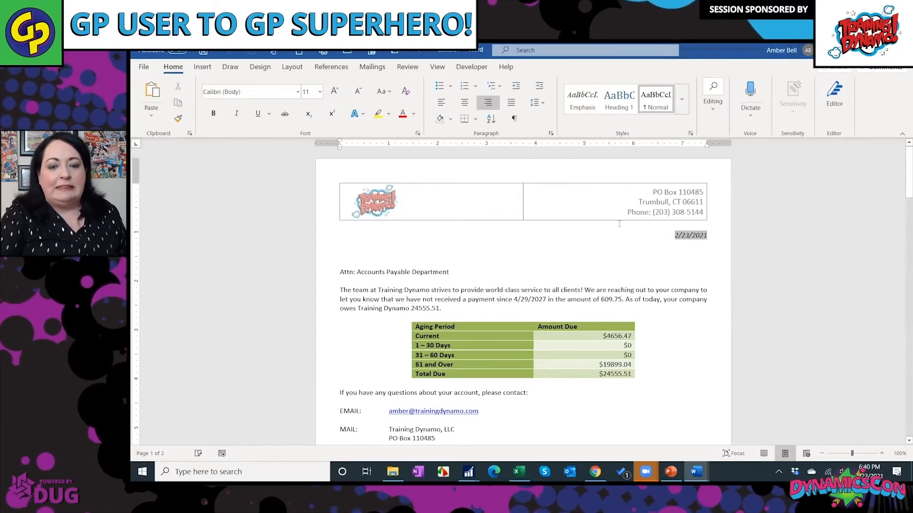
Review the first merged past due letter, including its aging table and closing text, and close the merged document without saving
{"action": "scroll", "coordinate": [515, 172], "scroll_direction": "down", "scroll_amount": 2}
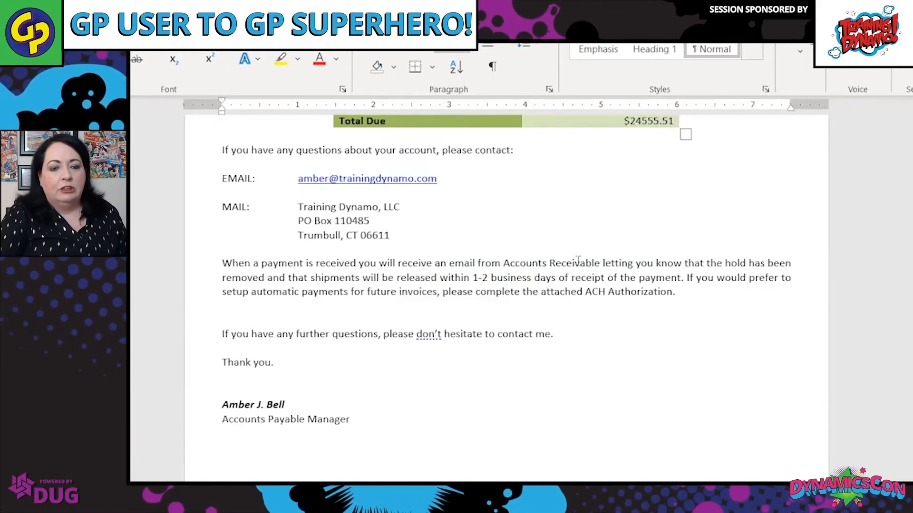
{"action": "scroll", "coordinate": [578, 259], "scroll_direction": "up", "scroll_amount": 3}
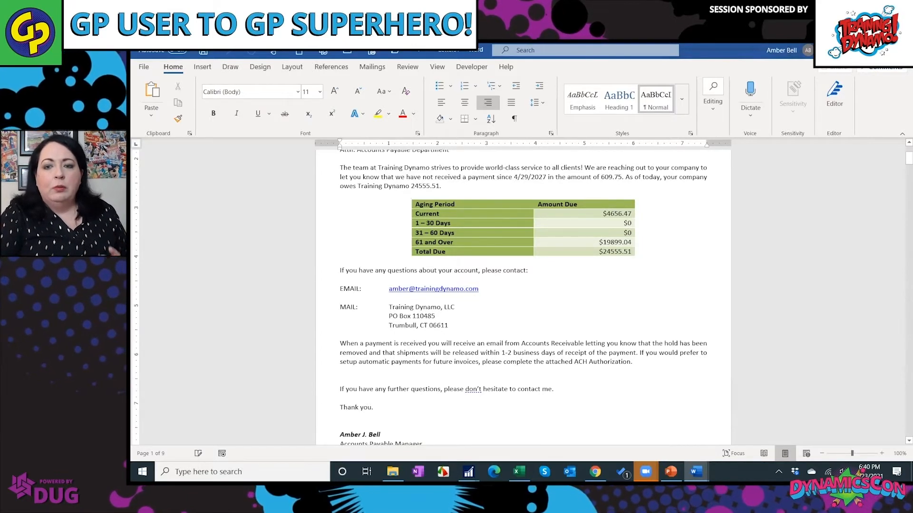
{"action": "left_click", "coordinate": [902, 50]}
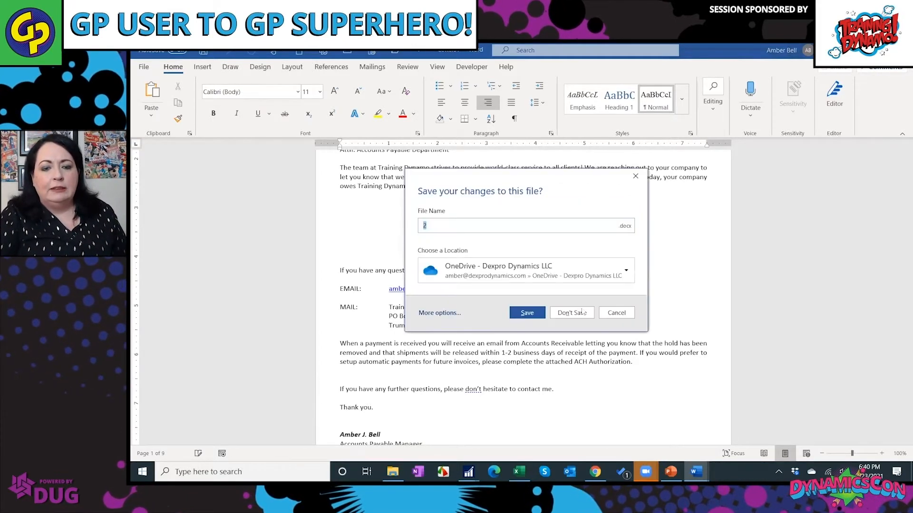
{"action": "left_click", "coordinate": [571, 312]}
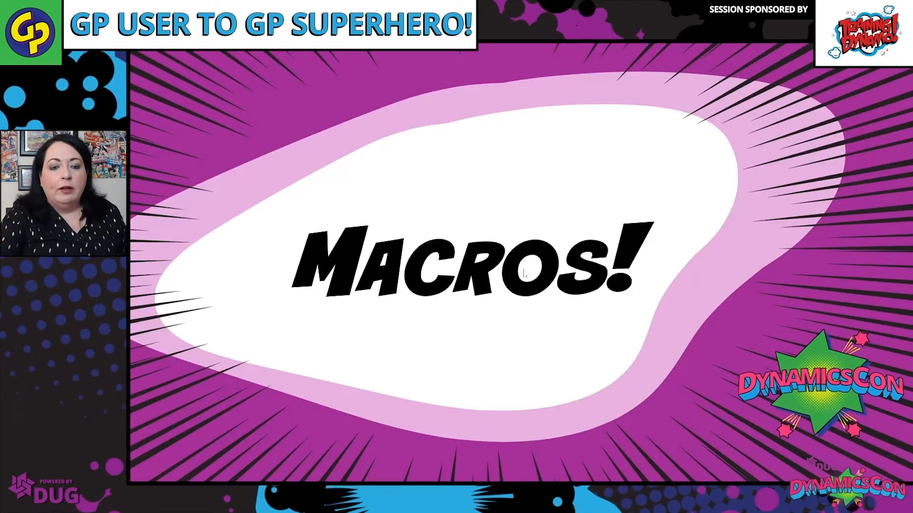
Advance the slide show to the Simple Macros slide, and switch back to the SmartList window with the Past Due Customers list
{"action": "left_click", "coordinate": [574, 269]}
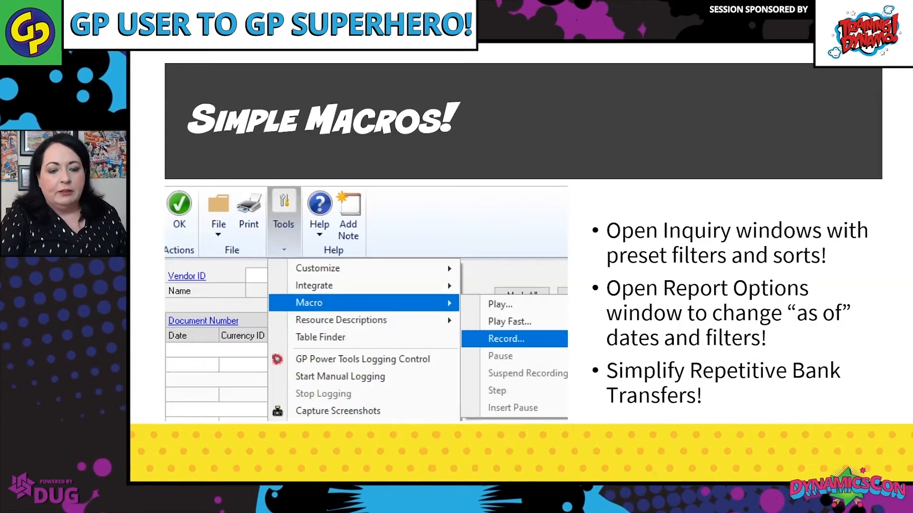
{"action": "mouse_move", "coordinate": [463, 481]}
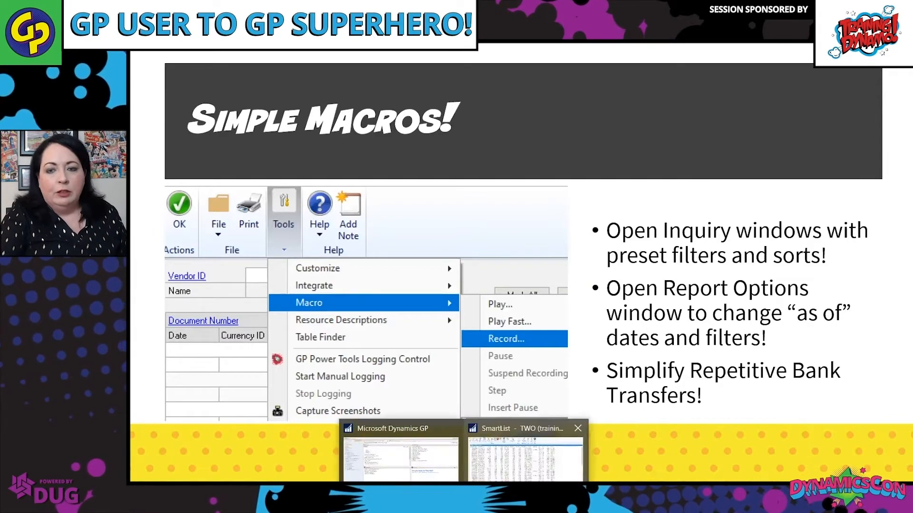
{"action": "left_click", "coordinate": [525, 460]}
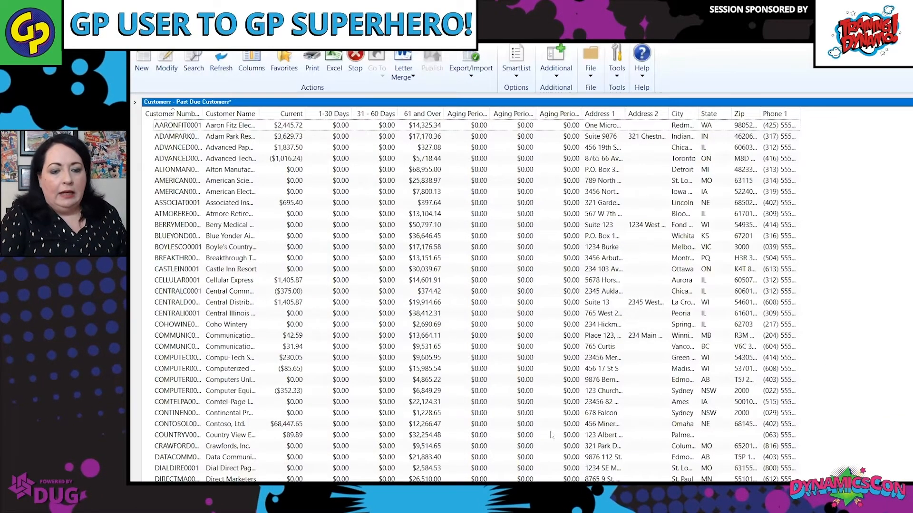
Close the SmartList window and display the Transactions list in the main area of the Financial page
{"action": "left_click", "coordinate": [903, 36]}
{"action": "left_click", "coordinate": [159, 443]}
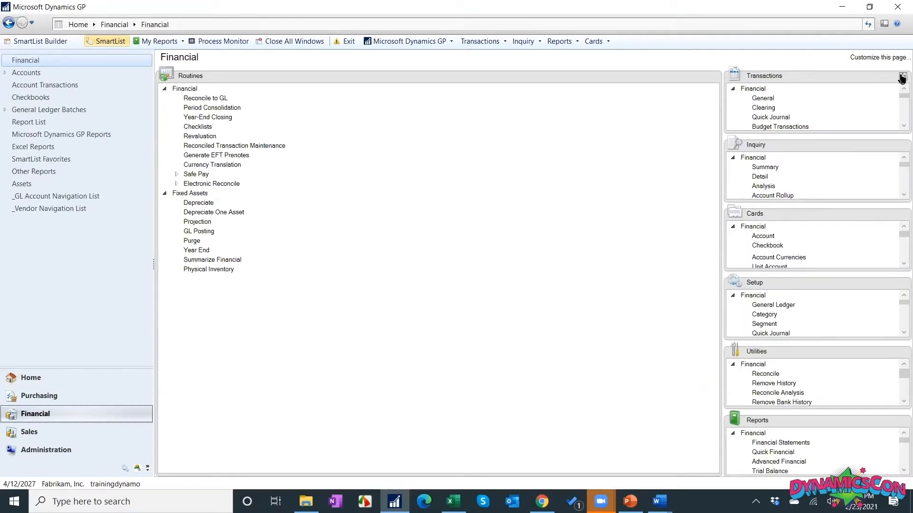
{"action": "left_click", "coordinate": [902, 77]}
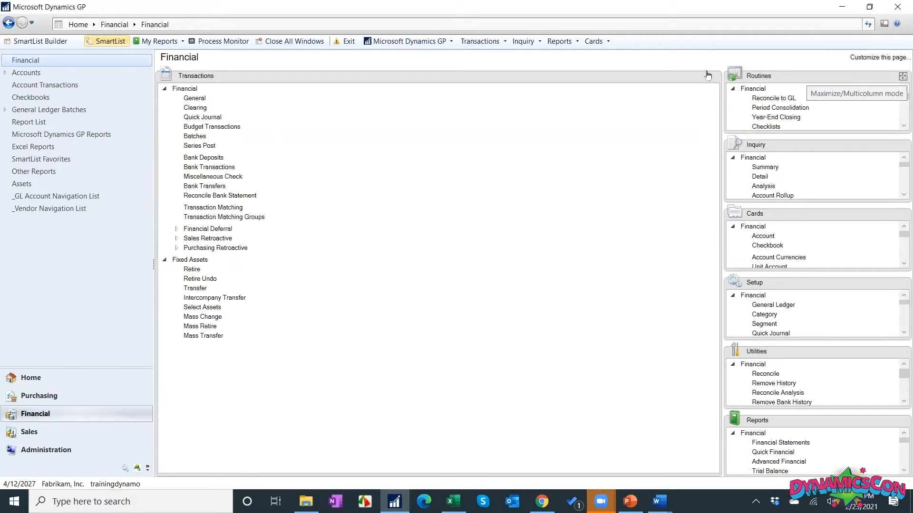
{"action": "left_click", "coordinate": [902, 77]}
{"action": "left_click", "coordinate": [902, 77]}
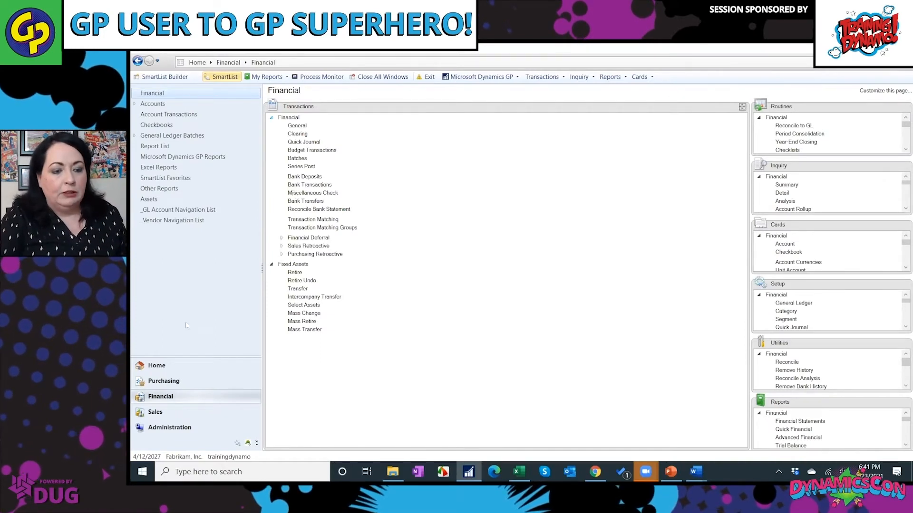
{"action": "left_click", "coordinate": [376, 78]}
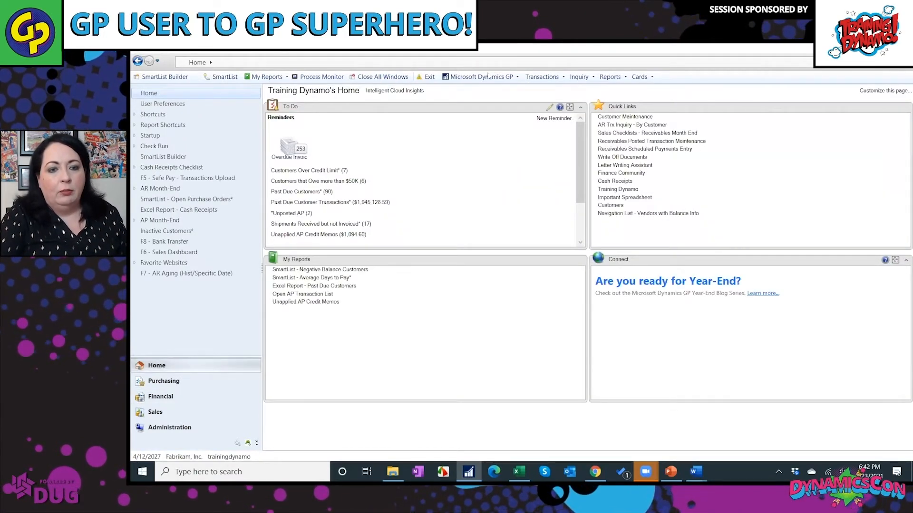
Start recording a new macro and choose the SUPERHERO 2021 folder as its save location
{"action": "left_click", "coordinate": [488, 77]}
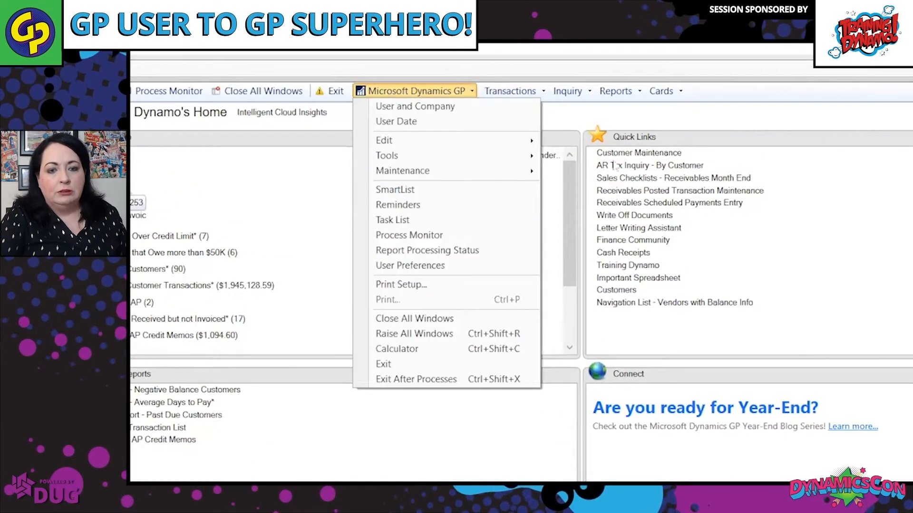
{"action": "mouse_move", "coordinate": [387, 155]}
{"action": "mouse_move", "coordinate": [627, 233]}
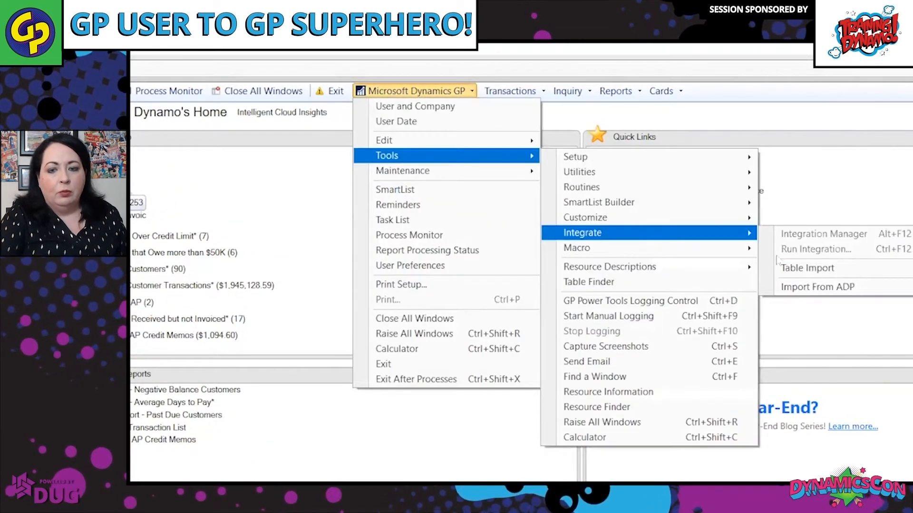
{"action": "mouse_move", "coordinate": [741, 248]}
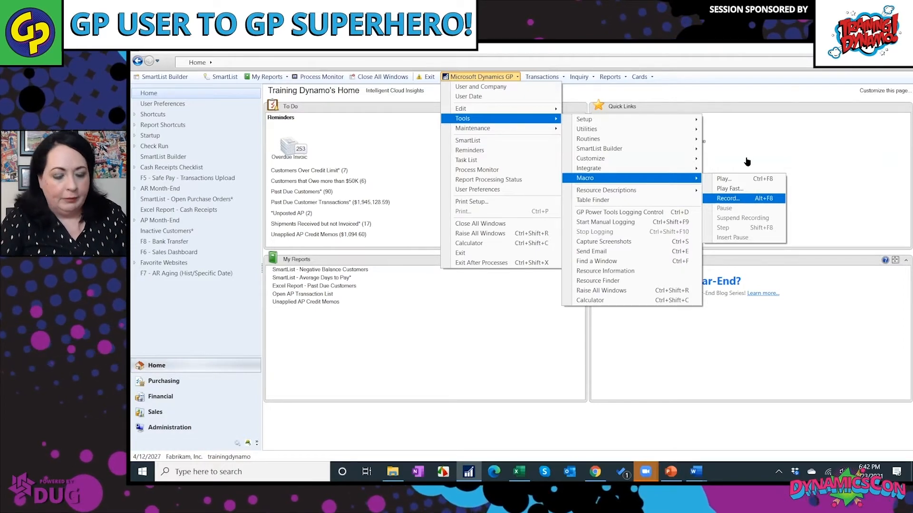
{"action": "left_click", "coordinate": [740, 198]}
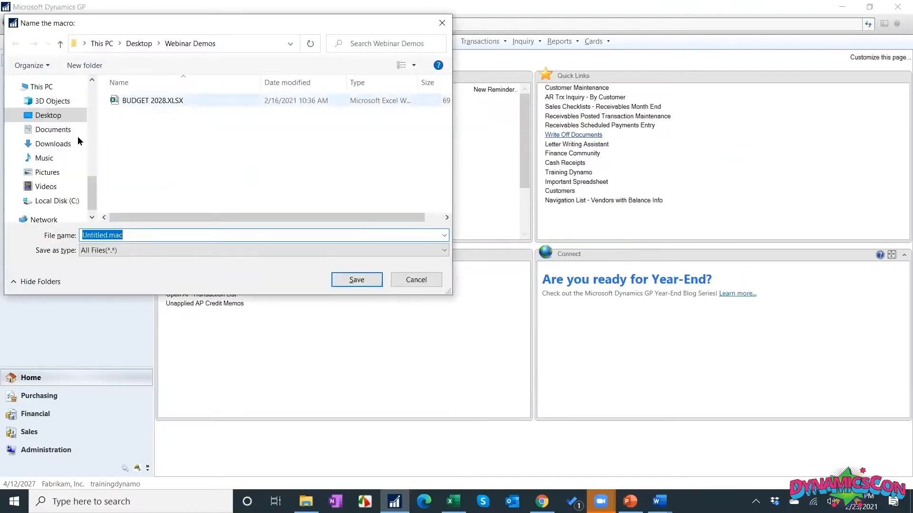
{"action": "scroll", "coordinate": [70, 149], "scroll_direction": "up", "scroll_amount": 3}
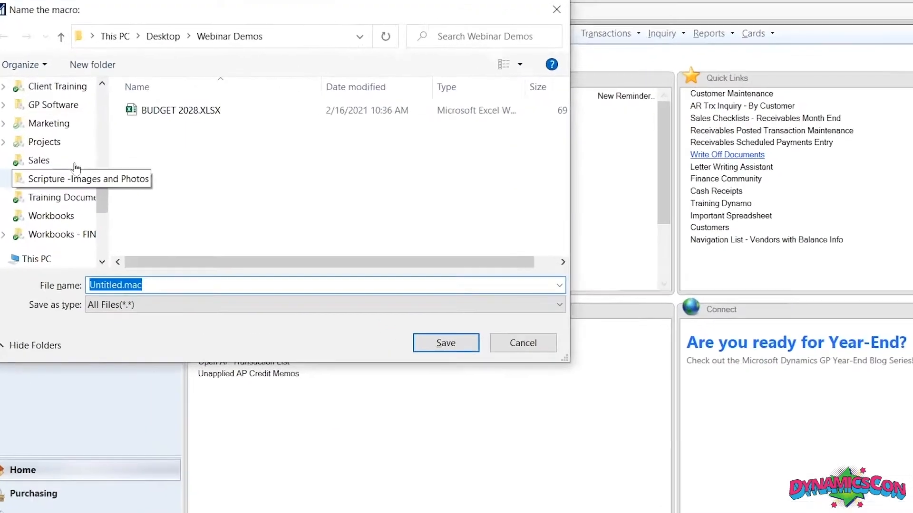
{"action": "scroll", "coordinate": [76, 145], "scroll_direction": "up", "scroll_amount": 5}
{"action": "left_click", "coordinate": [95, 179]}
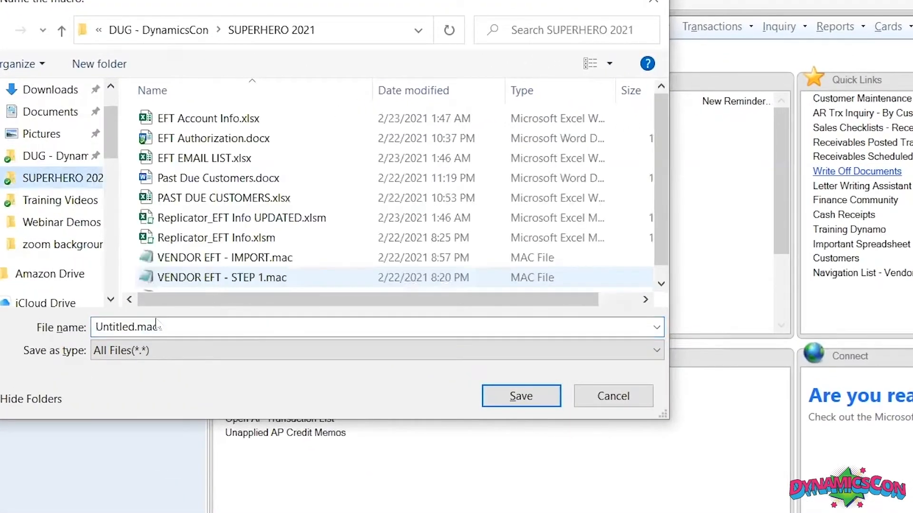
Name the macro file _Bank Transfer.mac and save it to begin the recording
{"action": "double_click", "coordinate": [135, 331]}
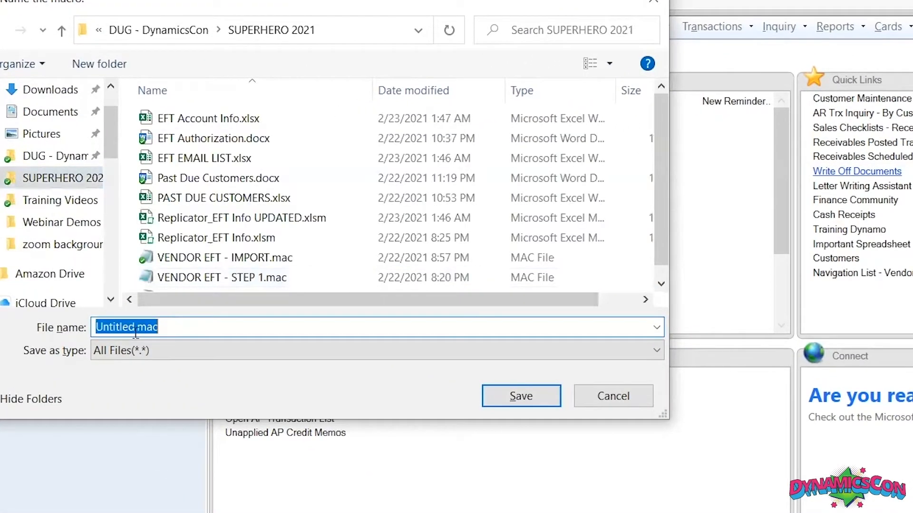
{"action": "left_click_drag", "start_coordinate": [132, 331], "coordinate": [7, 331]}
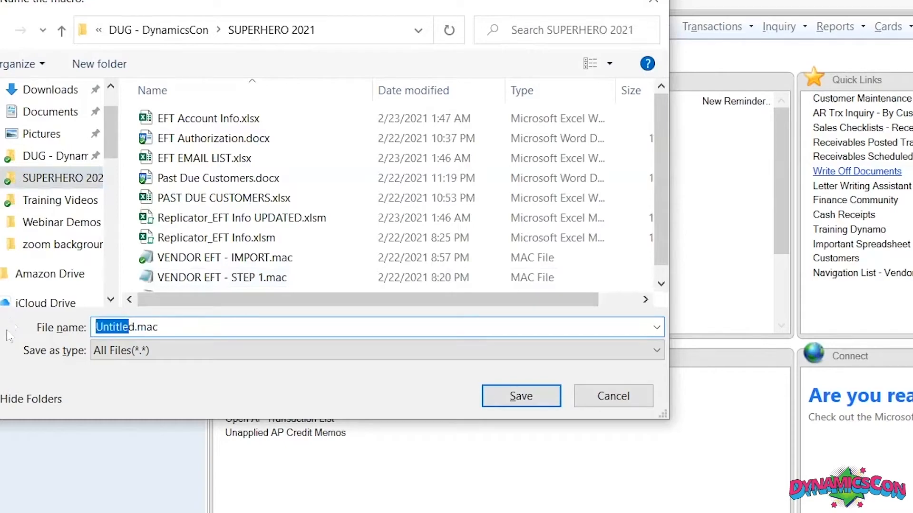
{"action": "key", "text": "Delete"}
{"action": "key", "text": "Delete"}
{"action": "type", "text": "_"}
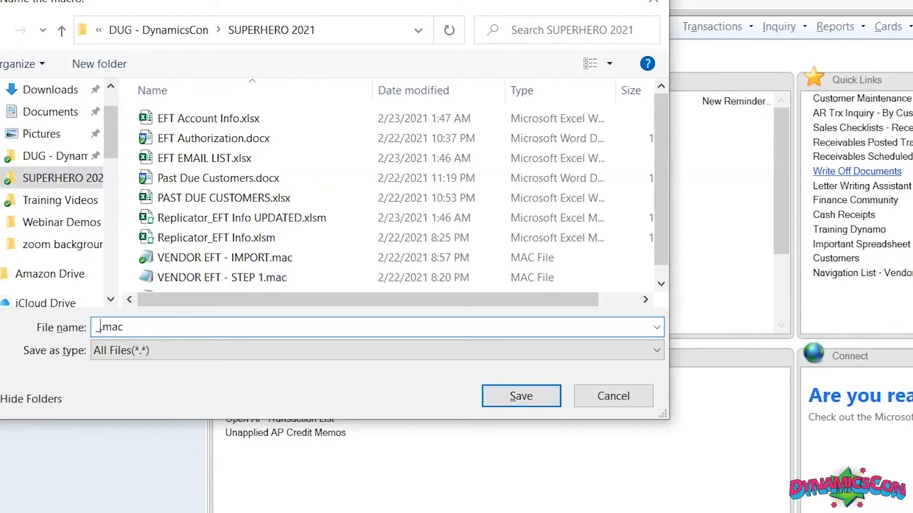
{"action": "type", "text": "Bank Tran"}
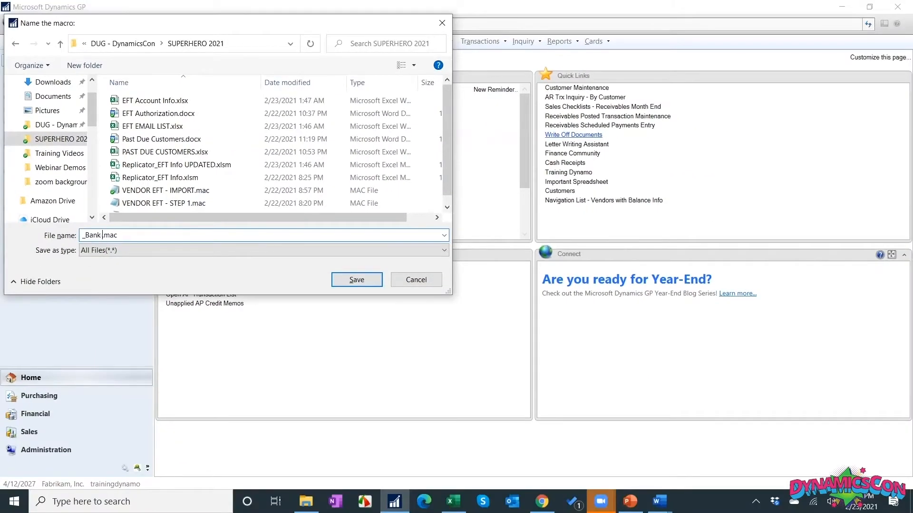
{"action": "key", "text": "Return"}
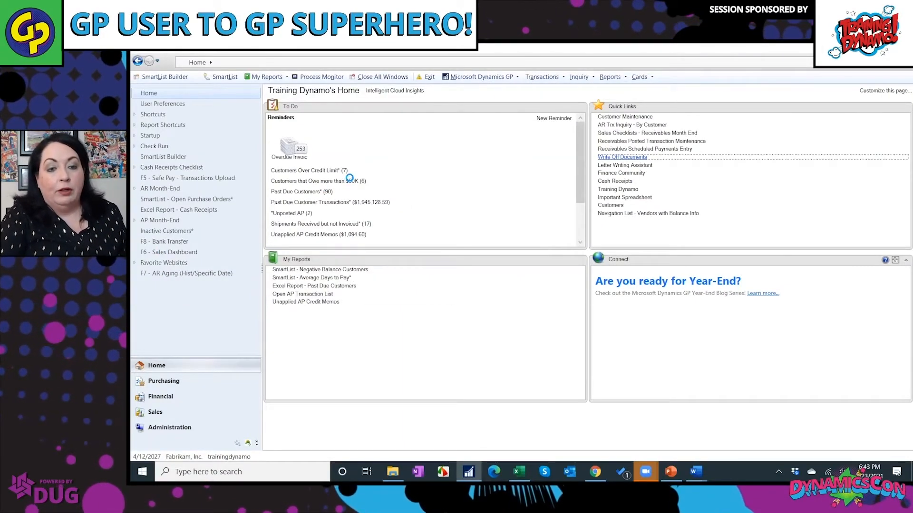
Open Bank Transfer Entry from the Financial transactions and set the Transfer From checkbook to FIRST BANK
{"action": "left_click", "coordinate": [527, 78]}
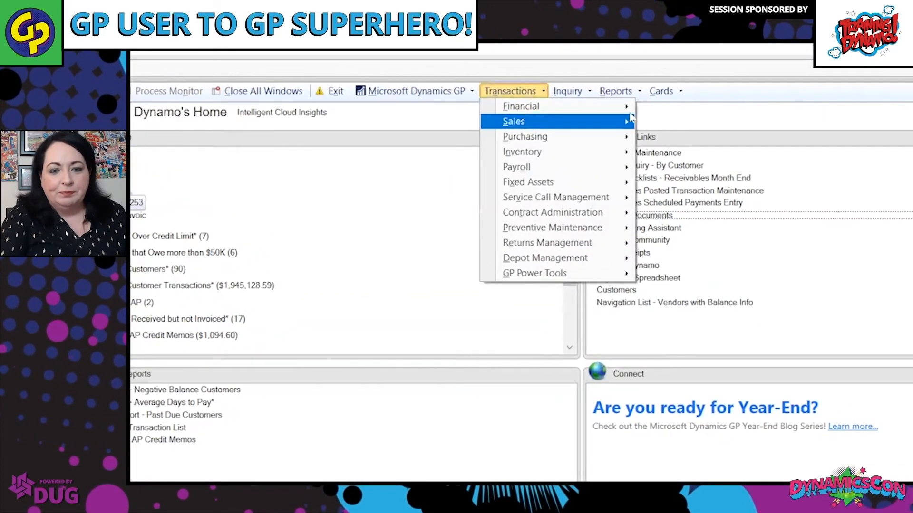
{"action": "mouse_move", "coordinate": [570, 106]}
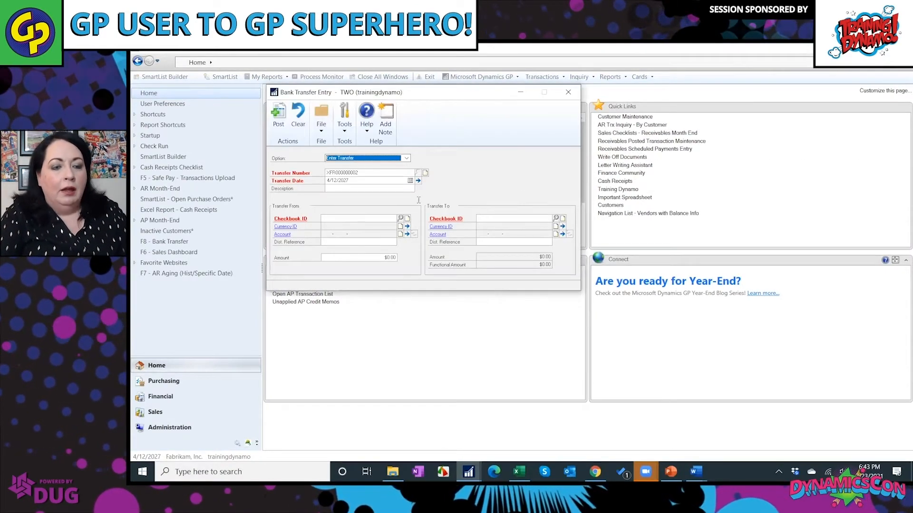
{"action": "left_click", "coordinate": [332, 220]}
{"action": "type", "text": "FIRST"}
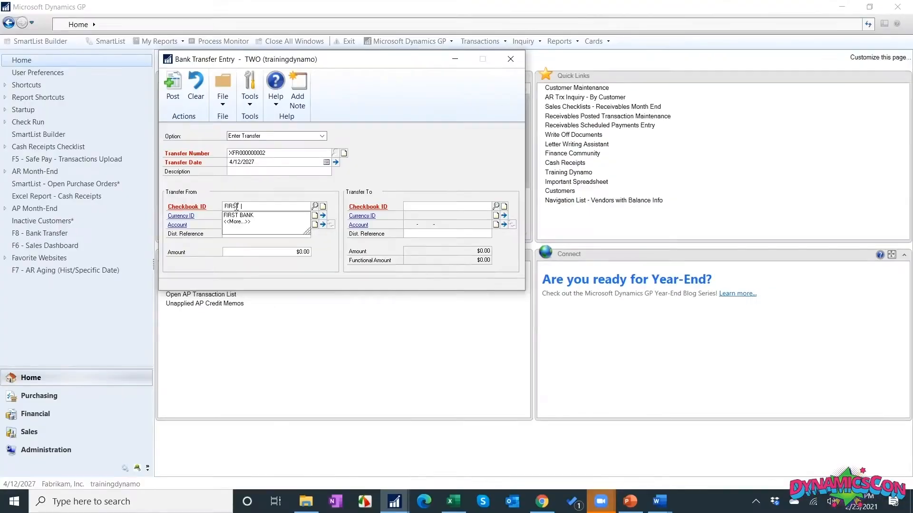
{"action": "left_click", "coordinate": [238, 215]}
{"action": "key", "text": "Tab"}
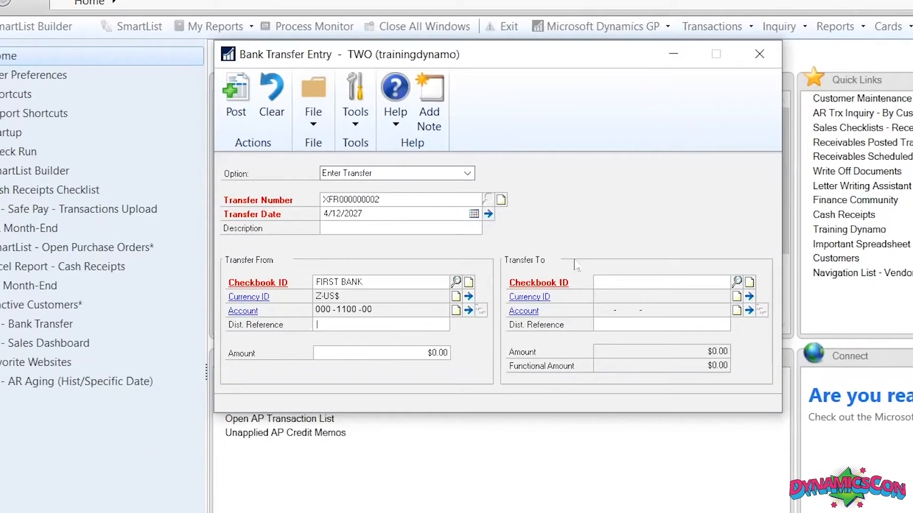
Set the Transfer To checkbook to PAYROLL and enter Payroll Transfer as the transfer description
{"action": "left_click", "coordinate": [614, 276]}
{"action": "type", "text": "PAYROLL"}
{"action": "key", "text": "Tab"}
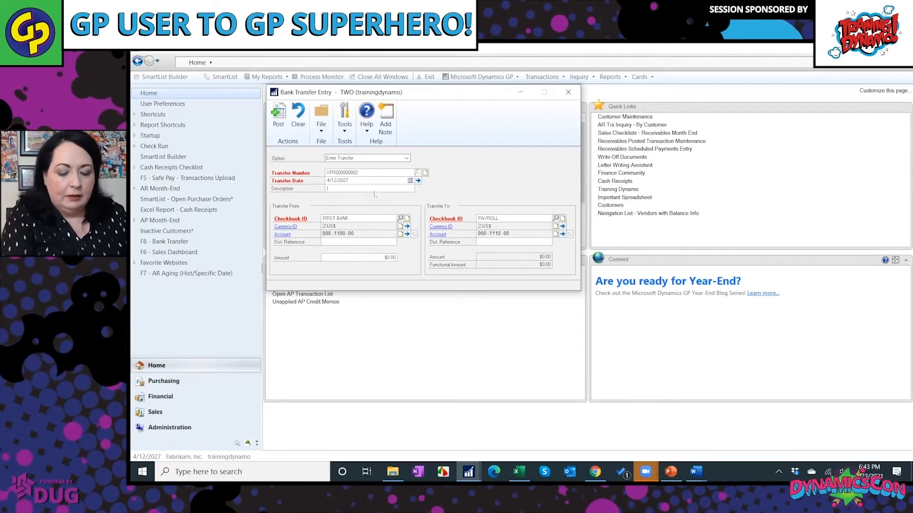
{"action": "type", "text": "Pay"}
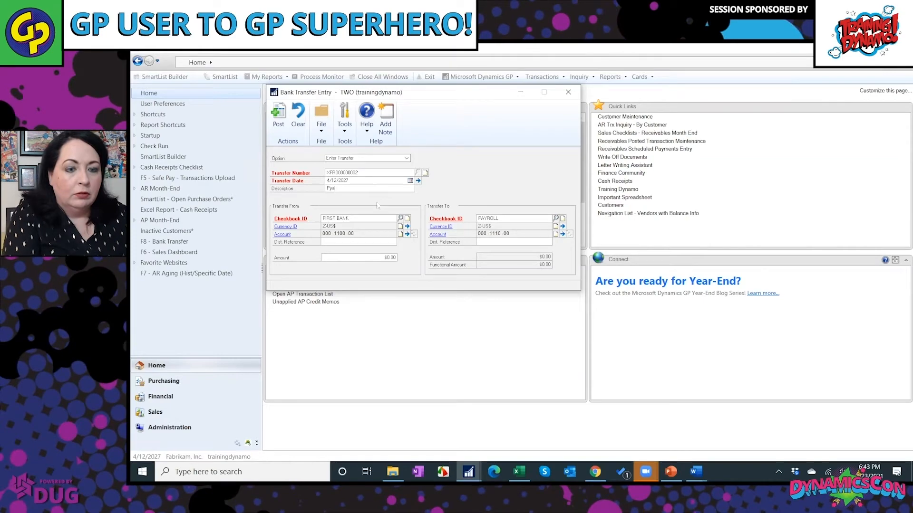
{"action": "type", "text": "roll Transfer"}
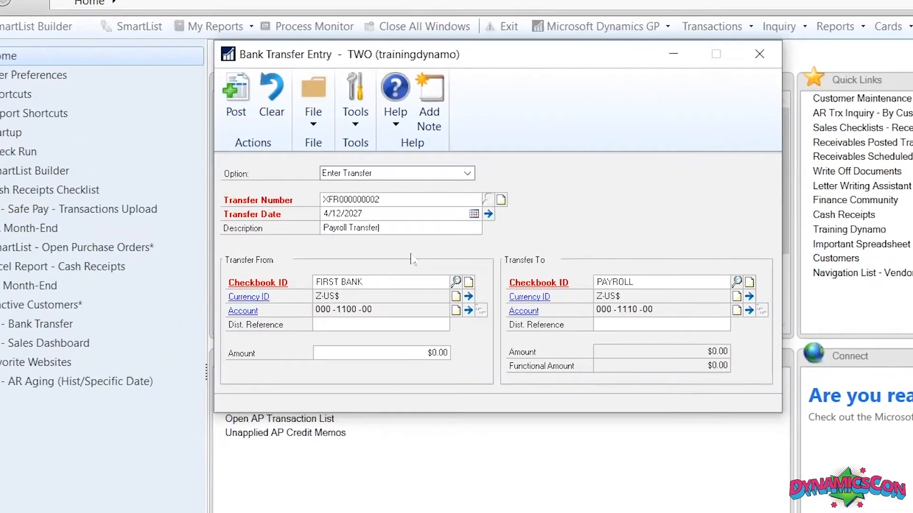
{"action": "key", "text": "Tab"}
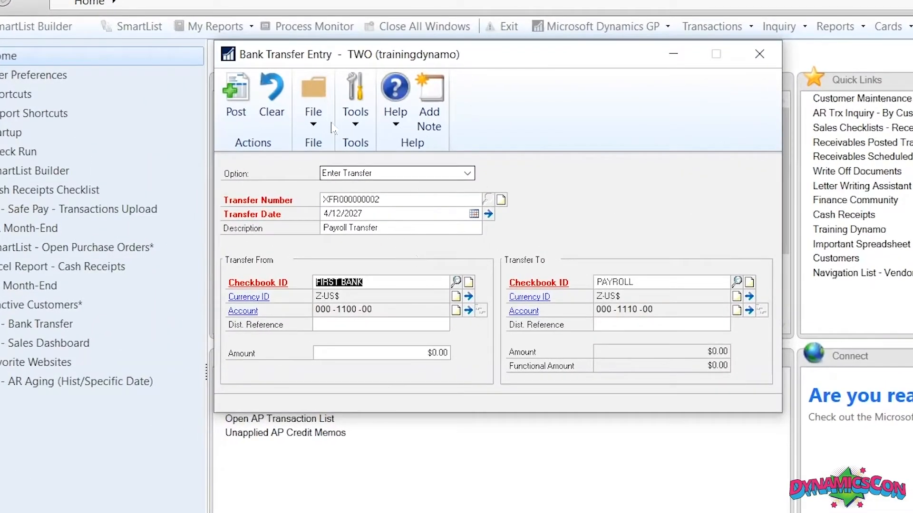
Stop recording the macro and clear the bank transfer entry
{"action": "left_click", "coordinate": [354, 116]}
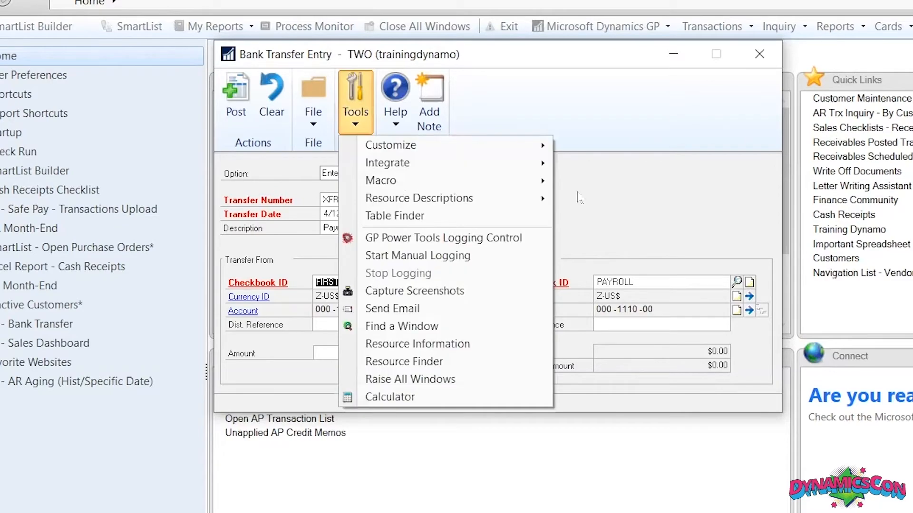
{"action": "mouse_move", "coordinate": [532, 181]}
{"action": "left_click", "coordinate": [610, 224]}
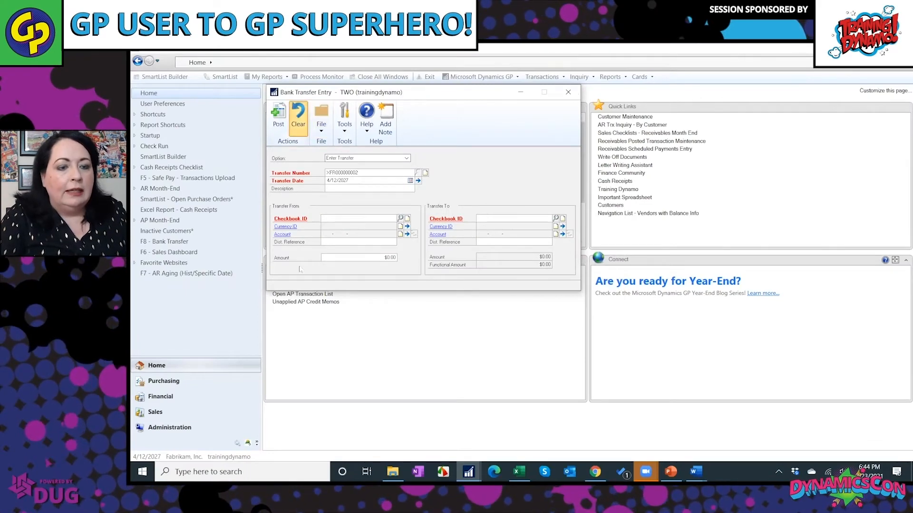
{"action": "left_click", "coordinate": [298, 117]}
Begin a new macro shortcut for the Home navigation pane, named Bank Transfer, with F12 as its keyboard shortcut
{"action": "right_click", "coordinate": [221, 296]}
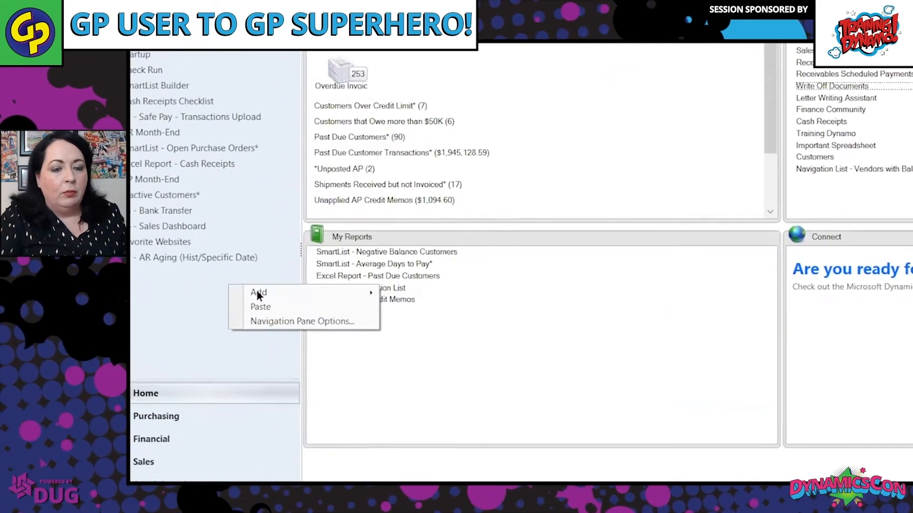
{"action": "mouse_move", "coordinate": [232, 298]}
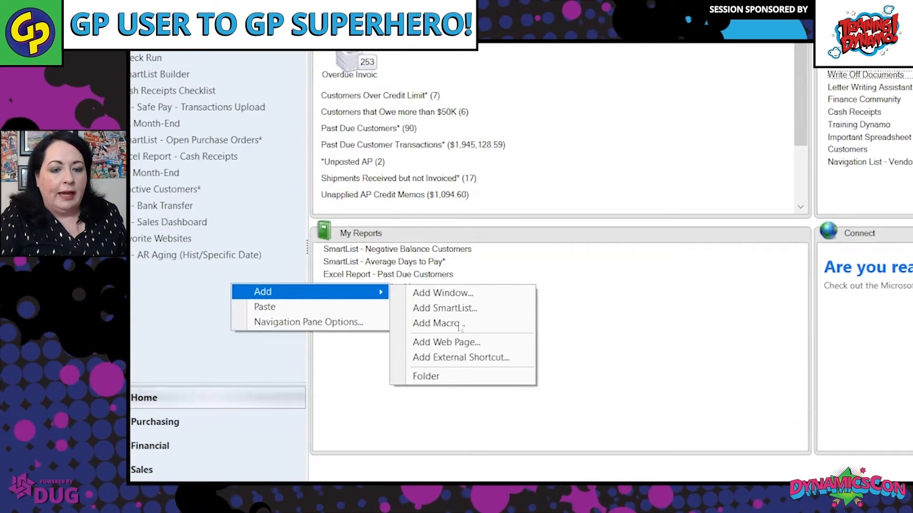
{"action": "key", "text": "Return"}
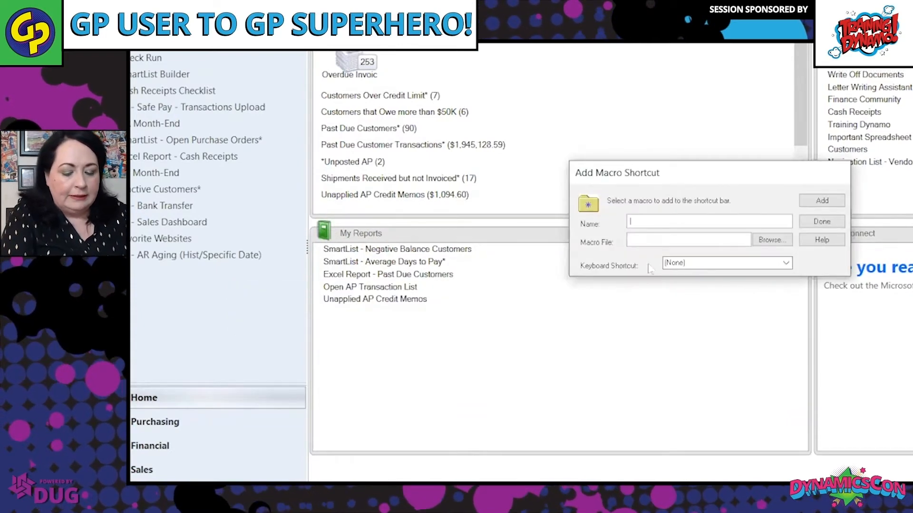
{"action": "type", "text": "Bank Transfer"}
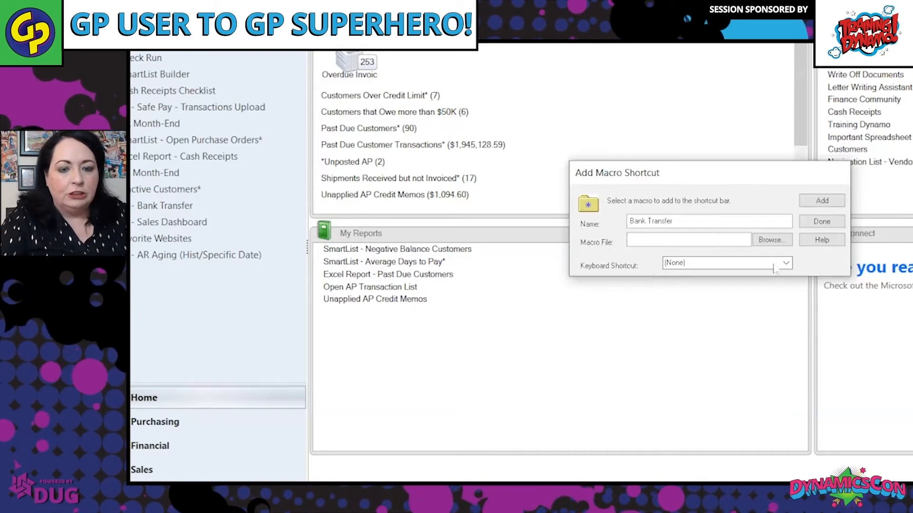
{"action": "key", "text": "alt+Down"}
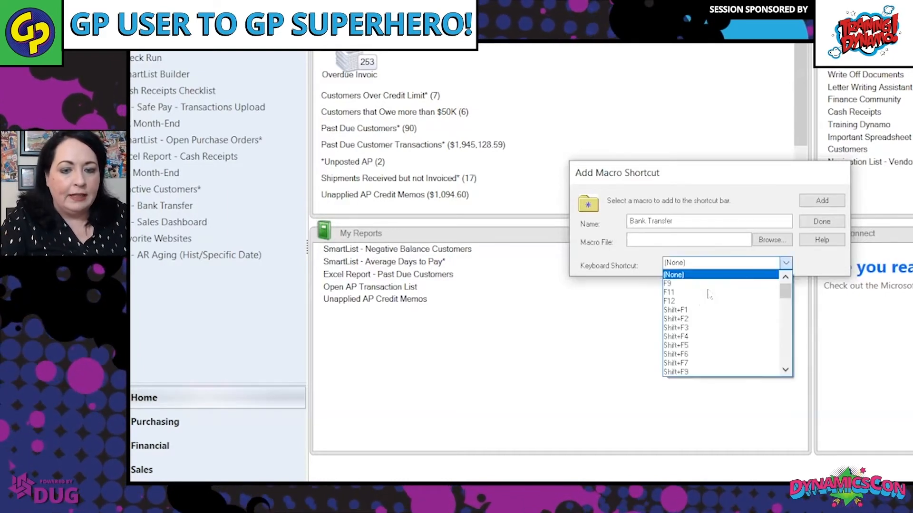
{"action": "key", "text": "Down"}
{"action": "key", "text": "Down"}
{"action": "key", "text": "Down"}
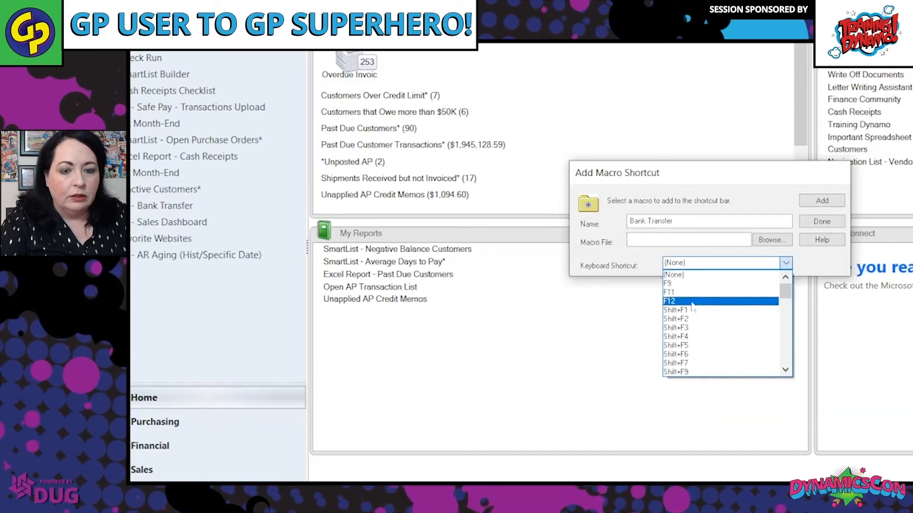
{"action": "key", "text": "Return"}
Choose _Bank Transfer.mac from the SUPERHERO 2021 folder as the shortcut's macro file
{"action": "left_click", "coordinate": [661, 241]}
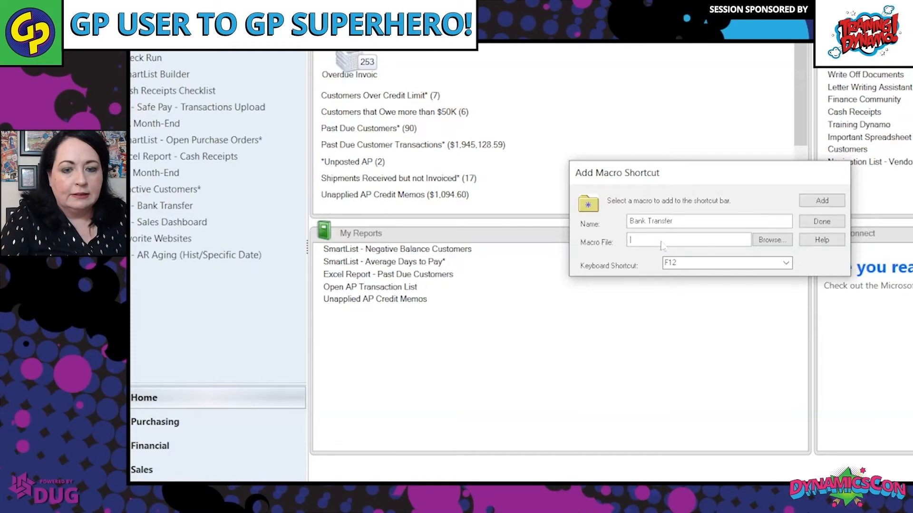
{"action": "left_click", "coordinate": [775, 240]}
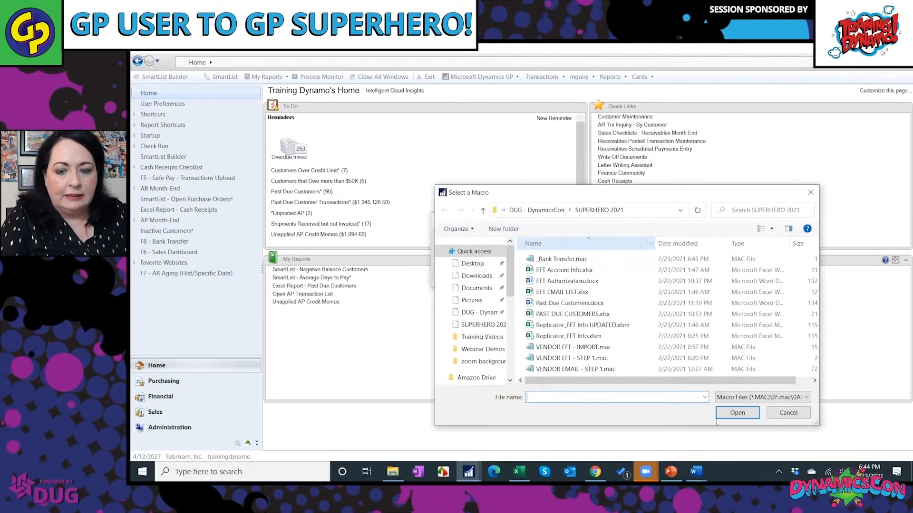
{"action": "double_click", "coordinate": [556, 259]}
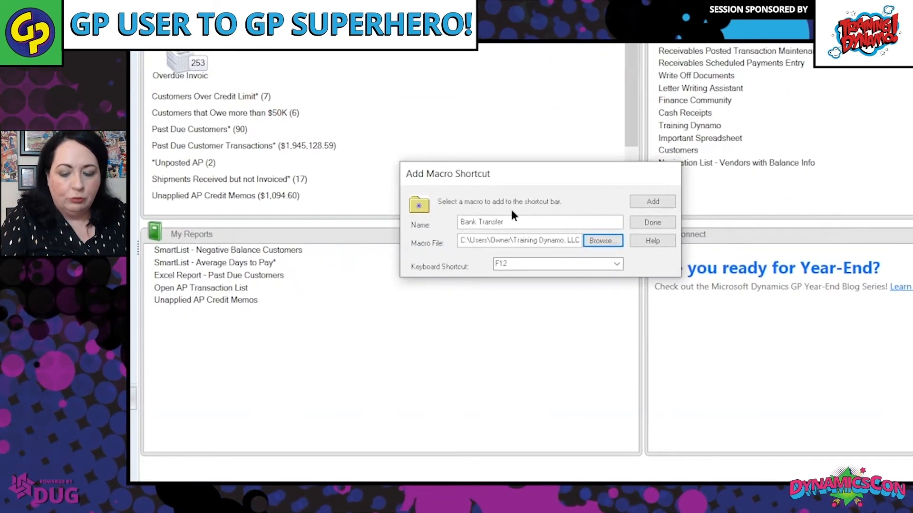
Prefix the Bank Transfer macro shortcut's name with "F12 -", add it to the shortcut bar and finish the dialog
{"action": "left_click", "coordinate": [511, 220]}
{"action": "key", "text": "Home"}
{"action": "type", "text": "F"}
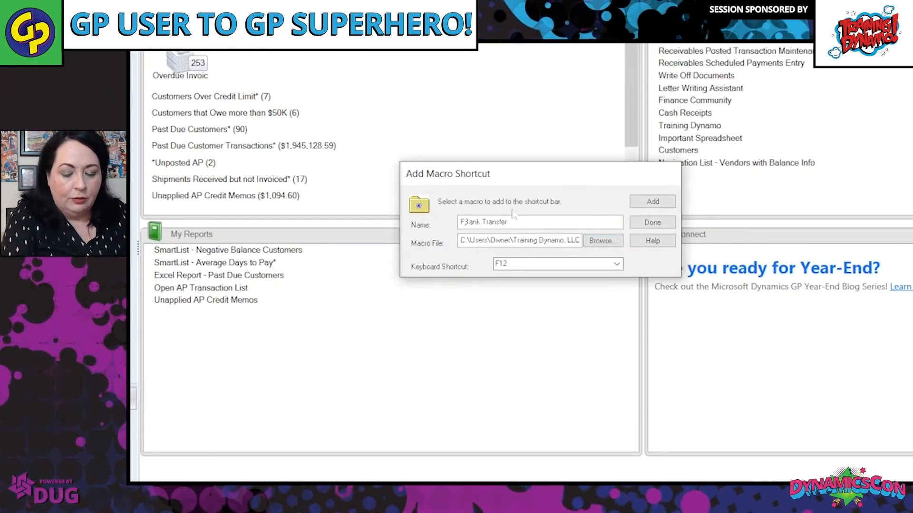
{"action": "type", "text": "12 -"}
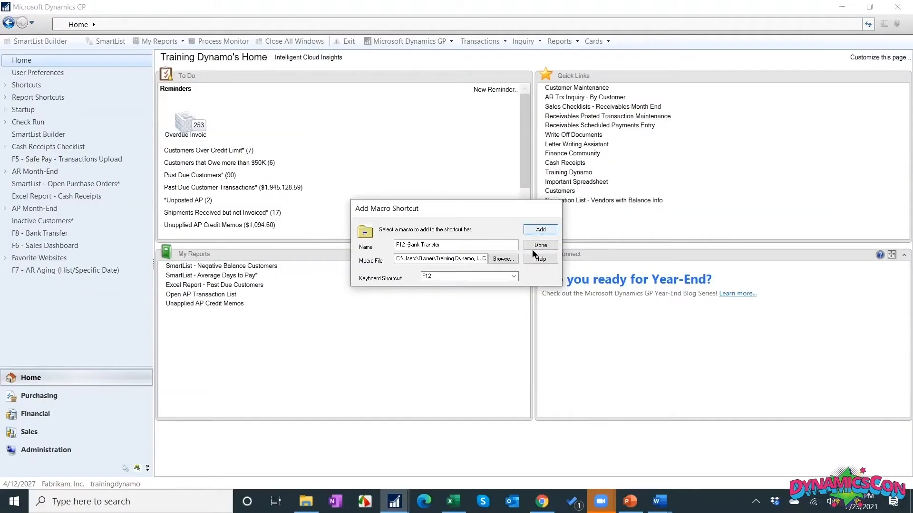
{"action": "left_click", "coordinate": [532, 249]}
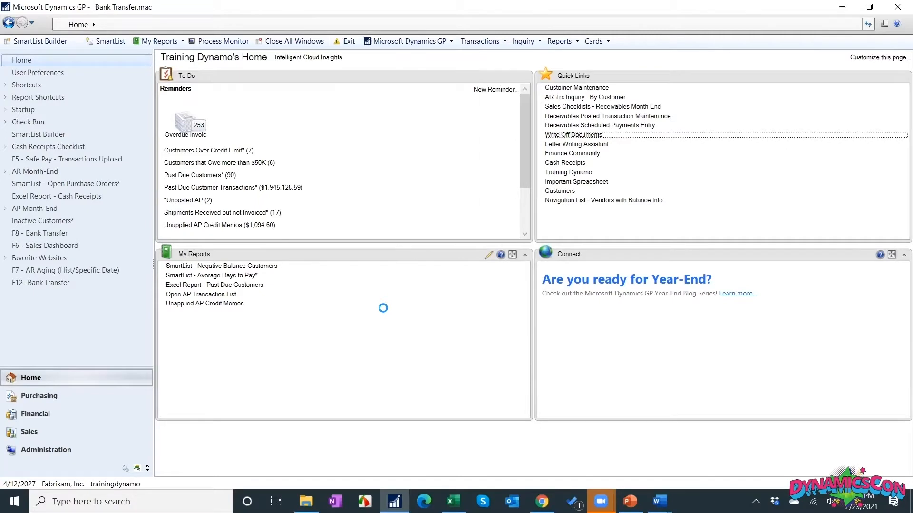
Run the F12 Bank Transfer macro and enter 50000 as the Transfer From amount
{"action": "left_click", "coordinate": [380, 280]}
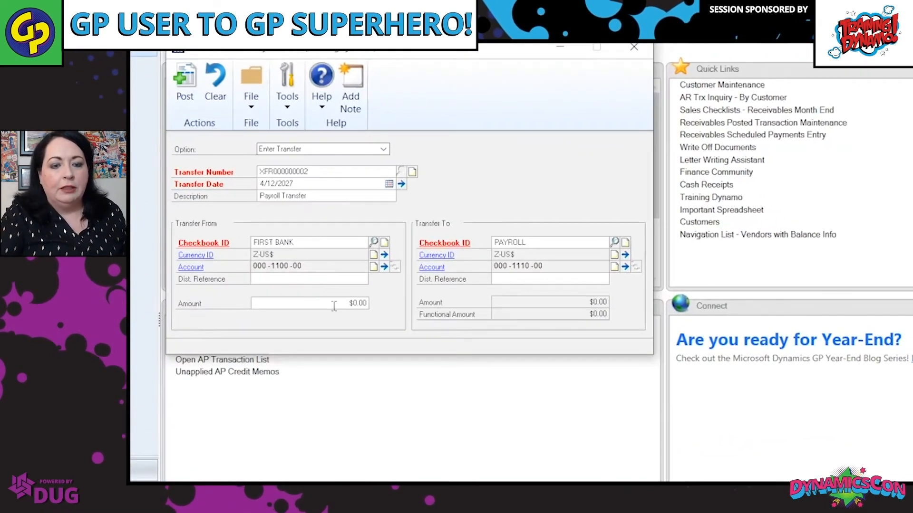
{"action": "left_click", "coordinate": [337, 304]}
{"action": "type", "text": "50000"}
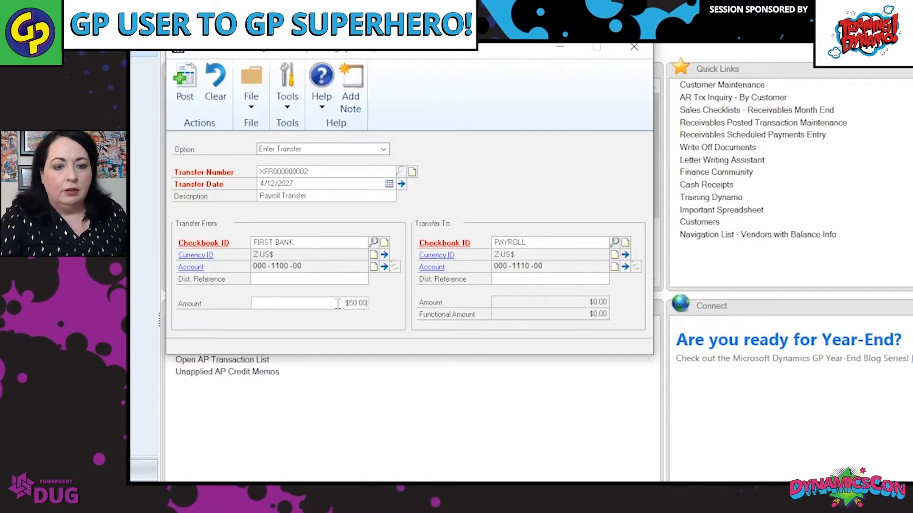
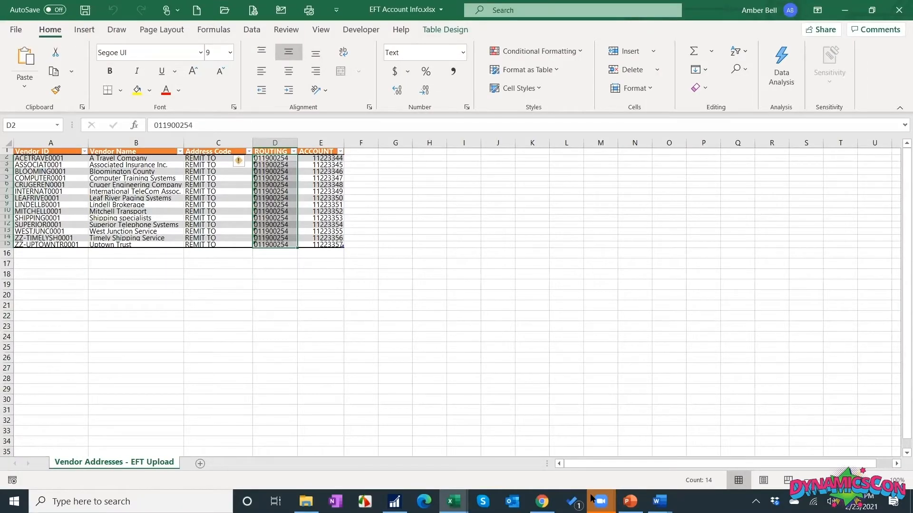
Close the EFT Account Info workbook, then open Replicator_EFT Info.xlsm from the SUPERHERO 2021 folder with its macros enabled
{"action": "left_click", "coordinate": [897, 9]}
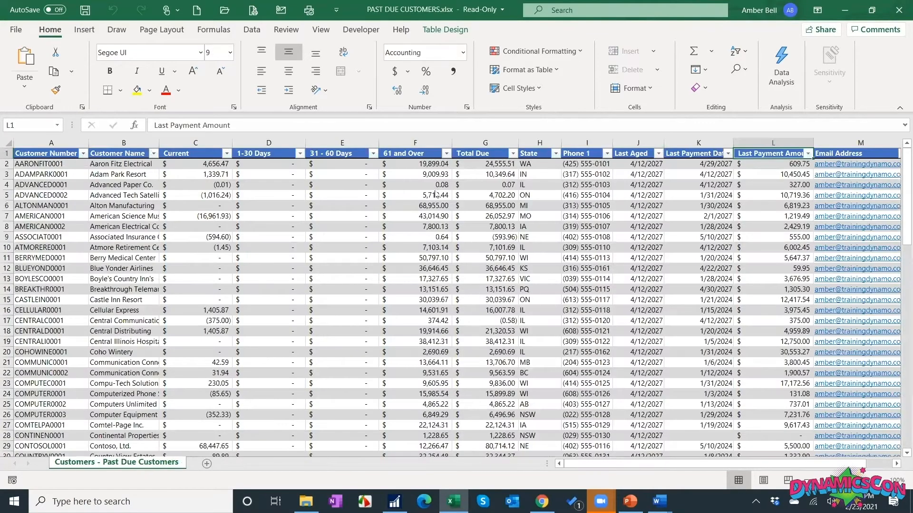
{"action": "key", "text": "alt+Tab"}
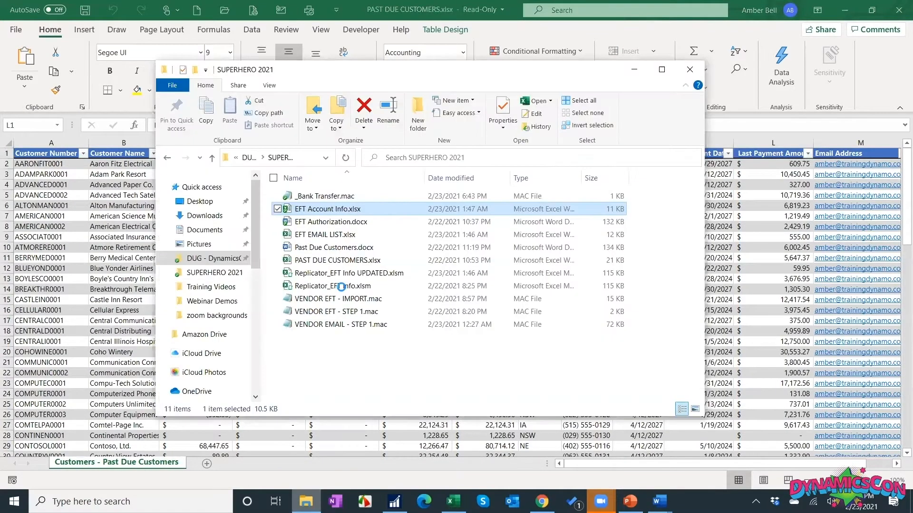
{"action": "left_click", "coordinate": [351, 277]}
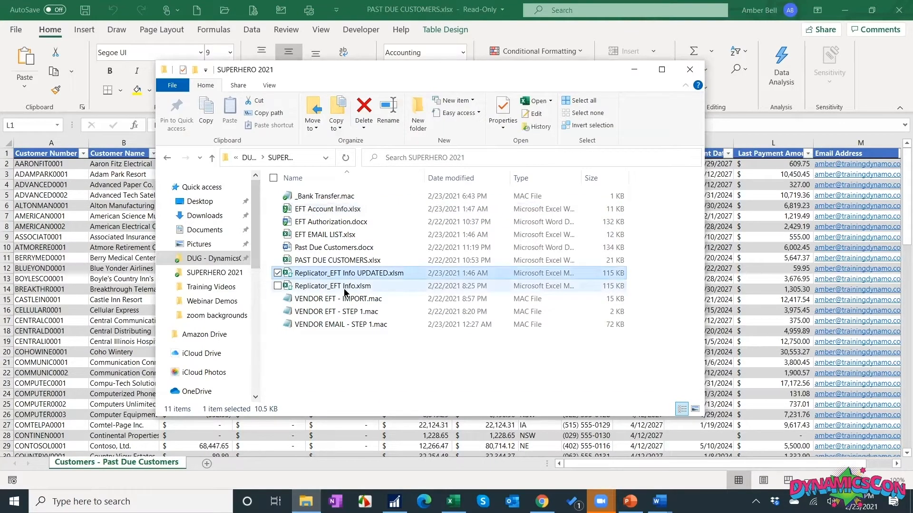
{"action": "double_click", "coordinate": [344, 289]}
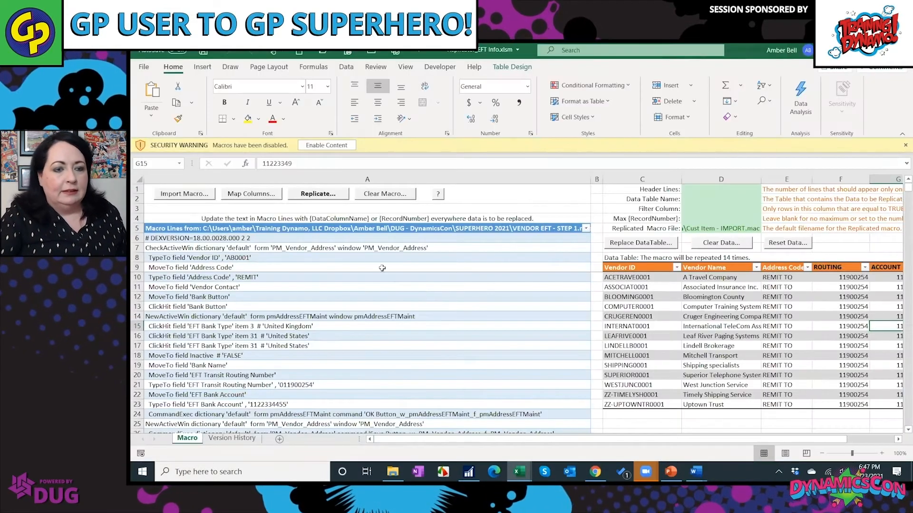
{"action": "left_click", "coordinate": [326, 145]}
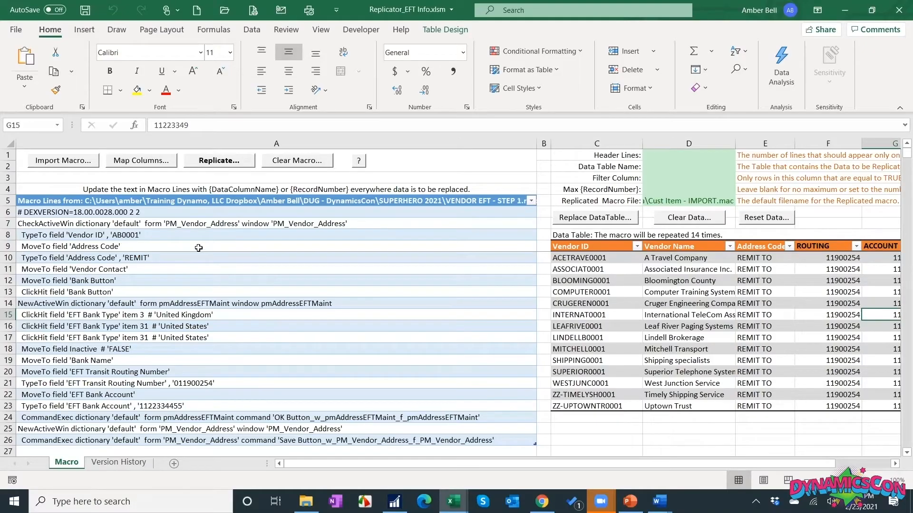
Examine the macro lines that hold the vendor ID, address code, bank type, routing number and bank account values
{"action": "scroll", "coordinate": [162, 248], "scroll_direction": "down", "scroll_amount": 1}
{"action": "left_click", "coordinate": [135, 234]}
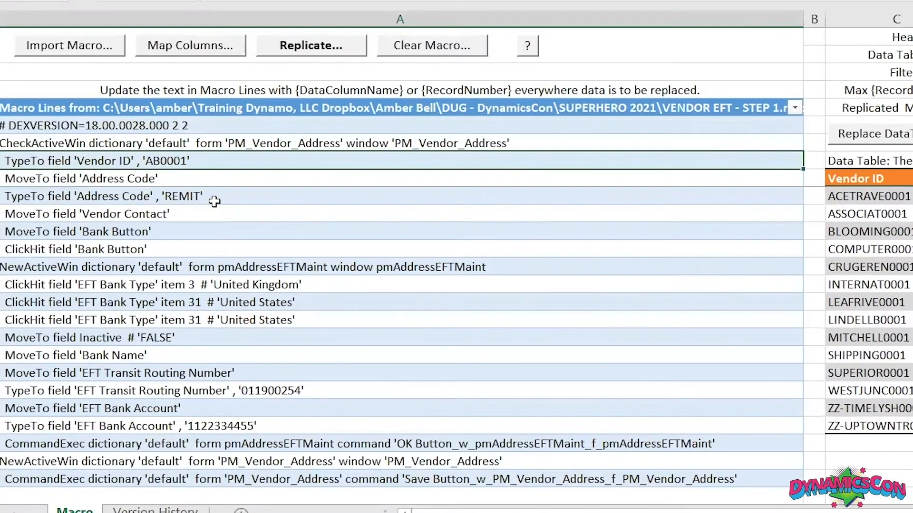
{"action": "key", "text": "Down"}
{"action": "key", "text": "Down"}
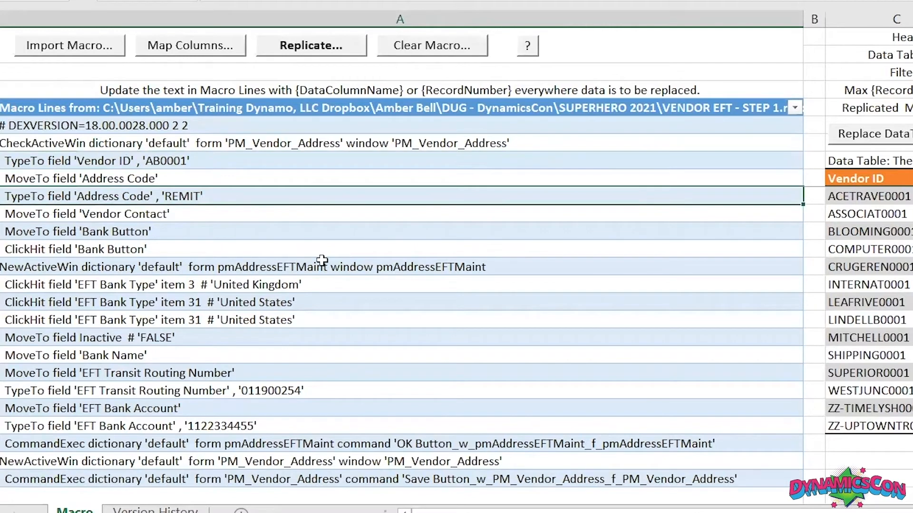
{"action": "left_click", "coordinate": [263, 318]}
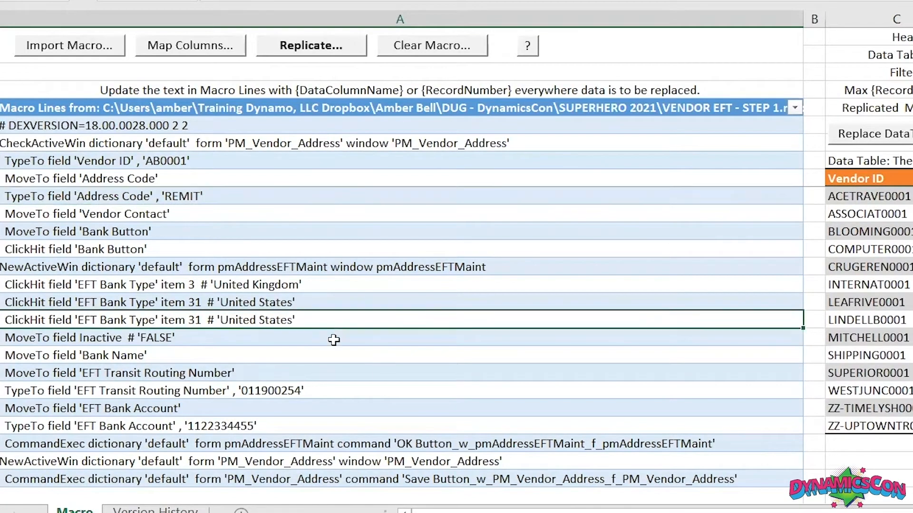
{"action": "key", "text": "Down"}
{"action": "key", "text": "Down"}
{"action": "key", "text": "Down"}
{"action": "key", "text": "Down"}
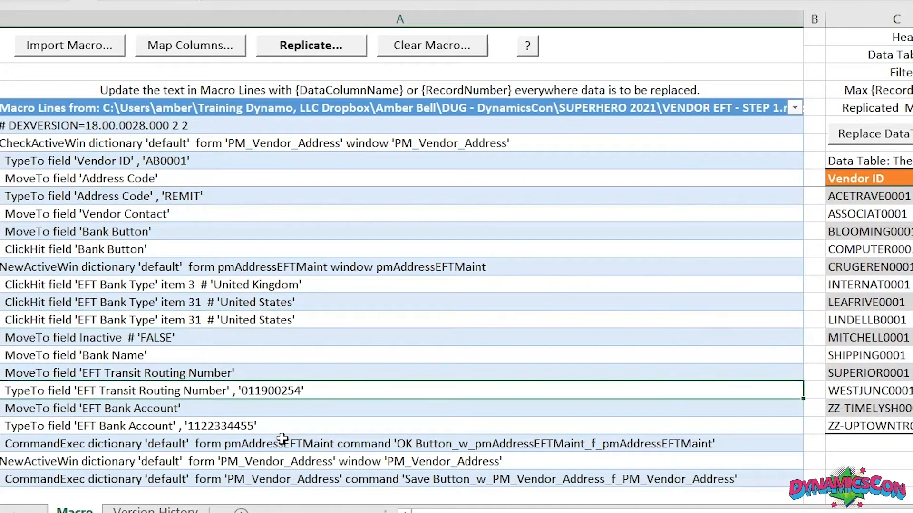
{"action": "key", "text": "Down"}
{"action": "key", "text": "Down"}
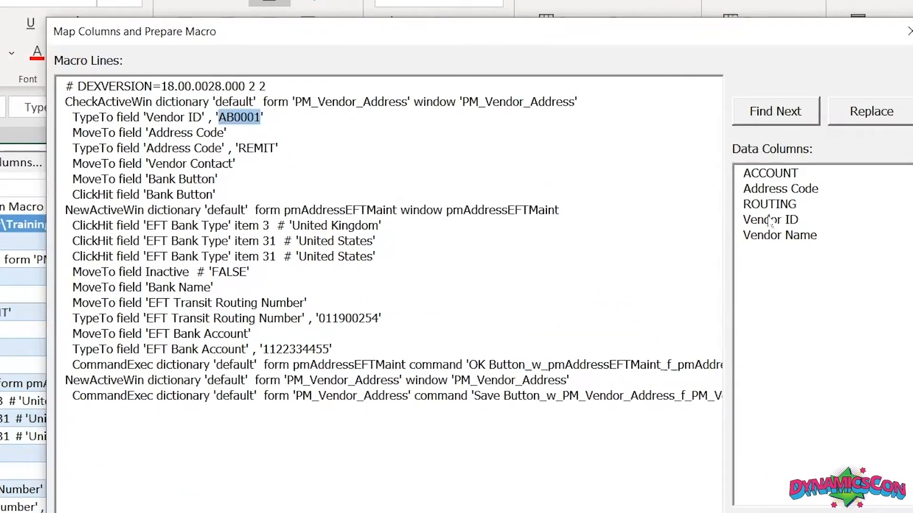
In the column mapping, replace the recorded vendor ID and address code with the Vendor ID and Address Code data columns
{"action": "left_click", "coordinate": [770, 220]}
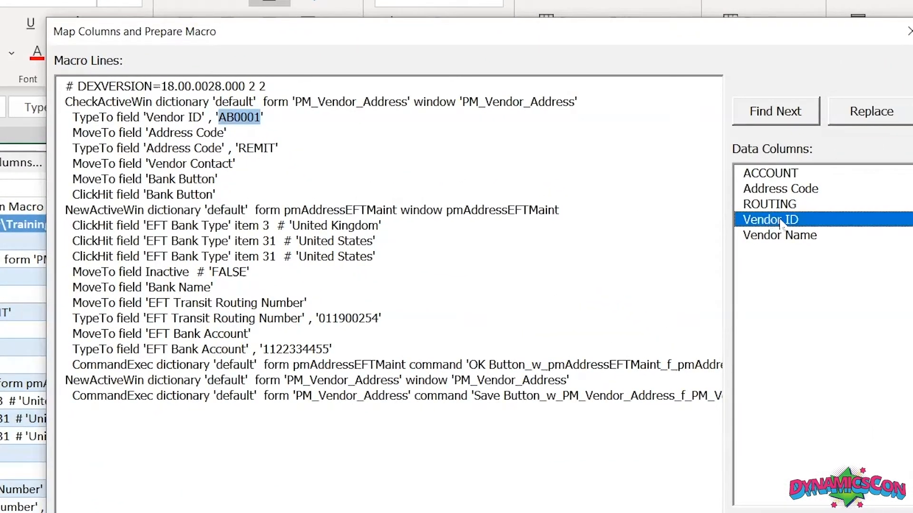
{"action": "left_click_drag", "start_coordinate": [774, 220], "coordinate": [265, 119]}
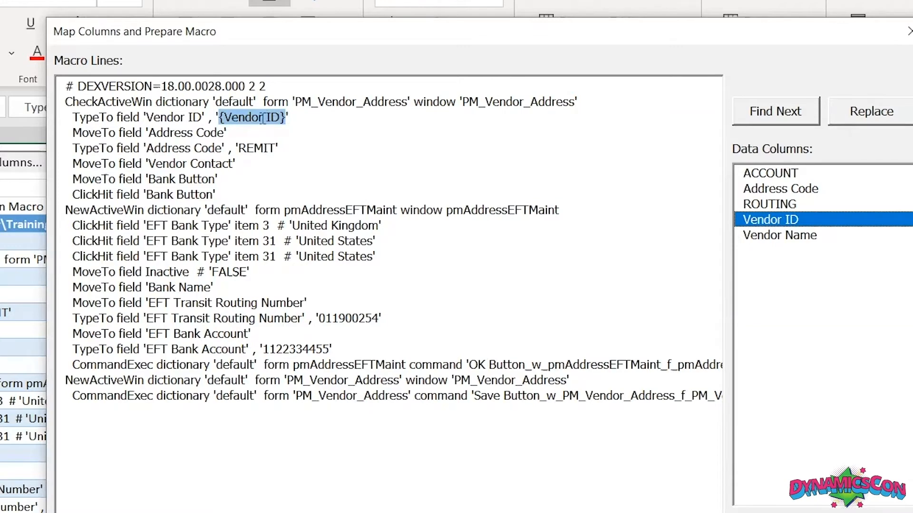
{"action": "double_click", "coordinate": [257, 148]}
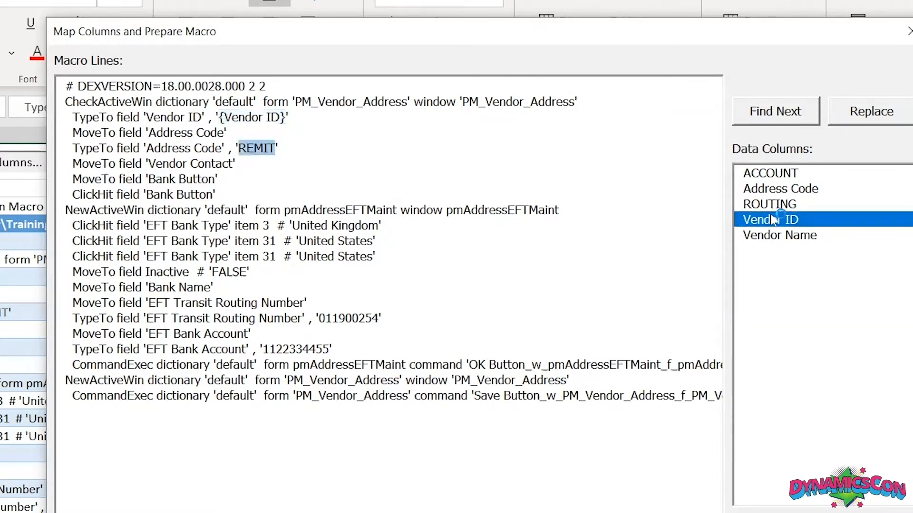
{"action": "double_click", "coordinate": [775, 188]}
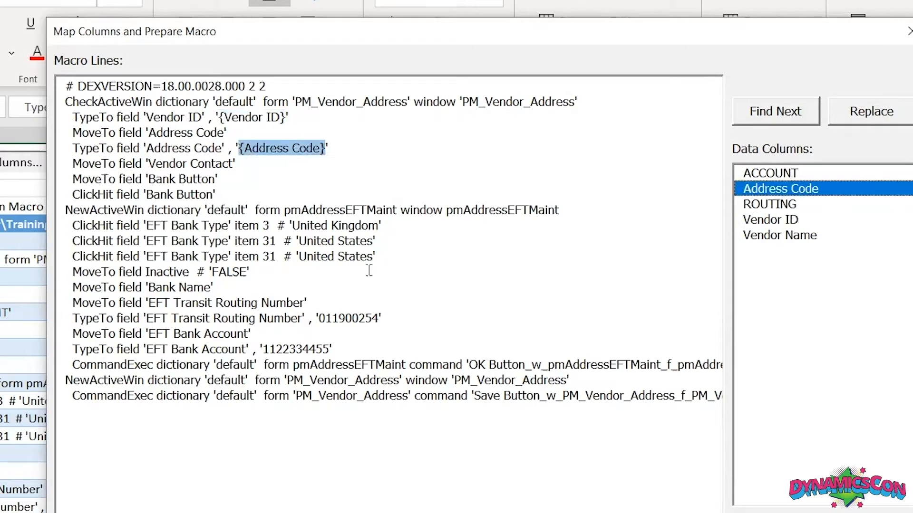
Map the recorded routing number and bank account values to the ROUTING and ACCOUNT columns and save the mapping
{"action": "double_click", "coordinate": [356, 319]}
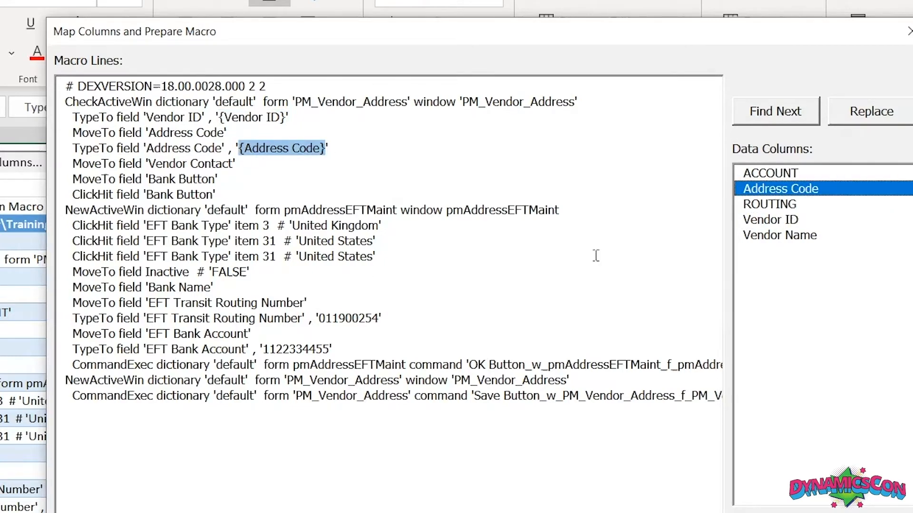
{"action": "double_click", "coordinate": [763, 209]}
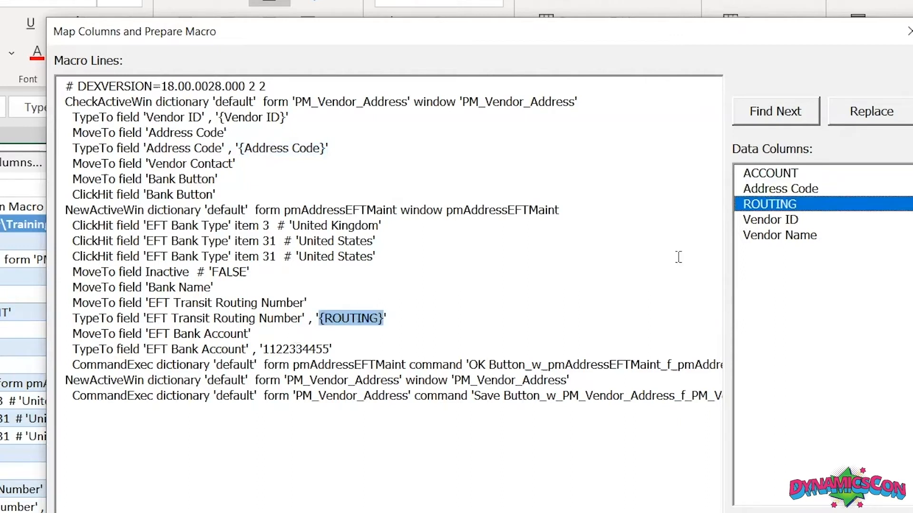
{"action": "double_click", "coordinate": [296, 350]}
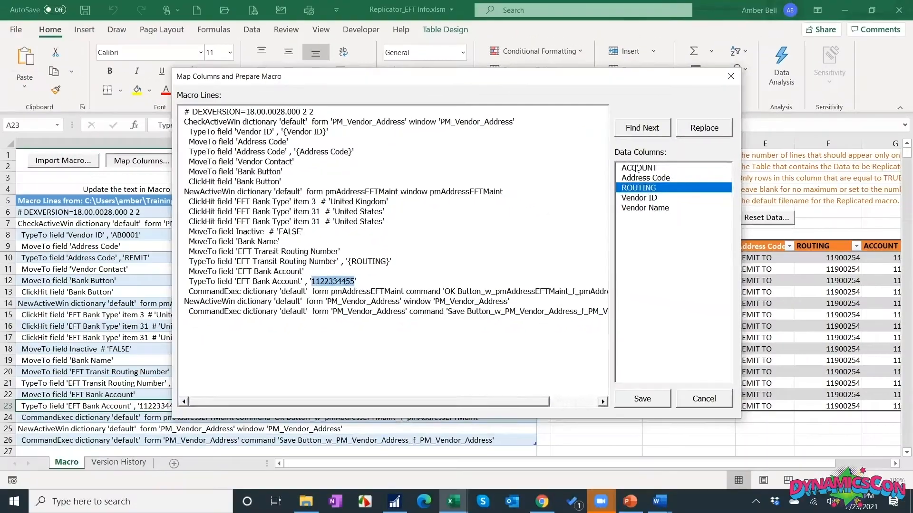
{"action": "double_click", "coordinate": [768, 173]}
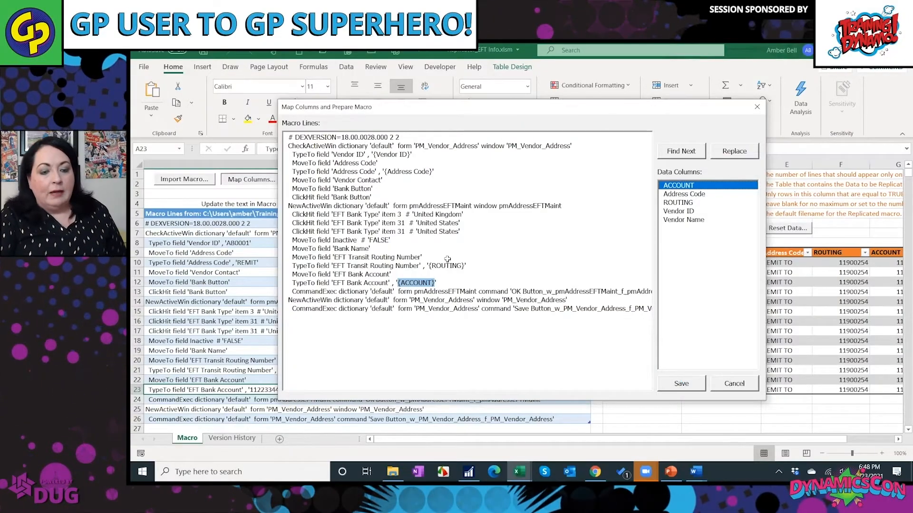
{"action": "left_click", "coordinate": [643, 398]}
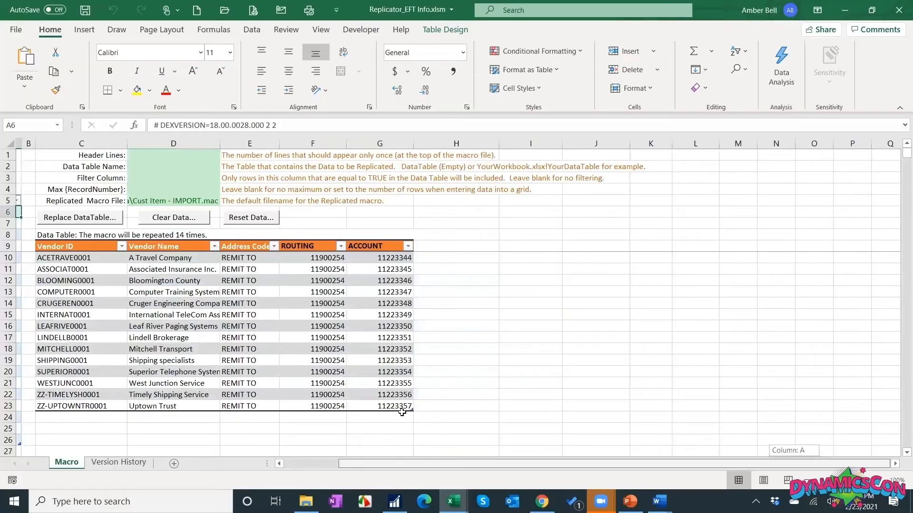
Shrink the data table to end at WESTJUNC0001 and clear the ZZ-TIMELYSH0001 and ZZ-UPTOWNTR0001 rows below it
{"action": "left_click_drag", "start_coordinate": [76, 406], "coordinate": [381, 395]}
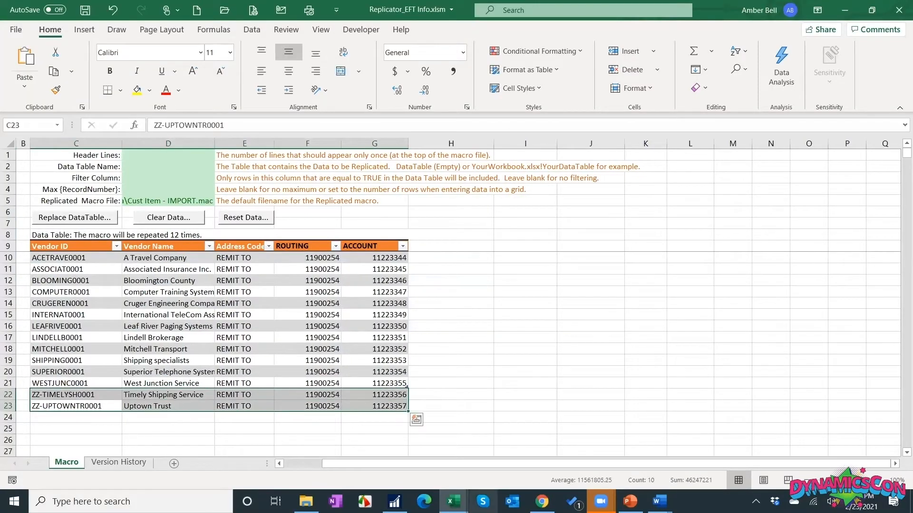
{"action": "key", "text": "Delete"}
{"action": "mouse_move", "coordinate": [499, 453]}
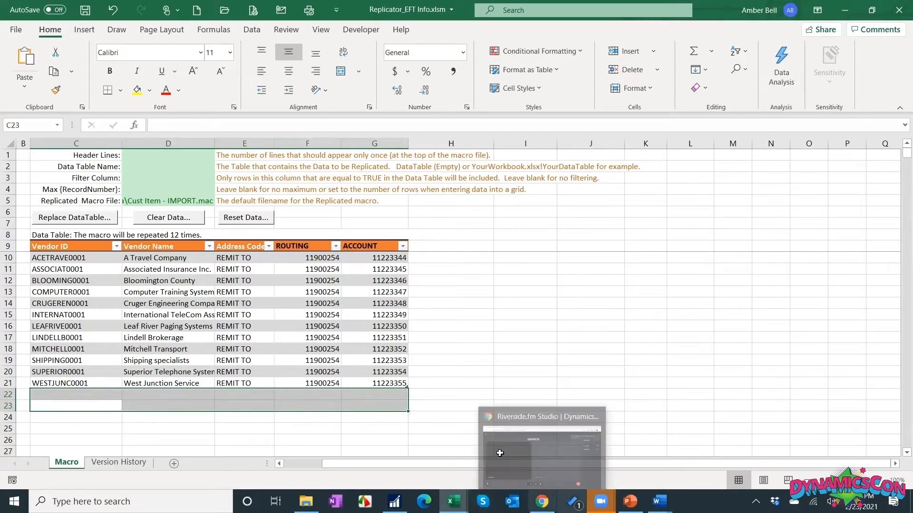
Replicate the macro for the table's vendors and save it as Cust Item - IMPORT.mac in the DUG - DynamicsCon folder
{"action": "left_click_drag", "start_coordinate": [284, 472], "coordinate": [164, 219]}
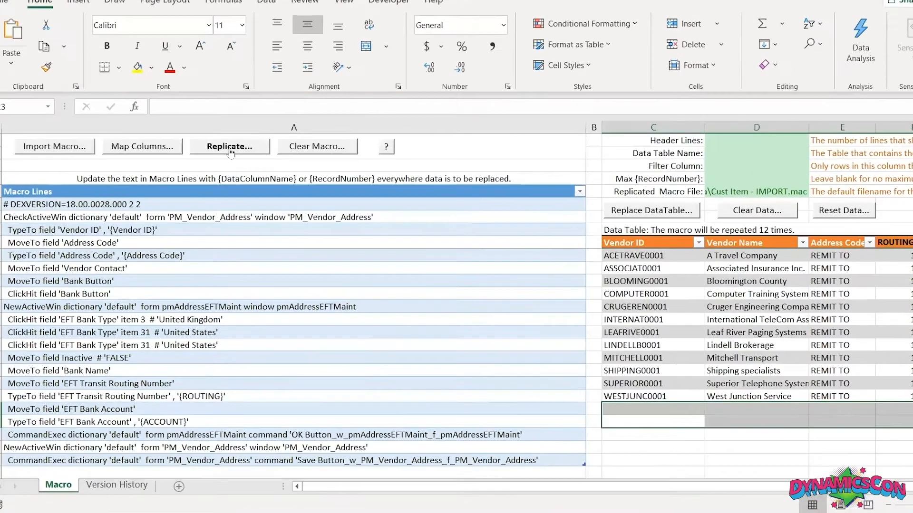
{"action": "left_click", "coordinate": [228, 242]}
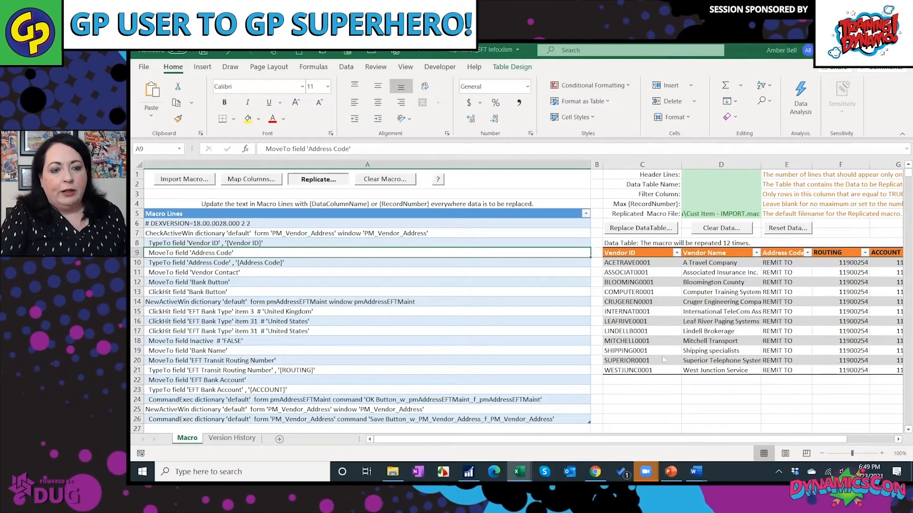
{"action": "left_click", "coordinate": [318, 179]}
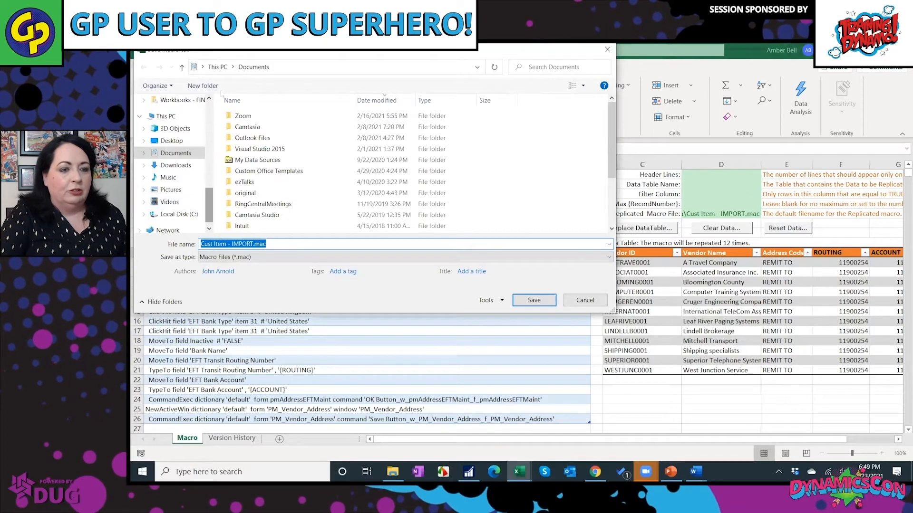
{"action": "scroll", "coordinate": [185, 175], "scroll_direction": "up", "scroll_amount": 5}
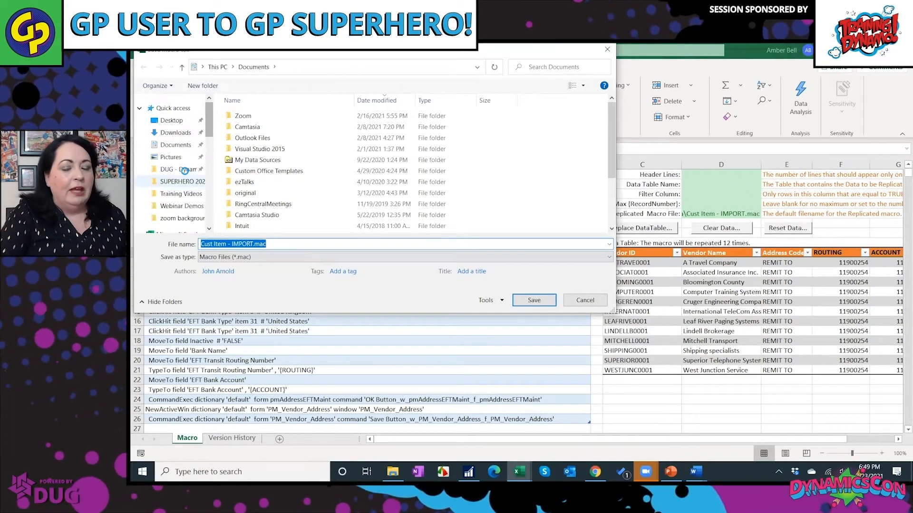
{"action": "left_click", "coordinate": [185, 170]}
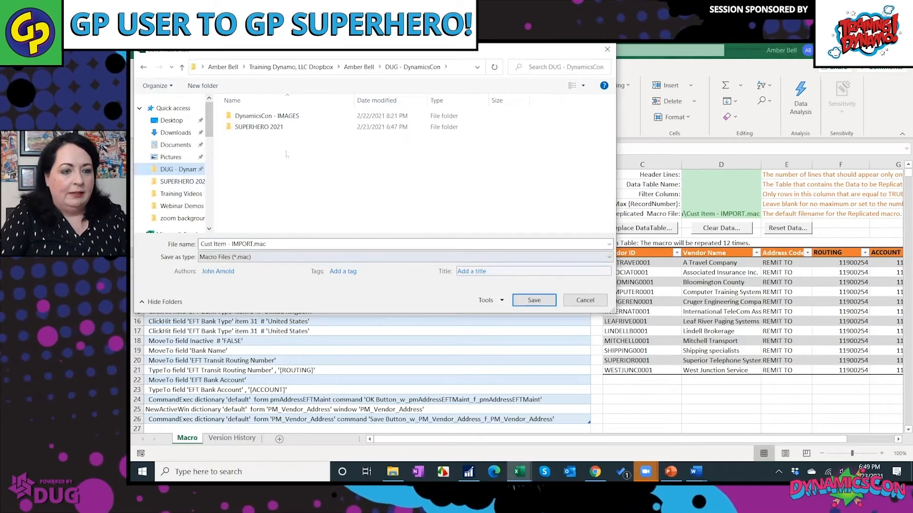
{"action": "left_click", "coordinate": [532, 300]}
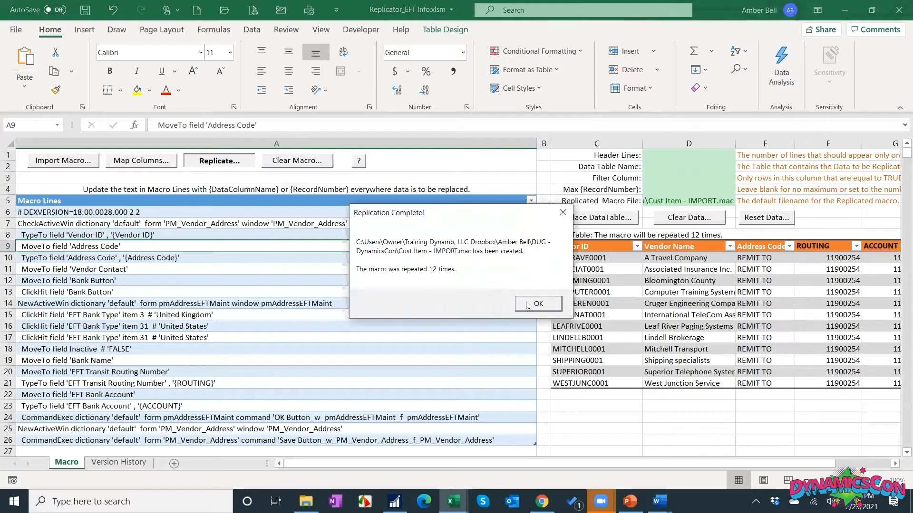
{"action": "left_click", "coordinate": [547, 308]}
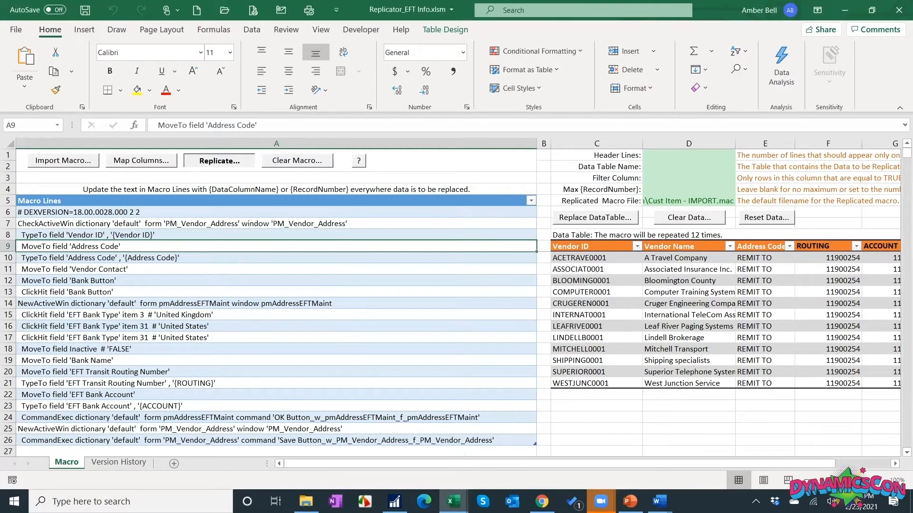
Switch to Dynamics GP and open the vendor Addresses card from the Purchasing page
{"action": "key", "text": "alt+Tab"}
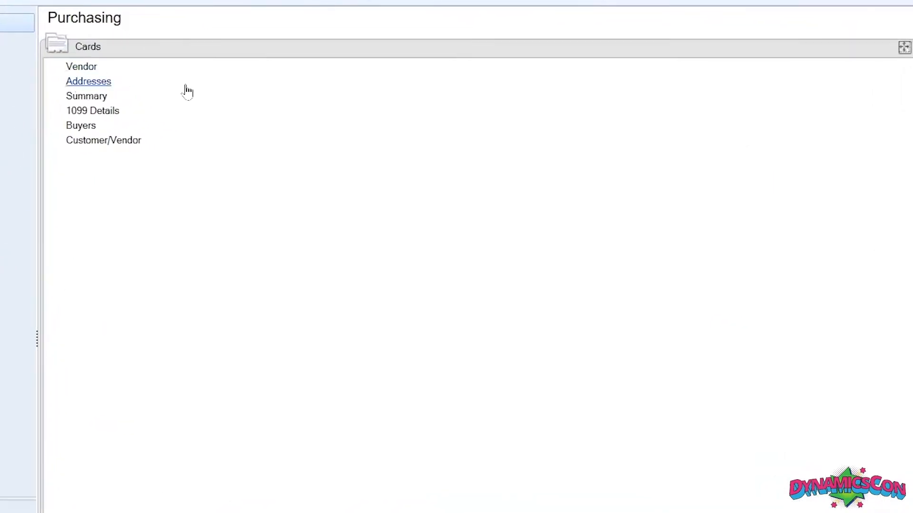
{"action": "left_click", "coordinate": [186, 88]}
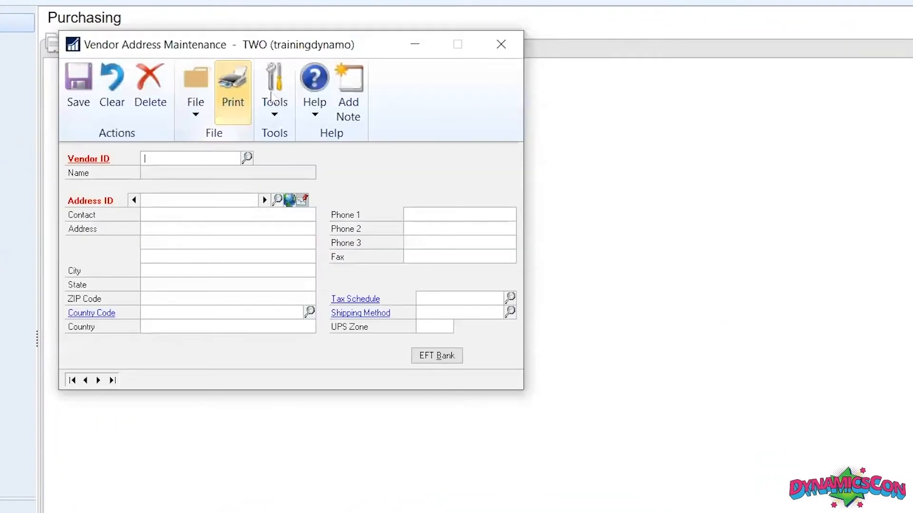
Try to play the Cust Item - IMPORT.mac macro fast from Vendor Address Maintenance, and dismiss the messages
{"action": "mouse_move", "coordinate": [312, 172]}
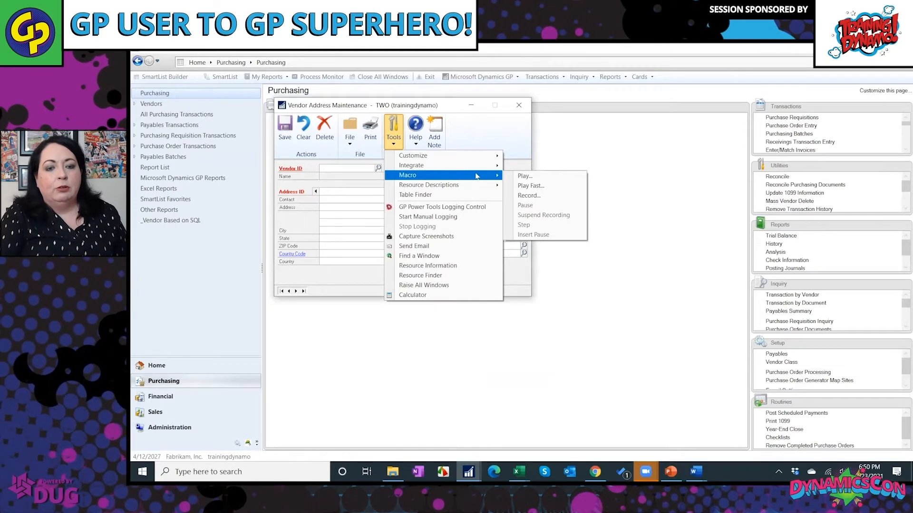
{"action": "left_click", "coordinate": [531, 186]}
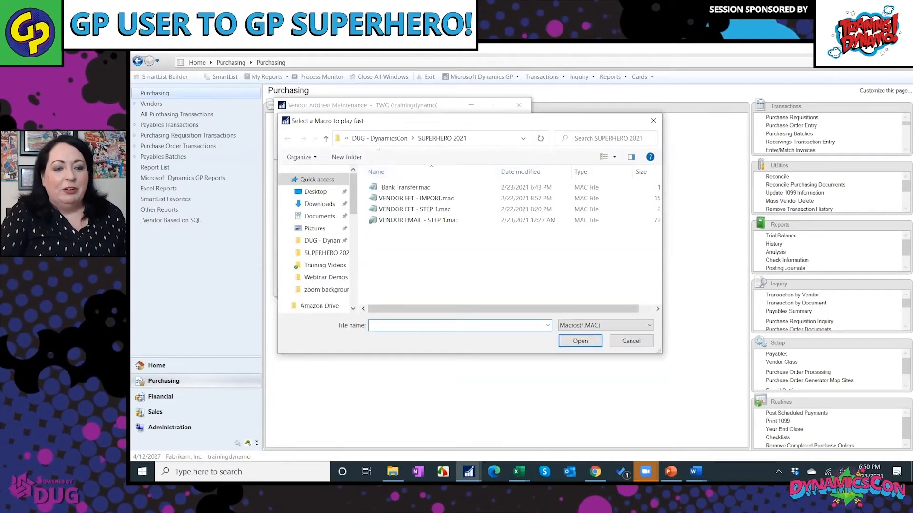
{"action": "left_click", "coordinate": [434, 208]}
{"action": "left_click", "coordinate": [581, 341]}
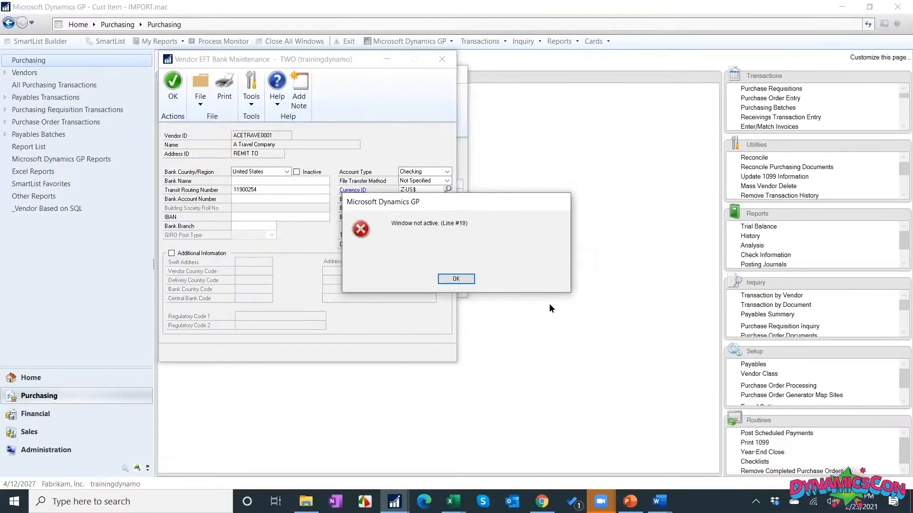
{"action": "left_click", "coordinate": [455, 279]}
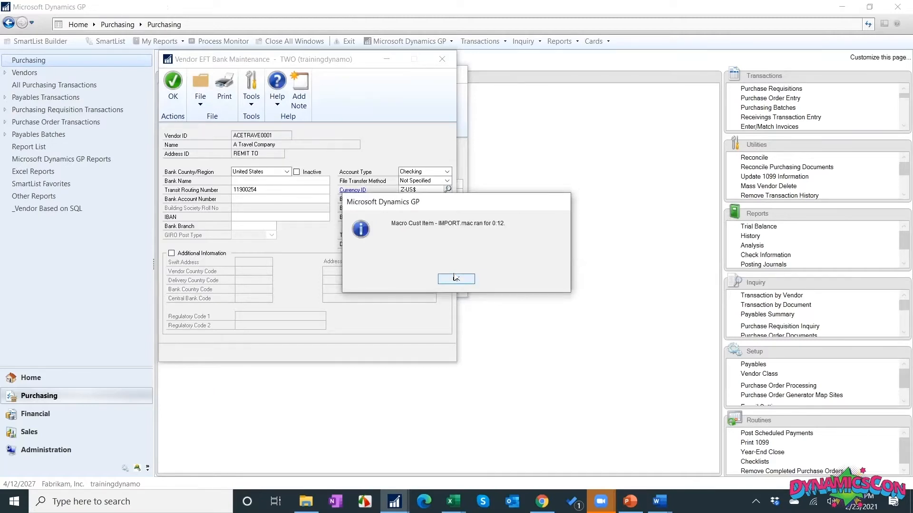
{"action": "left_click", "coordinate": [455, 278]}
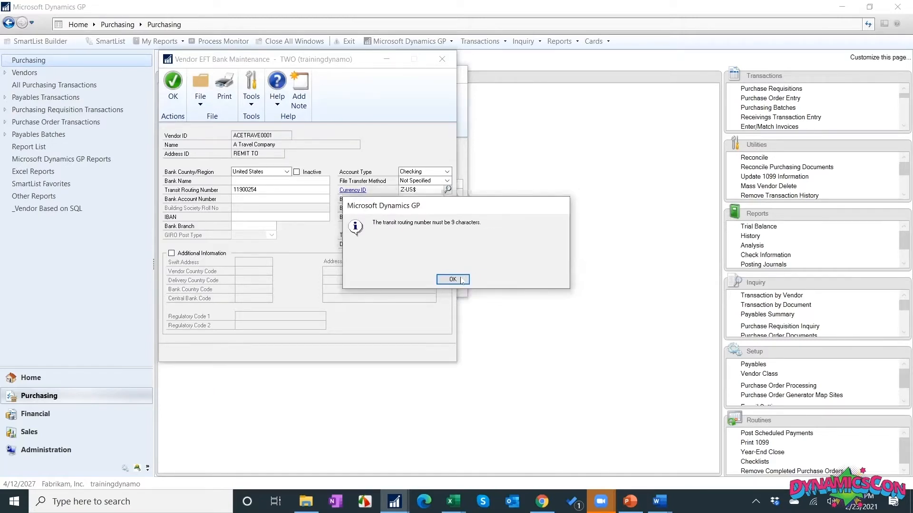
{"action": "left_click", "coordinate": [462, 280]}
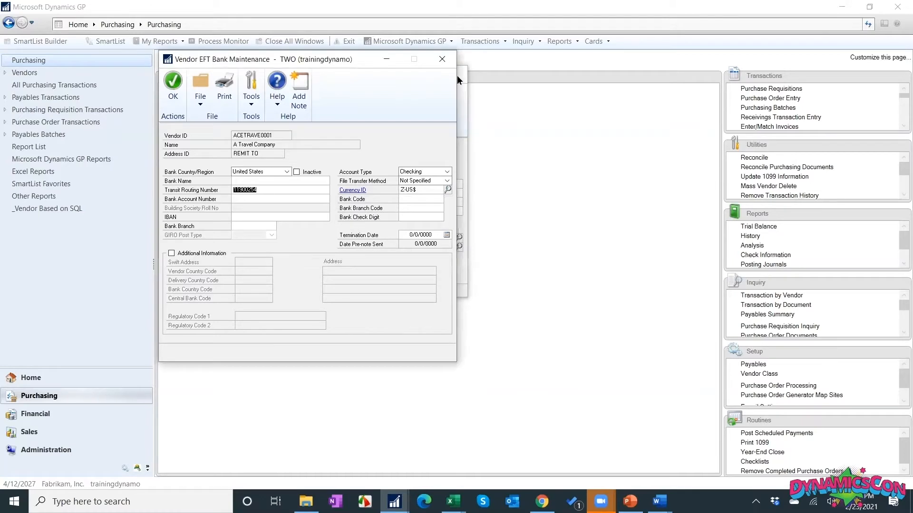
Try to close the Vendor EFT Bank Maintenance window and dismiss the routing number messages
{"action": "left_click", "coordinate": [445, 64]}
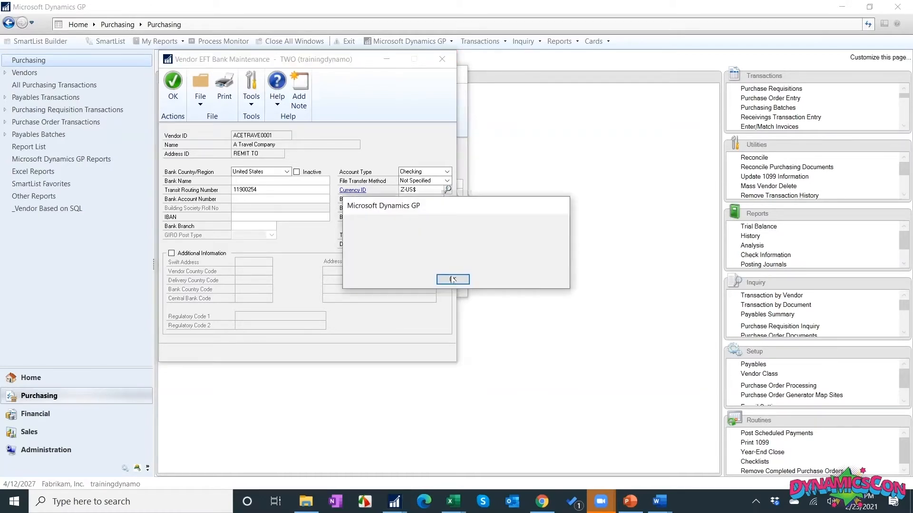
{"action": "left_click", "coordinate": [452, 279]}
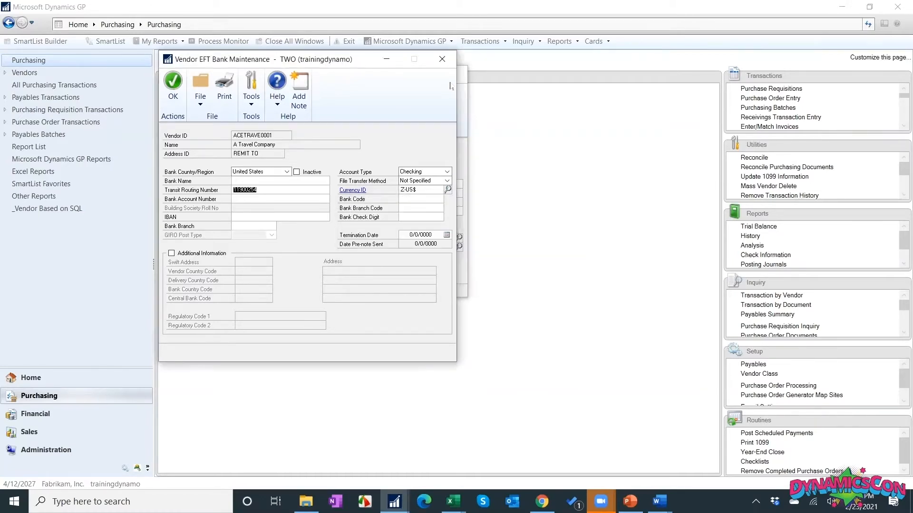
{"action": "left_click", "coordinate": [444, 61]}
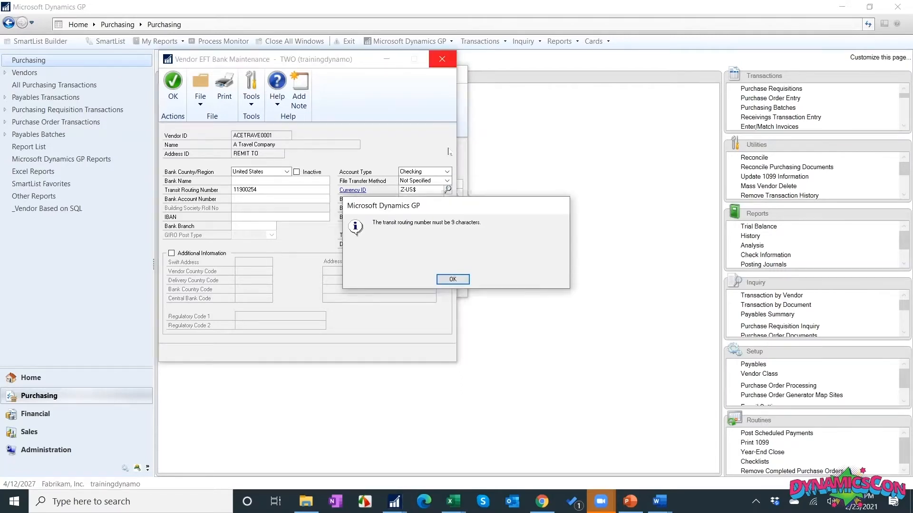
{"action": "key", "text": "Return"}
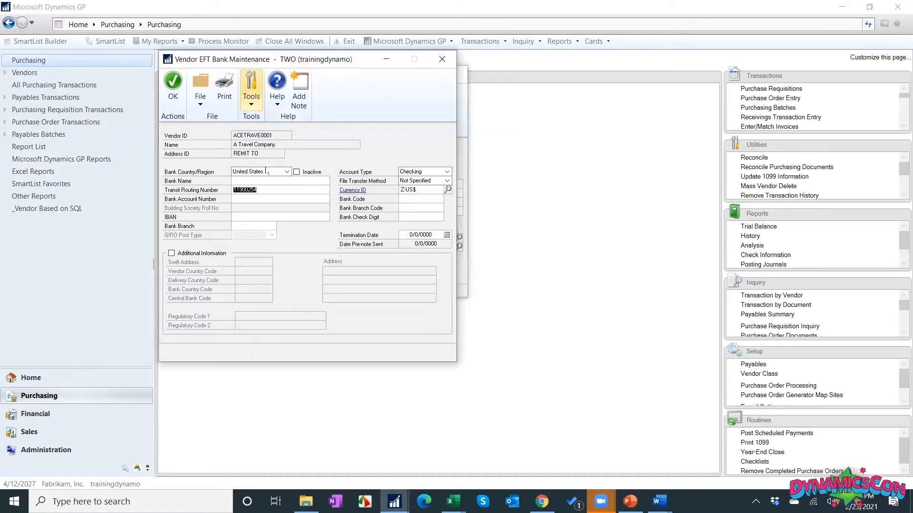
Empty the transit routing number and change the bank country/region to accept the EFT bank window, and clear the vendor address form
{"action": "key", "text": "Delete"}
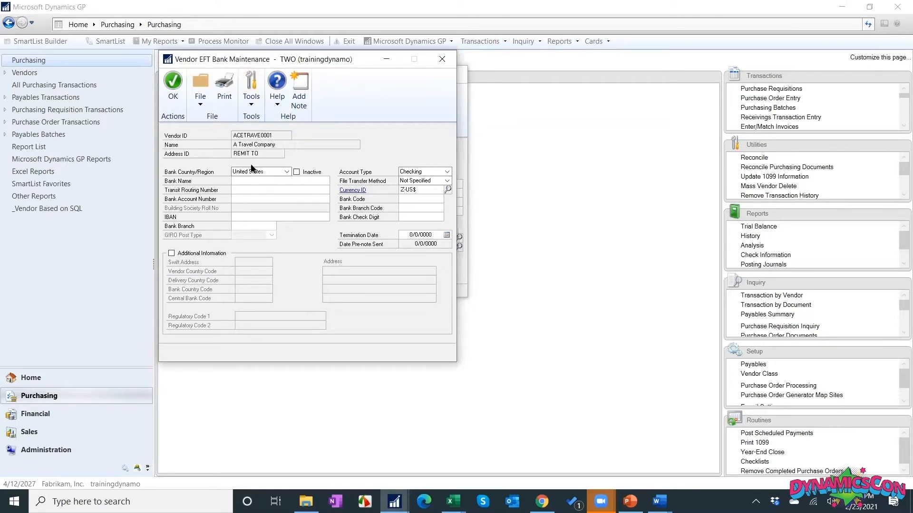
{"action": "left_click", "coordinate": [269, 175]}
{"action": "key", "text": "n"}
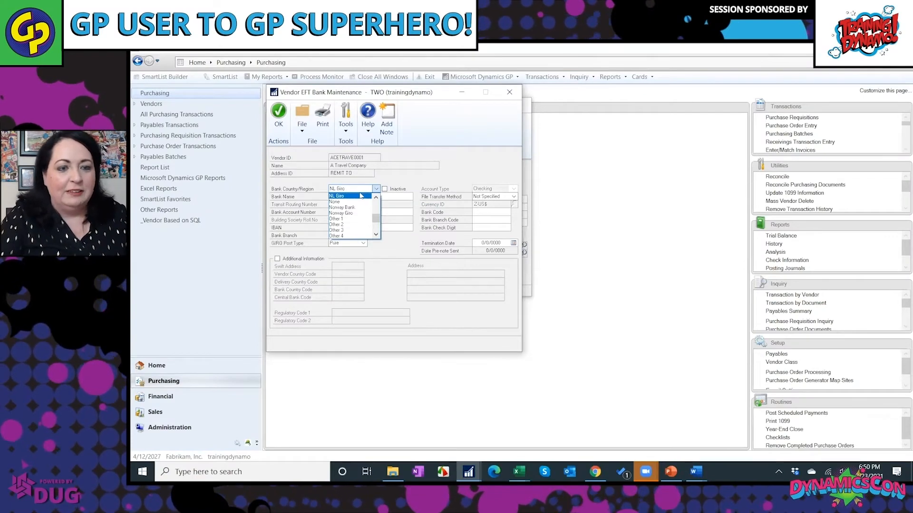
{"action": "left_click", "coordinate": [336, 207]}
{"action": "left_click", "coordinate": [279, 117]}
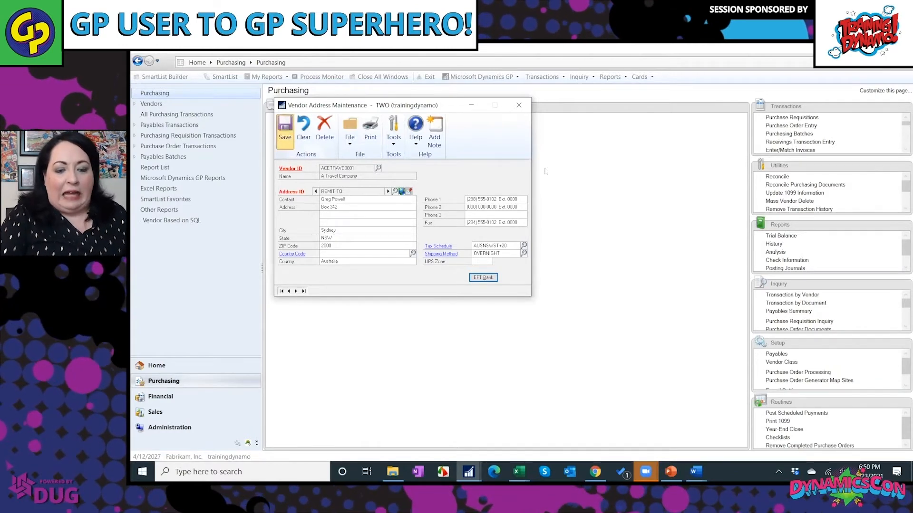
{"action": "left_click", "coordinate": [303, 137]}
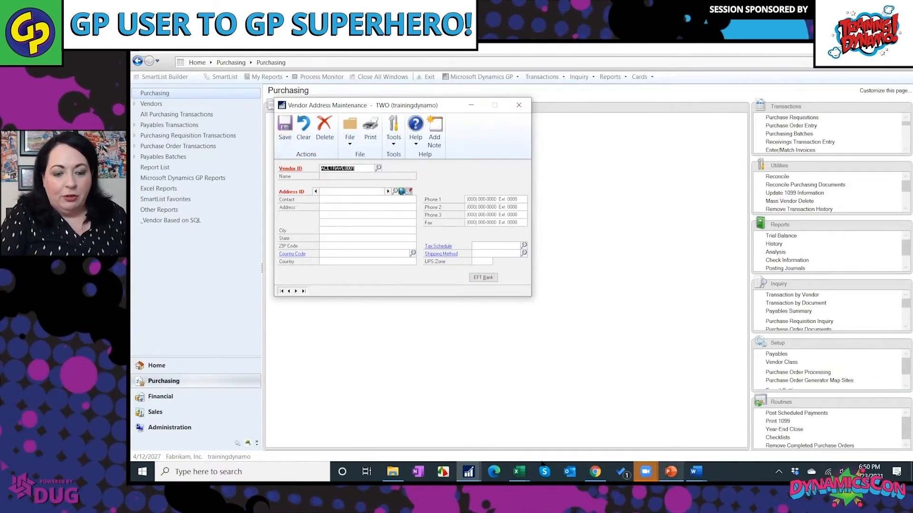
Check the ROUTING column in the Excel workbook, and open Replicator_EFT Info UPDATED.xlsm from the SUPERHERO 2021 folder with macros enabled
{"action": "mouse_move", "coordinate": [518, 471]}
{"action": "left_click", "coordinate": [604, 426]}
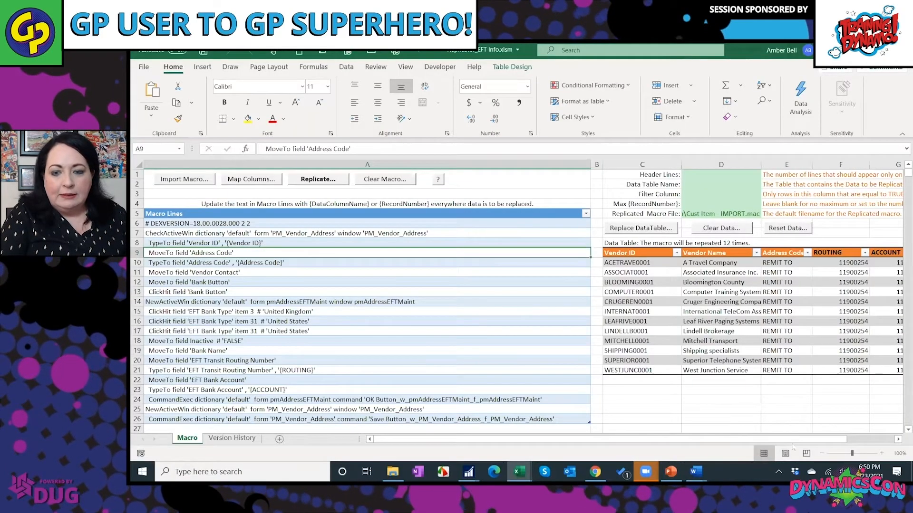
{"action": "scroll", "coordinate": [805, 419], "scroll_direction": "right", "scroll_amount": 5}
{"action": "scroll", "coordinate": [806, 419], "scroll_direction": "left", "scroll_amount": 5}
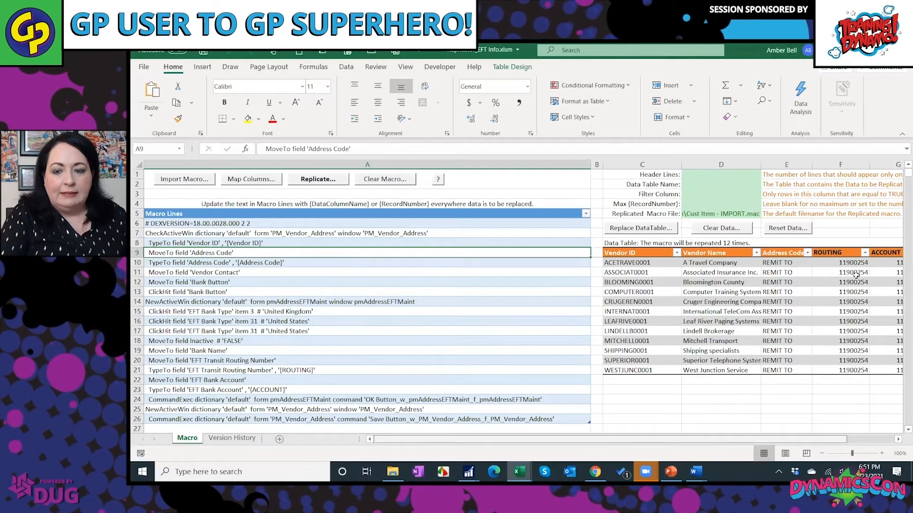
{"action": "left_click", "coordinate": [842, 264]}
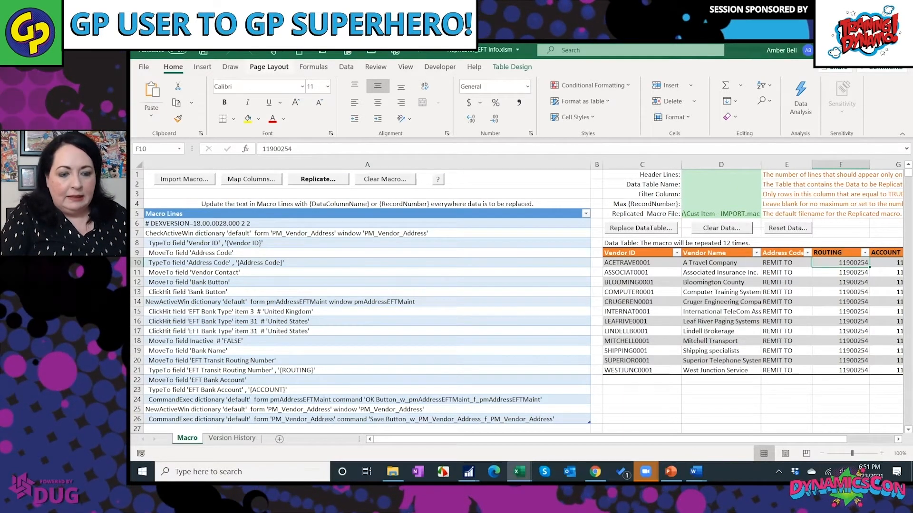
{"action": "left_click", "coordinate": [393, 472]}
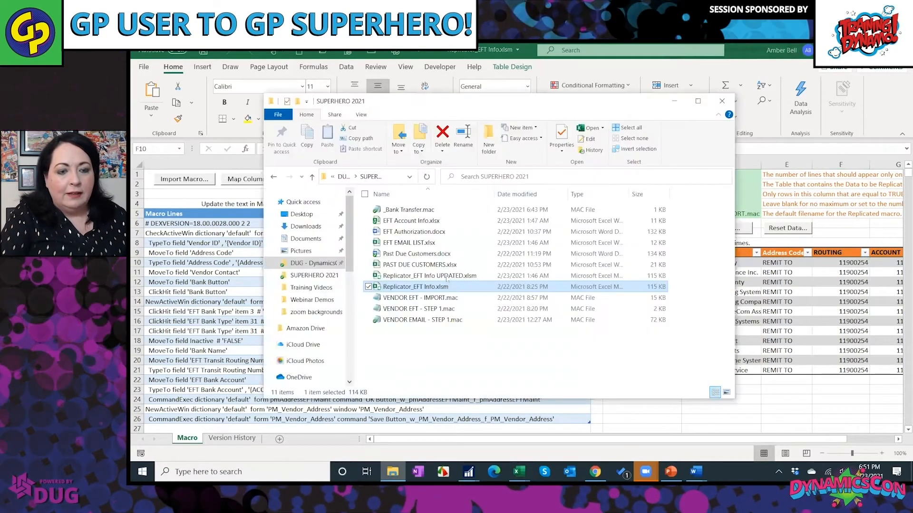
{"action": "left_click", "coordinate": [446, 276]}
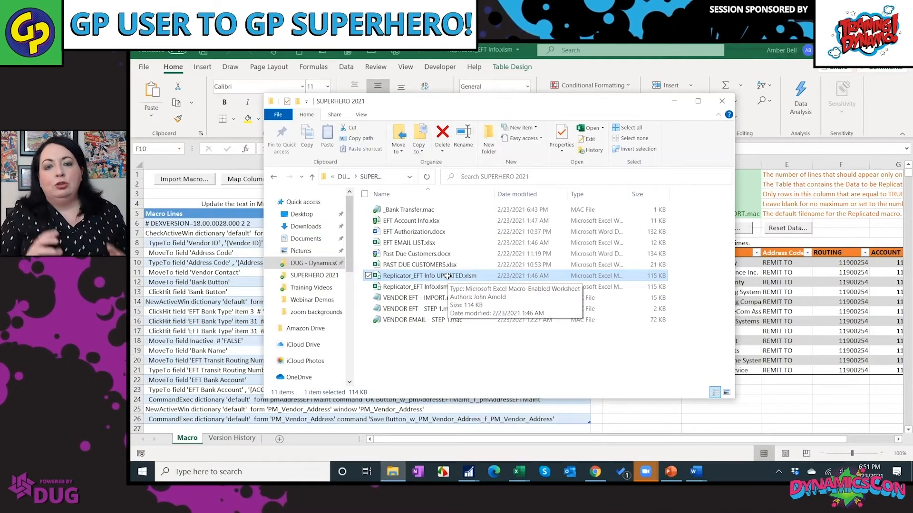
{"action": "double_click", "coordinate": [447, 276]}
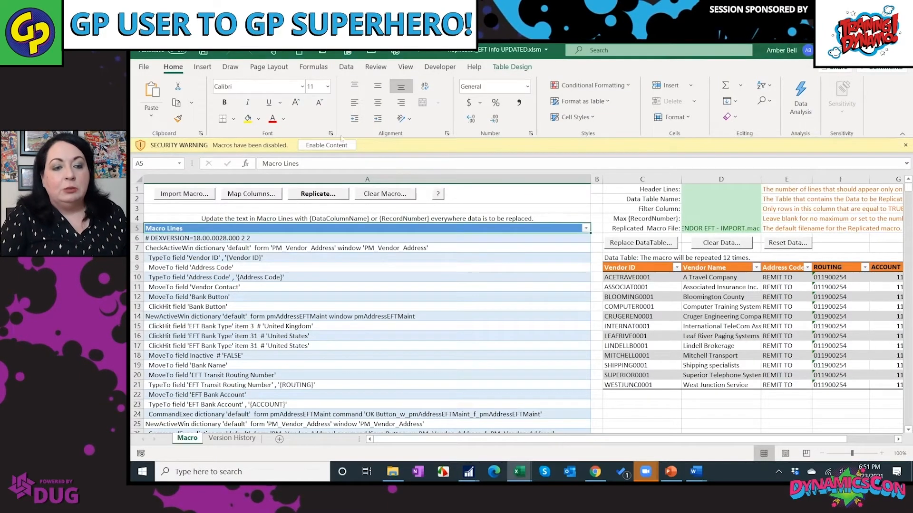
{"action": "left_click", "coordinate": [348, 139]}
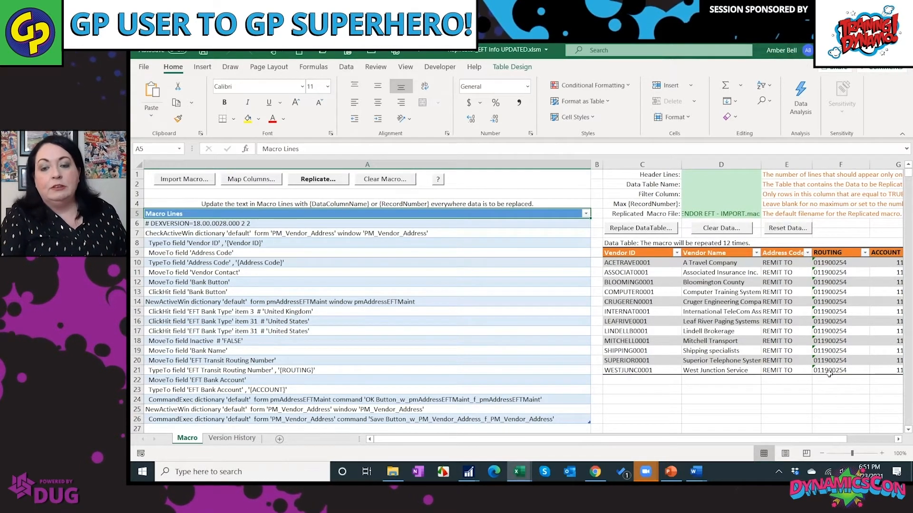
Replicate the macro from the updated workbook and save it as VENDOR EFT - IMPORT.mac in the DUG - DynamicsCon folder
{"action": "left_click", "coordinate": [322, 178]}
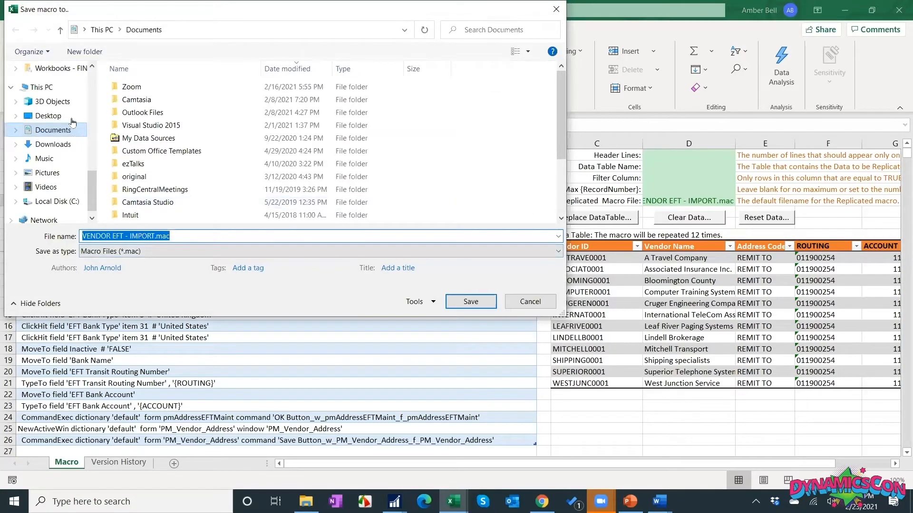
{"action": "scroll", "coordinate": [72, 125], "scroll_direction": "up", "scroll_amount": 5}
{"action": "scroll", "coordinate": [74, 122], "scroll_direction": "up", "scroll_amount": 5}
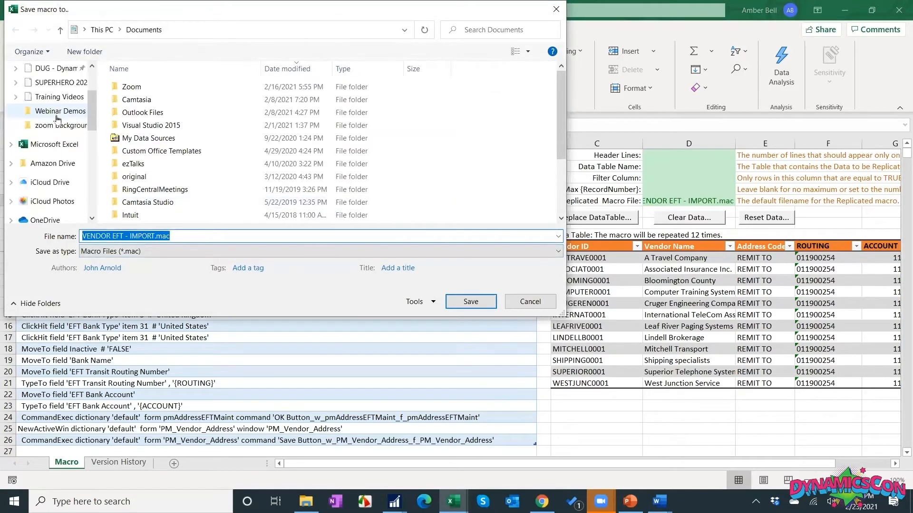
{"action": "left_click", "coordinate": [69, 115]}
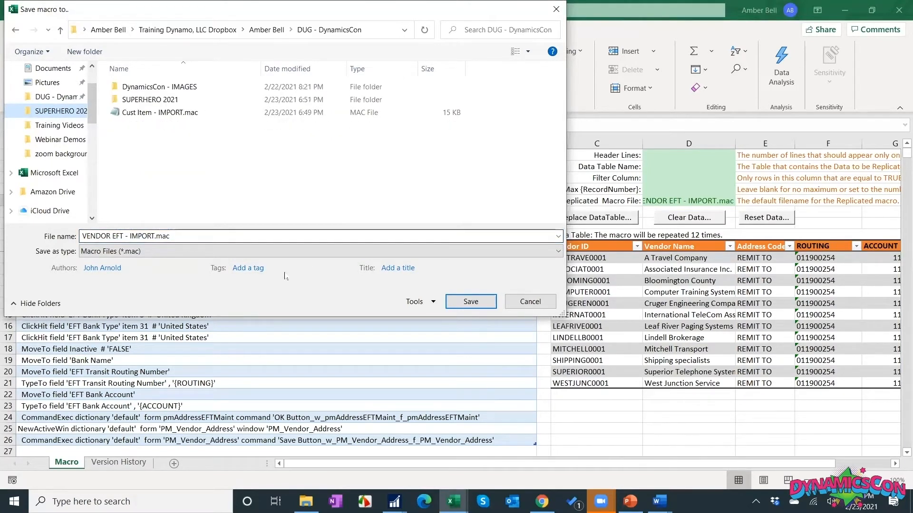
{"action": "left_click", "coordinate": [462, 303]}
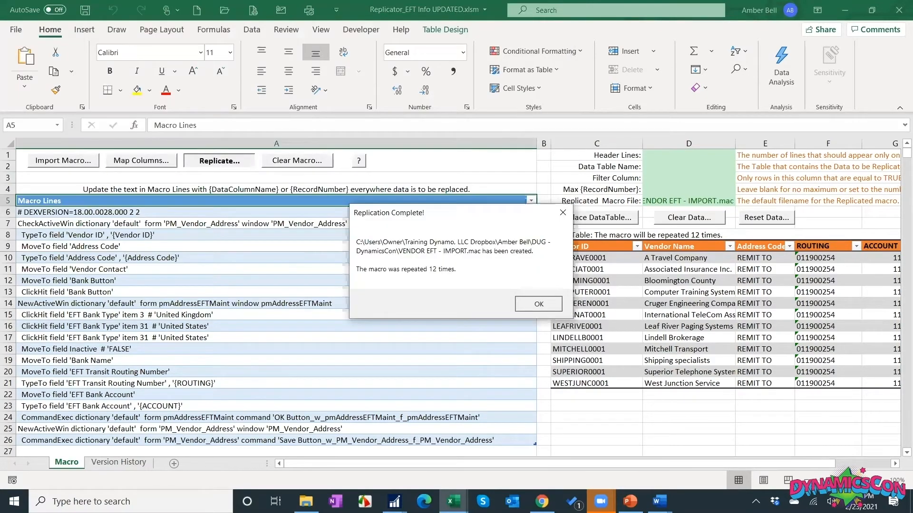
{"action": "left_click", "coordinate": [531, 304]}
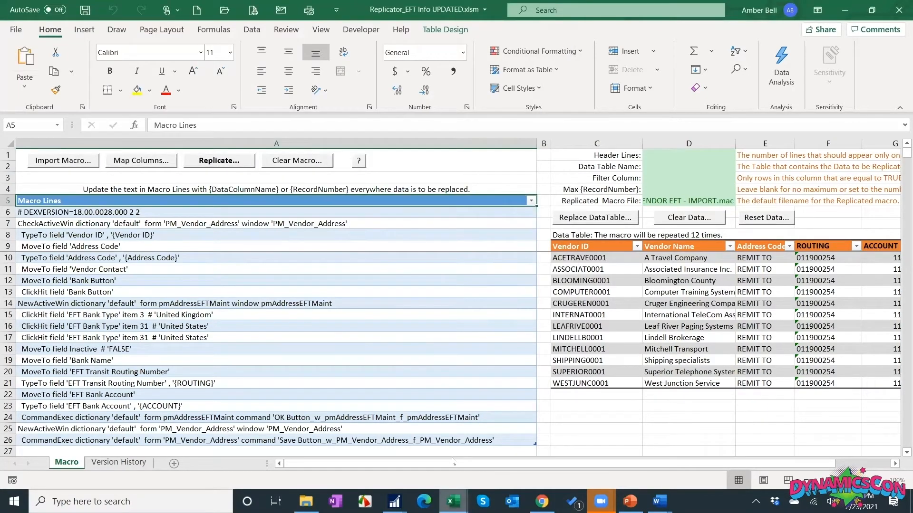
Switch to Dynamics GP, play VENDOR EFT - IMPORT.mac fast in Vendor Address Maintenance, and close the window when it finishes
{"action": "left_click", "coordinate": [394, 502]}
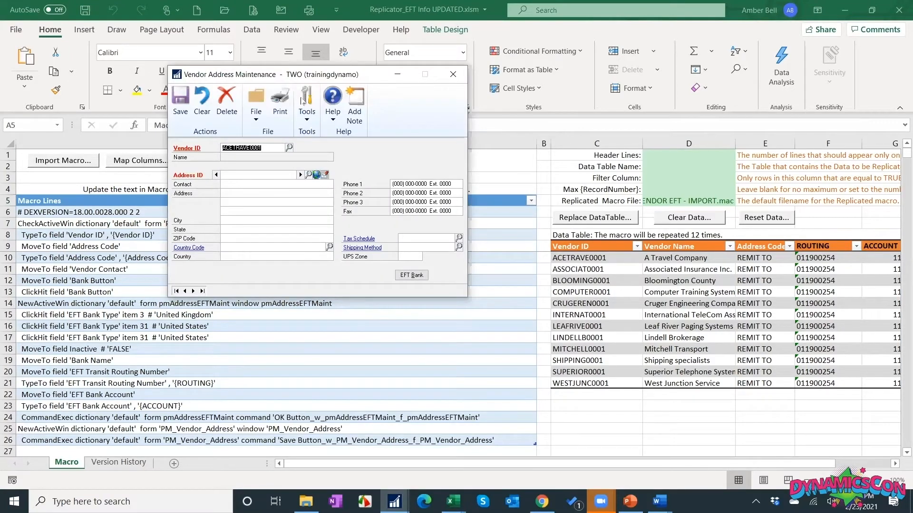
{"action": "left_click", "coordinate": [308, 104]}
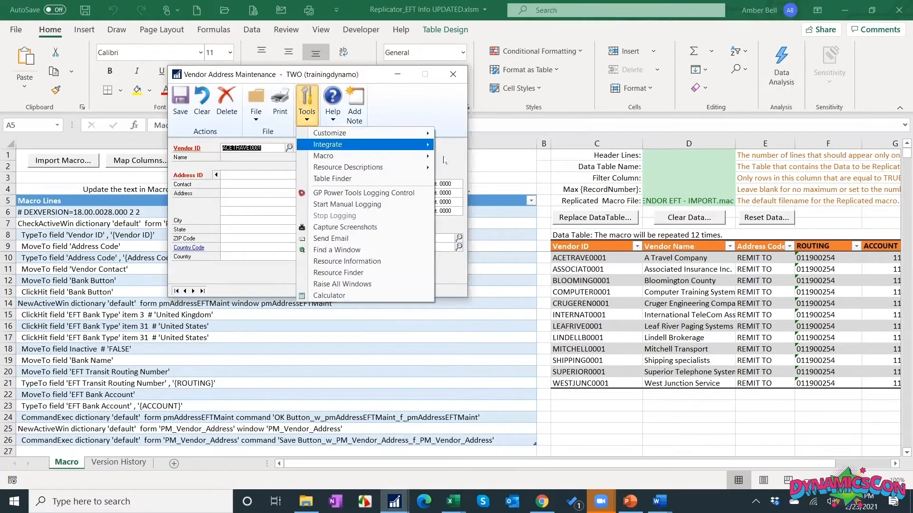
{"action": "mouse_move", "coordinate": [326, 157]}
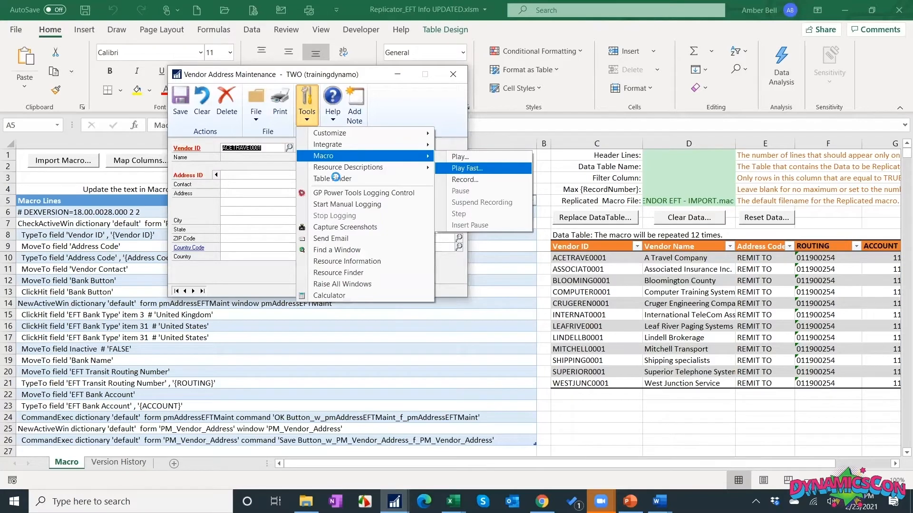
{"action": "left_click", "coordinate": [469, 168]}
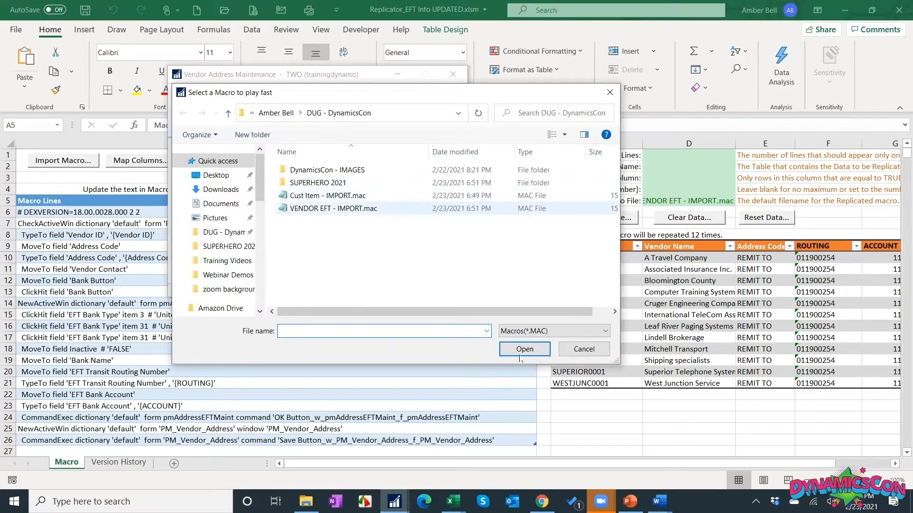
{"action": "left_click", "coordinate": [337, 209]}
{"action": "left_click", "coordinate": [519, 351]}
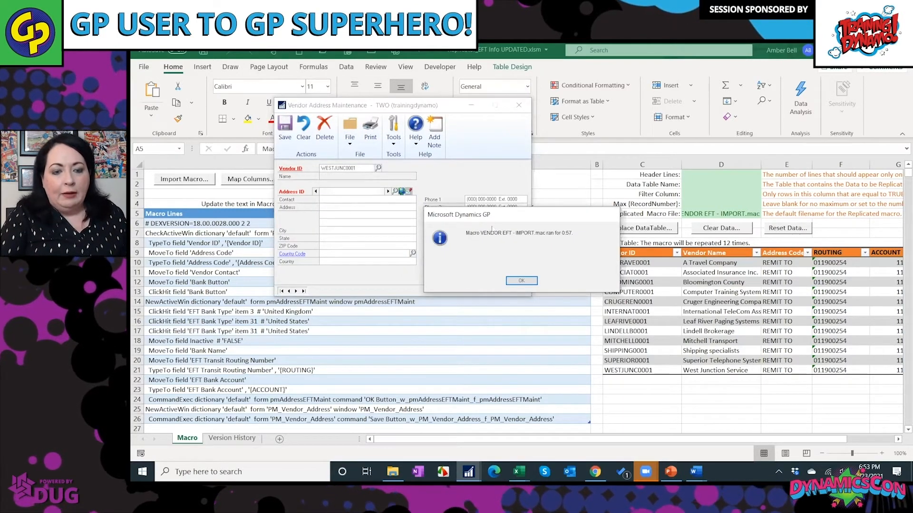
{"action": "left_click", "coordinate": [525, 283]}
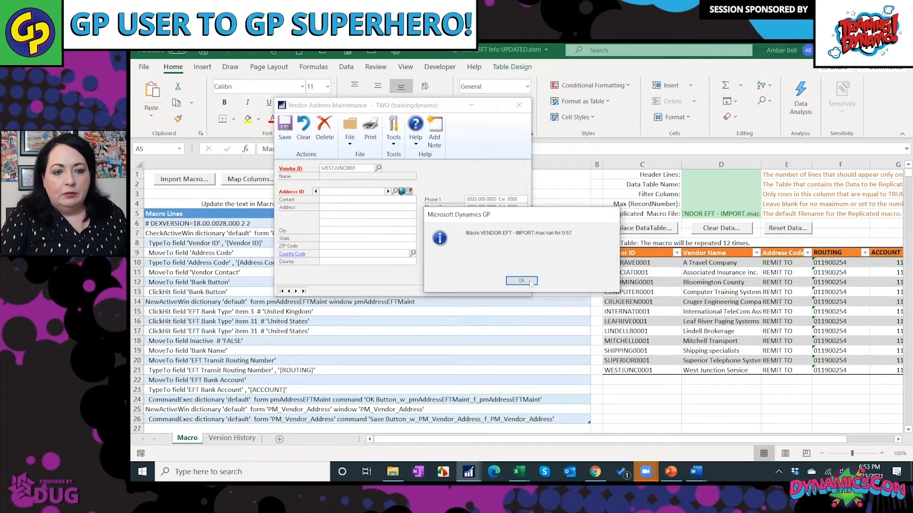
{"action": "left_click", "coordinate": [520, 105]}
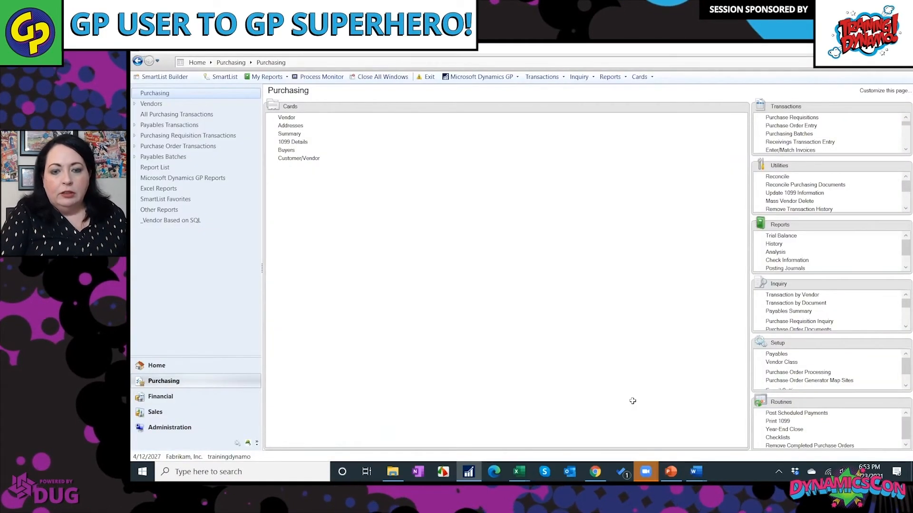
Switch to the Replicator workbook in Excel and view the tables offered for replacing the data table, without replacing it
{"action": "key", "text": "alt+Tab"}
{"action": "left_click", "coordinate": [650, 229]}
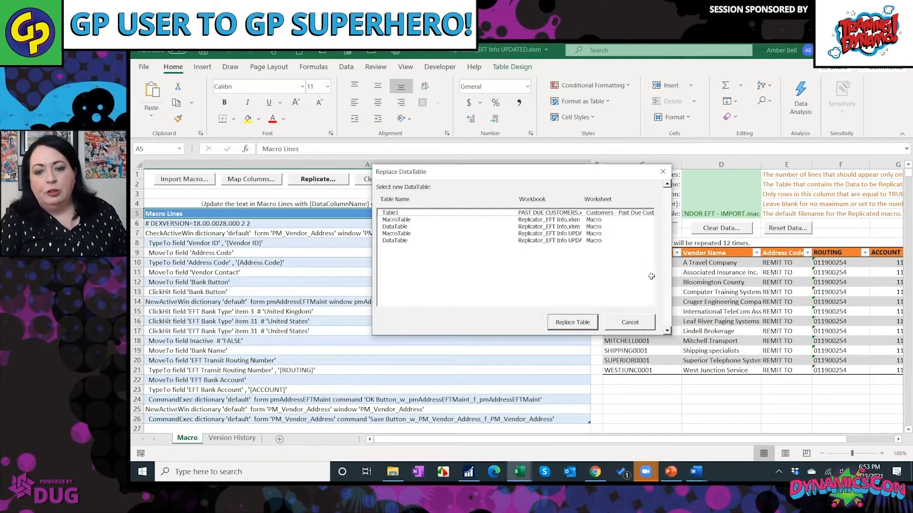
{"action": "left_click", "coordinate": [630, 322]}
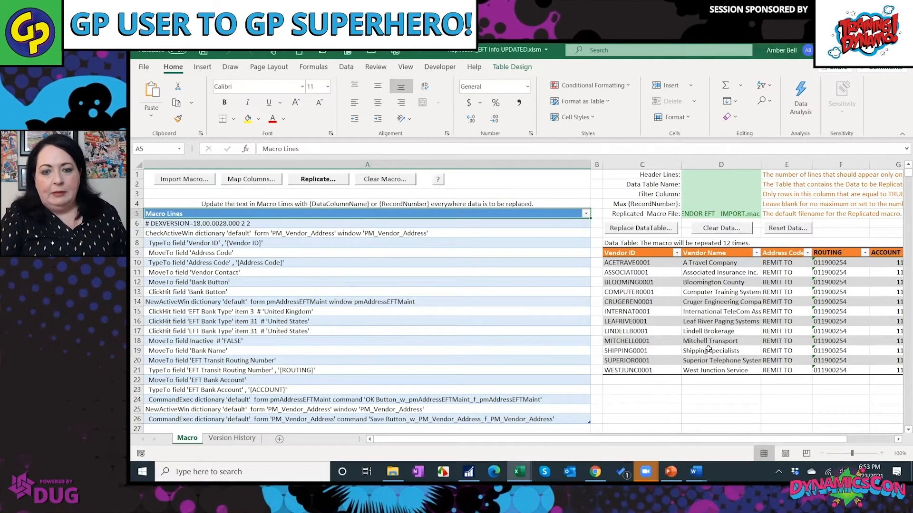
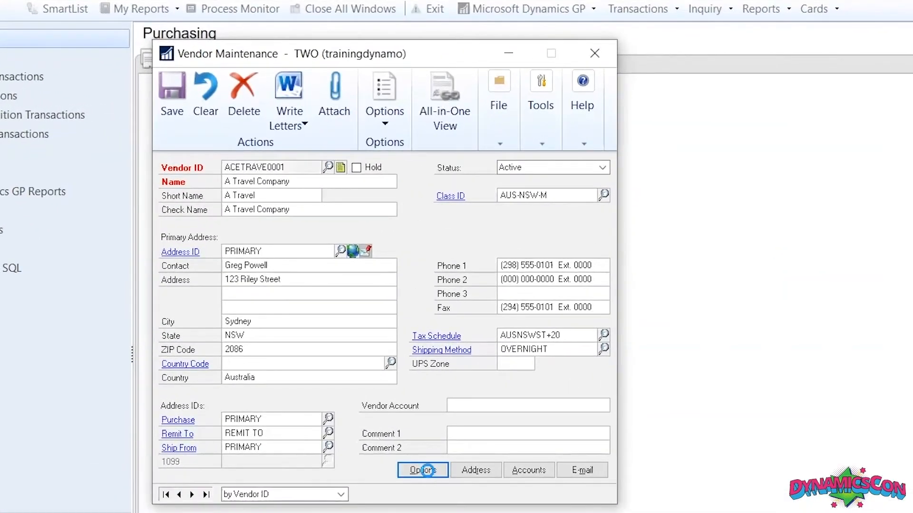
Set the A Travel Company vendor's payment priority to EFT in its options, save the vendor record, and close Vendor Maintenance
{"action": "left_click", "coordinate": [351, 339]}
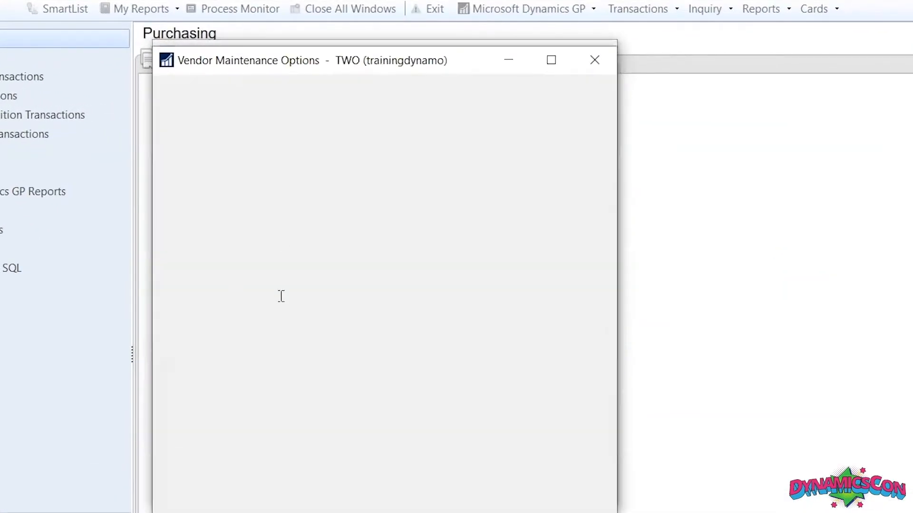
{"action": "left_click", "coordinate": [346, 287]}
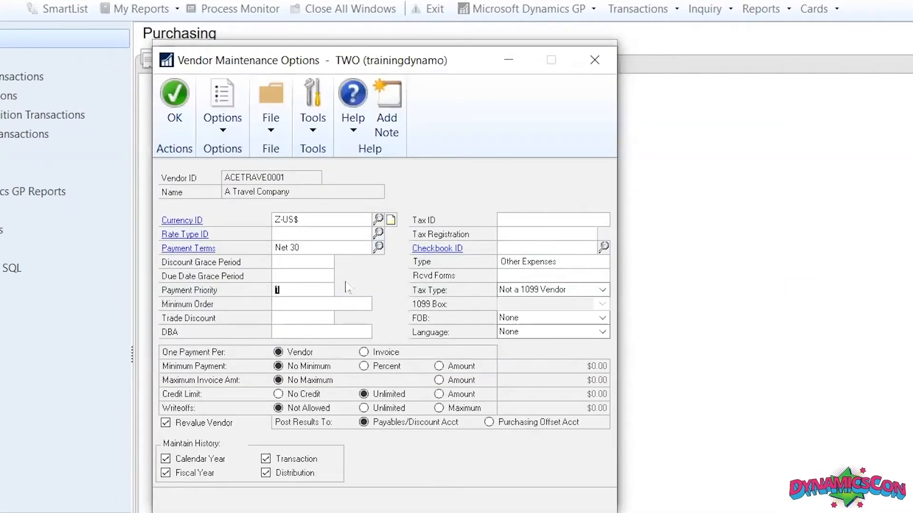
{"action": "type", "text": "a"}
{"action": "key", "text": "BackSpace"}
{"action": "type", "text": "EFT"}
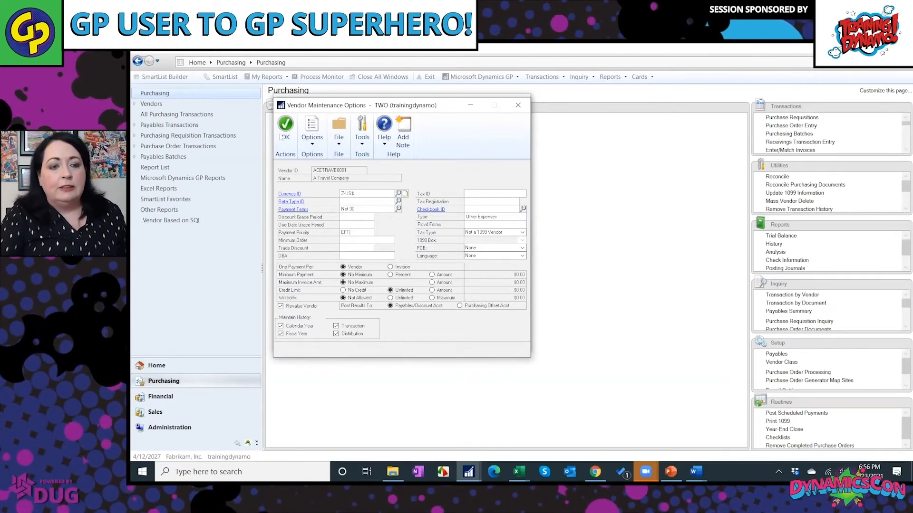
{"action": "left_click", "coordinate": [516, 105]}
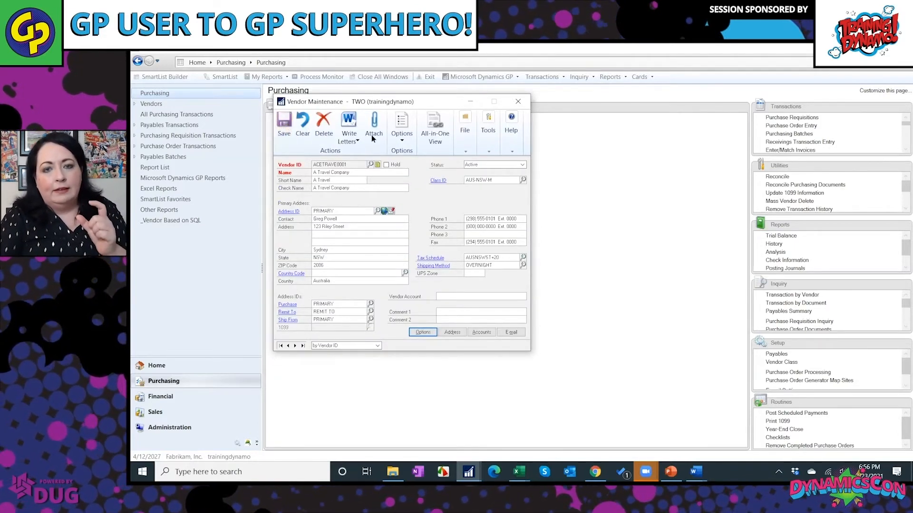
{"action": "left_click", "coordinate": [285, 125]}
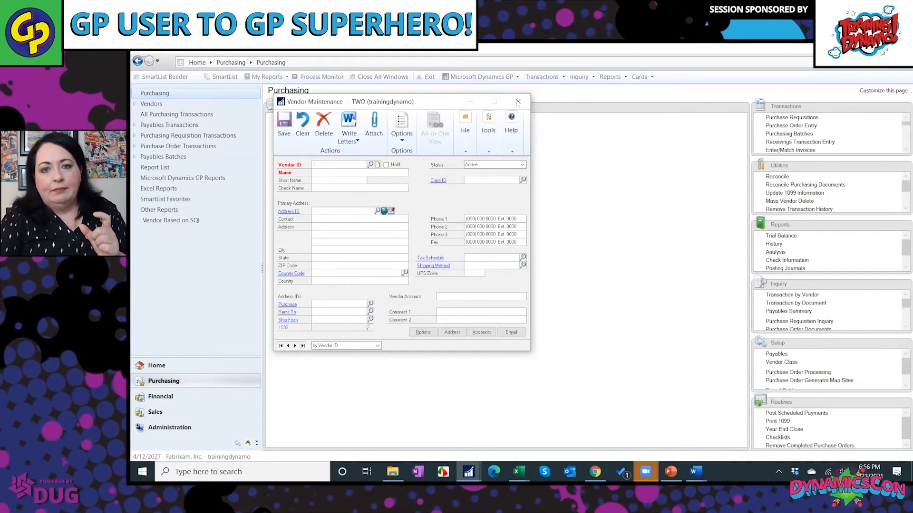
{"action": "left_click", "coordinate": [517, 102]}
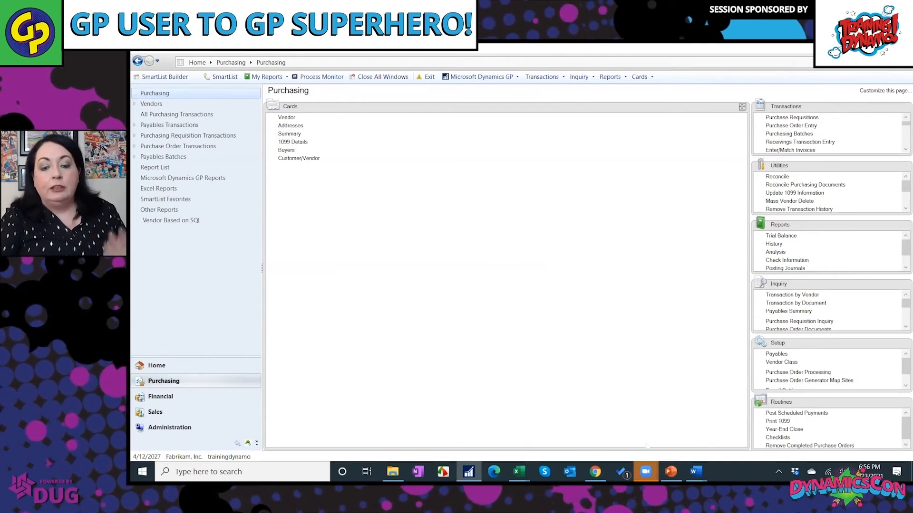
Switch to the PowerPoint presentation and advance to the Using Payment Priority for EFT Vendors slide
{"action": "key", "text": "alt+Tab"}
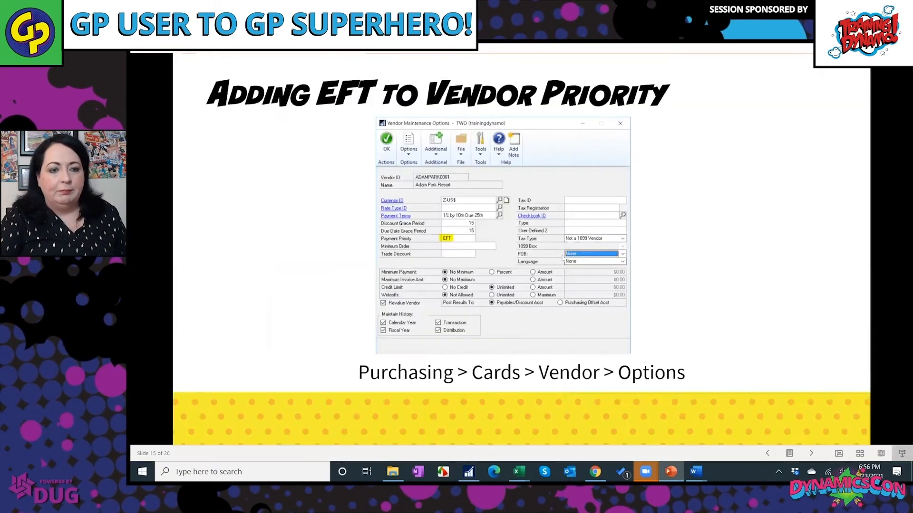
{"action": "left_click", "coordinate": [330, 195]}
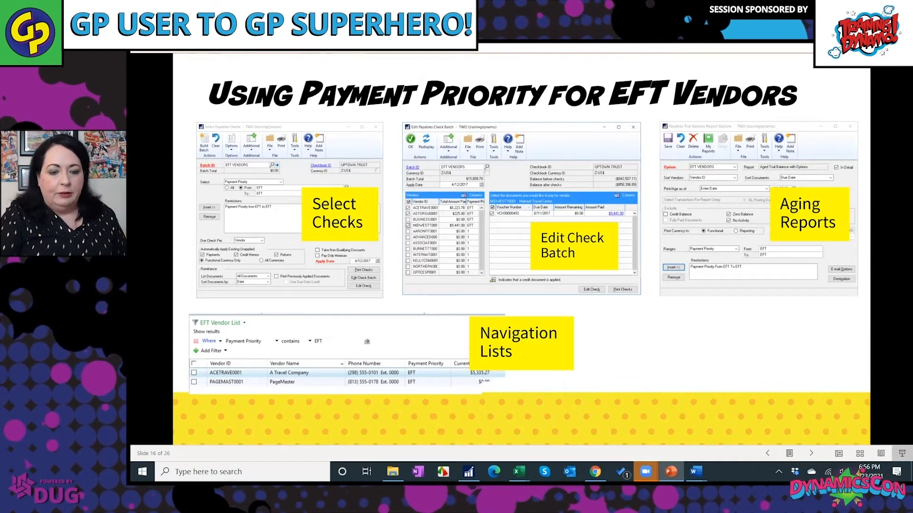
Switch to Dynamics GP, try a Payment Priority restriction from EFT to EFT in Build Payment Batch, and close the window without building
{"action": "key", "text": "alt+Tab"}
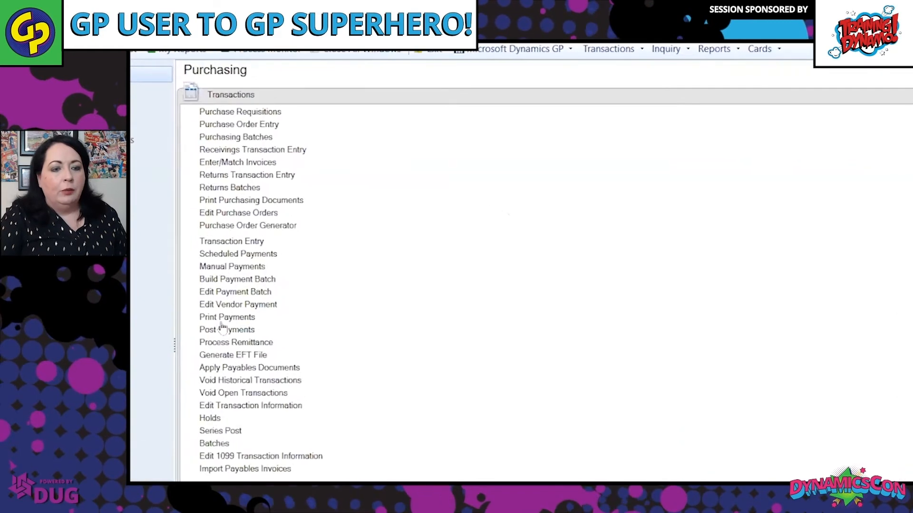
{"action": "left_click", "coordinate": [238, 292]}
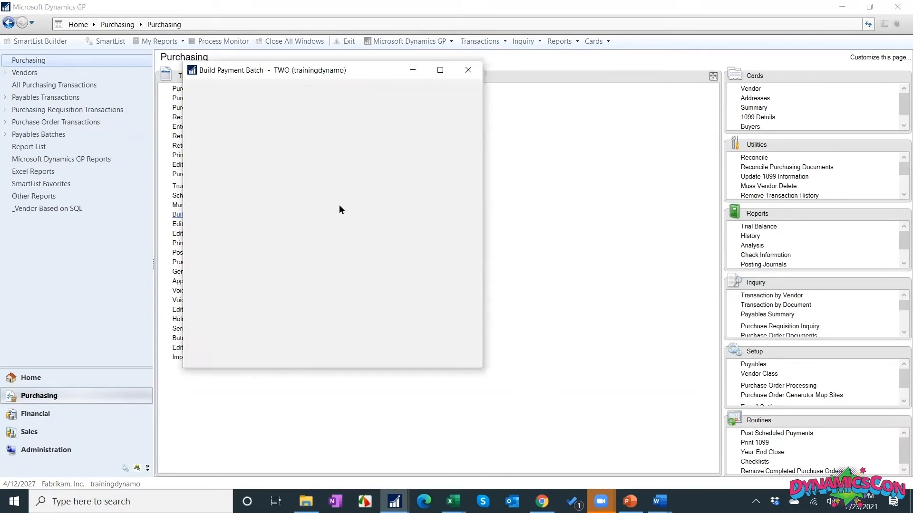
{"action": "left_click", "coordinate": [297, 178]}
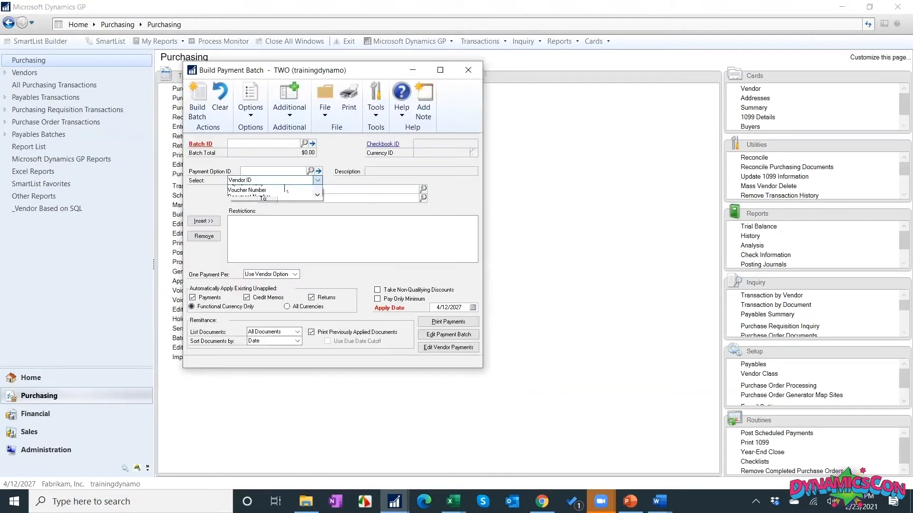
{"action": "left_click", "coordinate": [257, 203]}
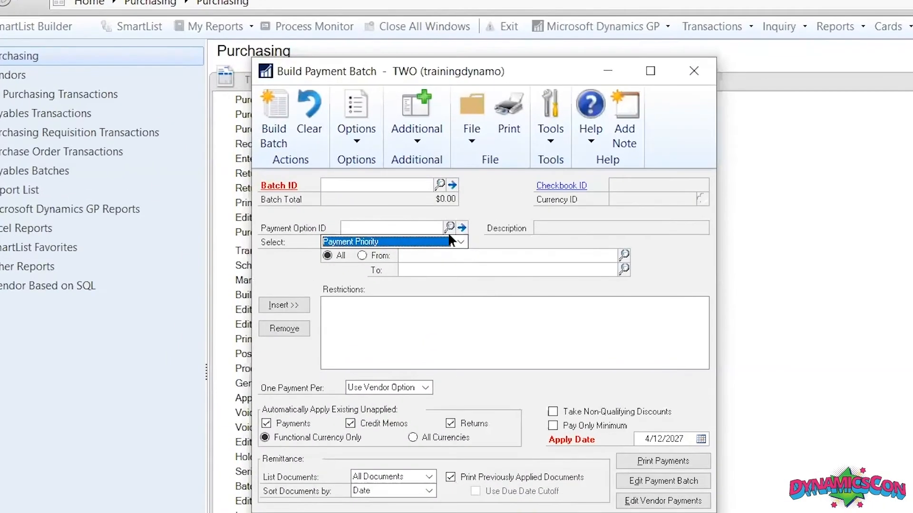
{"action": "left_click", "coordinate": [451, 240]}
{"action": "left_click", "coordinate": [523, 257]}
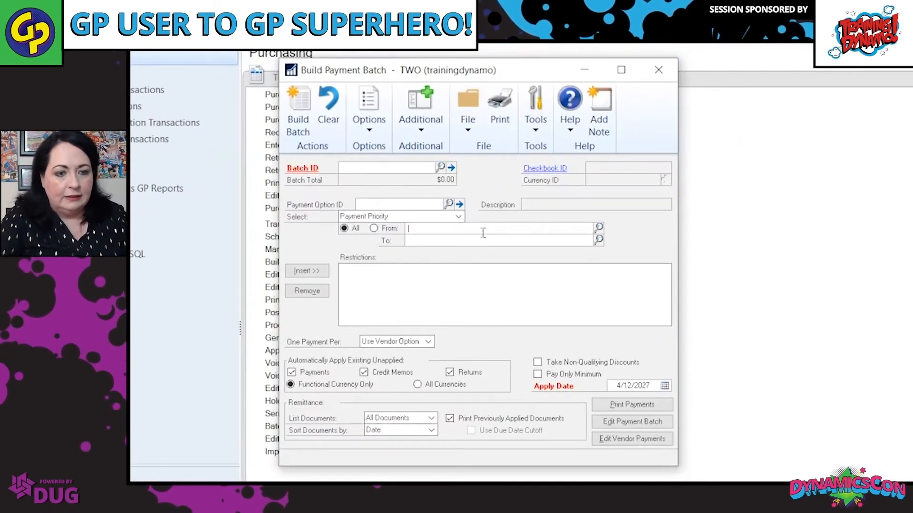
{"action": "type", "text": "EFT"}
{"action": "key", "text": "Tab"}
{"action": "left_click", "coordinate": [307, 273]}
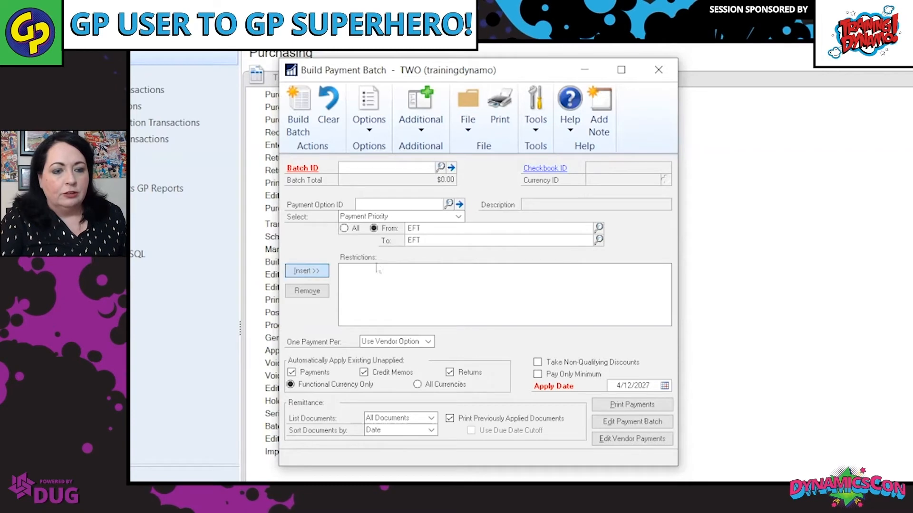
{"action": "left_click", "coordinate": [334, 112]}
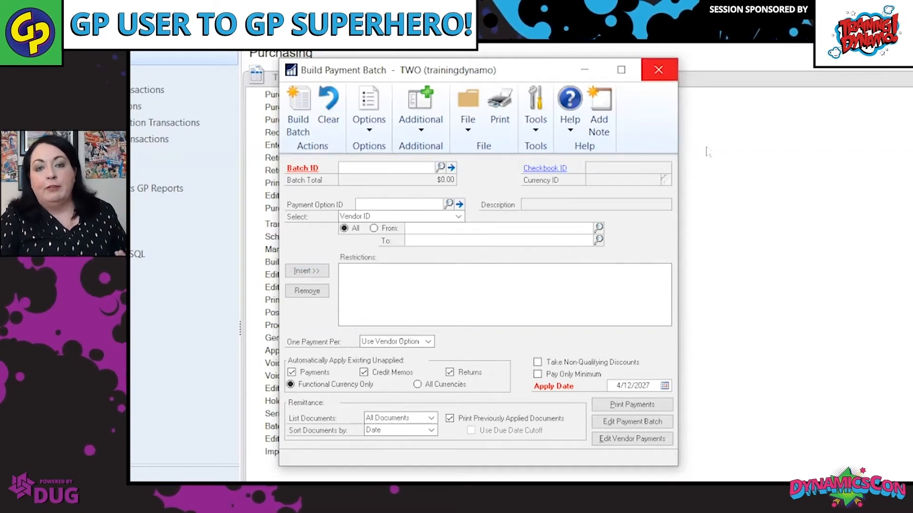
{"action": "left_click", "coordinate": [659, 69]}
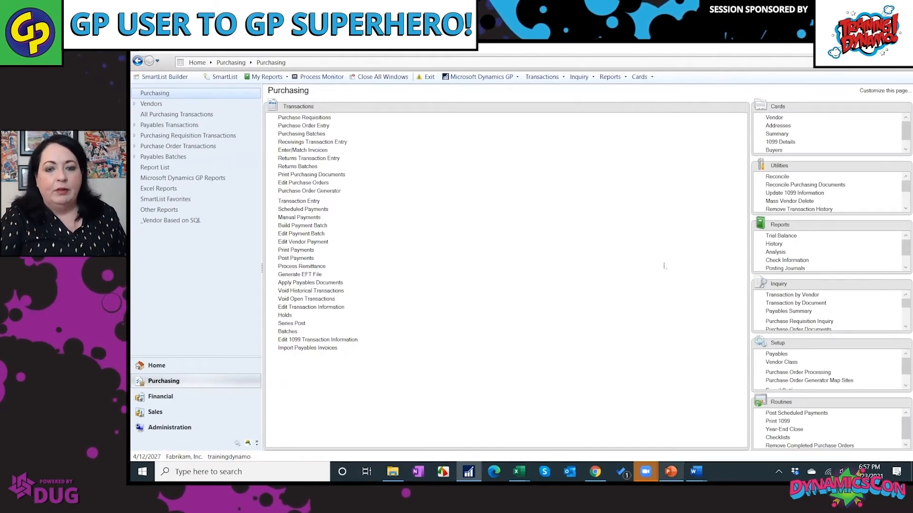
Set the payment priority of vendor class USA-US-M to EFT in Vendor Class Setup, and save it with the changes rolled down
{"action": "key", "text": "alt+Tab"}
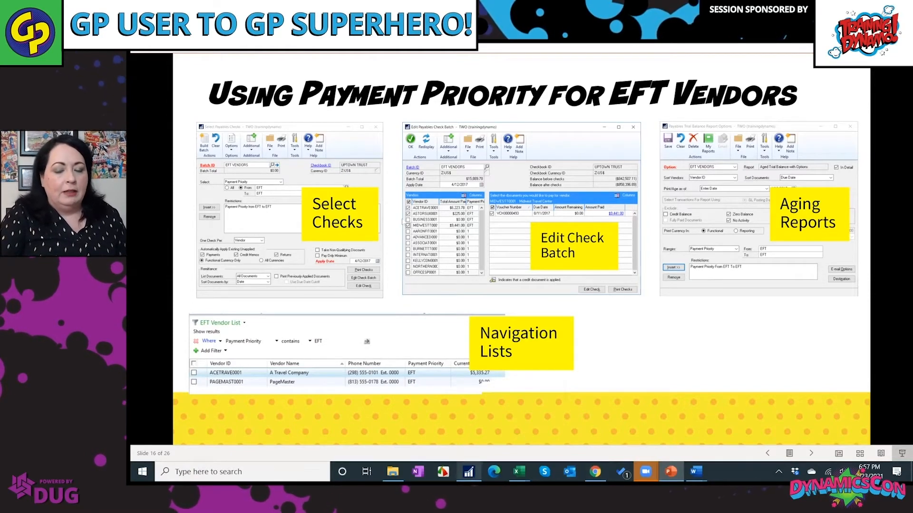
{"action": "key", "text": "alt+Tab"}
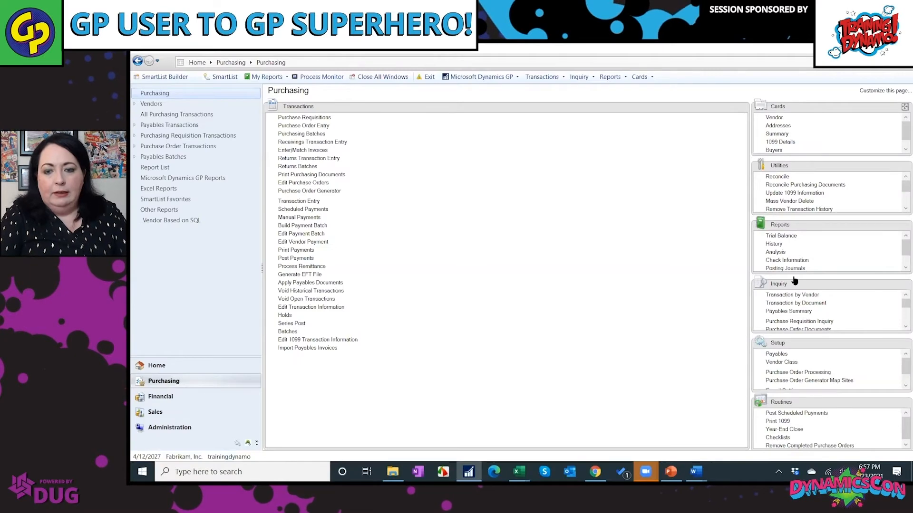
{"action": "left_click", "coordinate": [735, 347]}
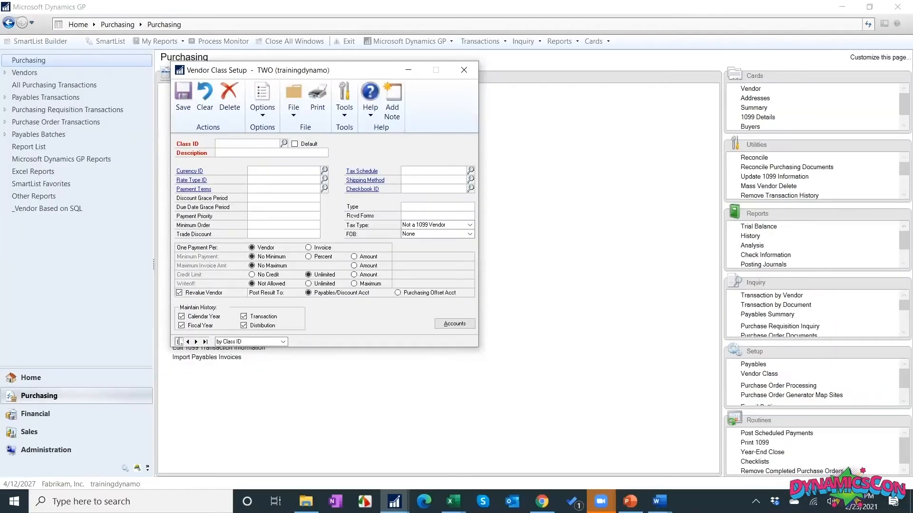
{"action": "left_click", "coordinate": [179, 341]}
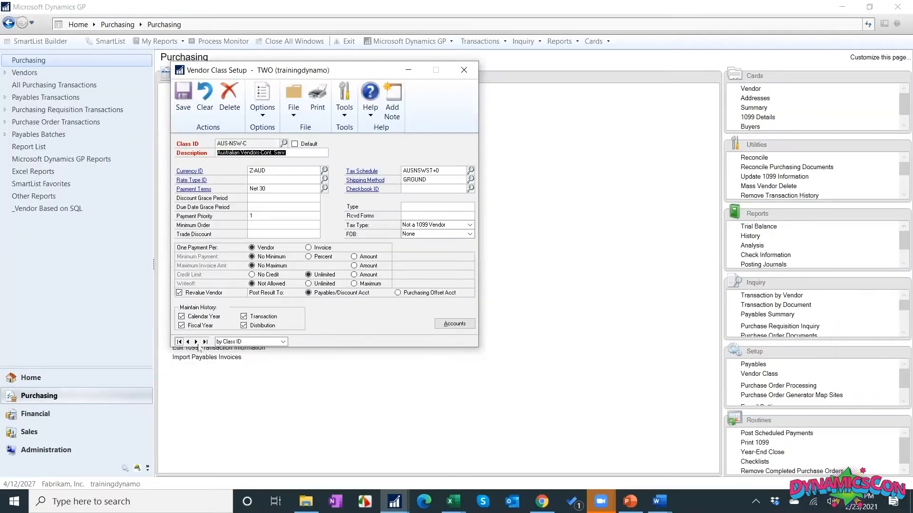
{"action": "left_click", "coordinate": [205, 342]}
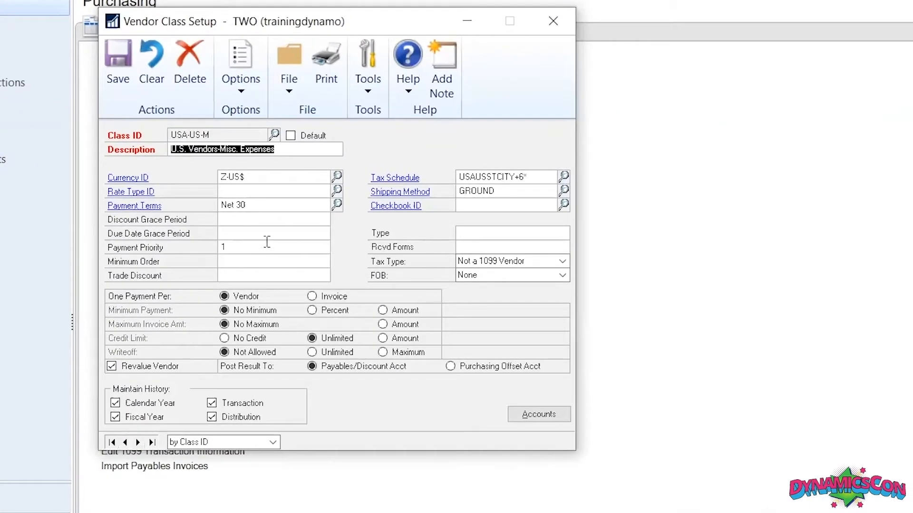
{"action": "left_click", "coordinate": [267, 242]}
{"action": "type", "text": "EFT"}
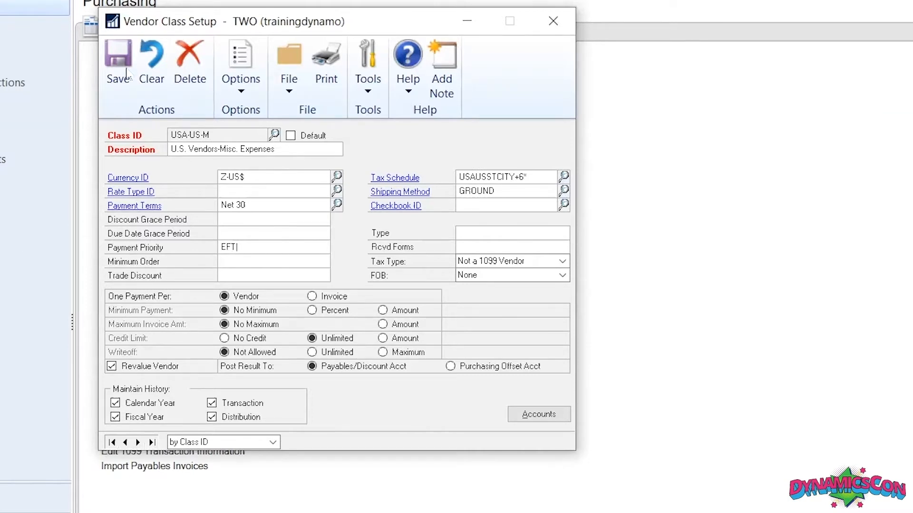
{"action": "left_click", "coordinate": [126, 73]}
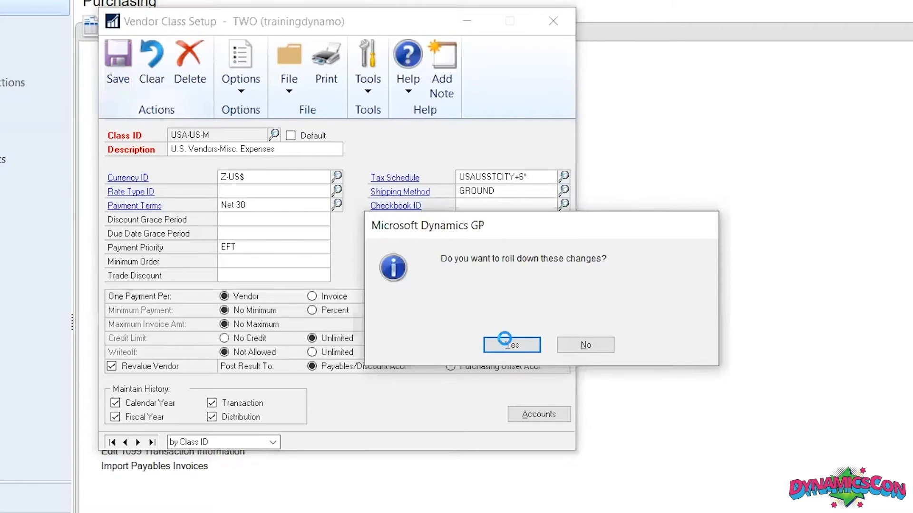
{"action": "left_click", "coordinate": [505, 339]}
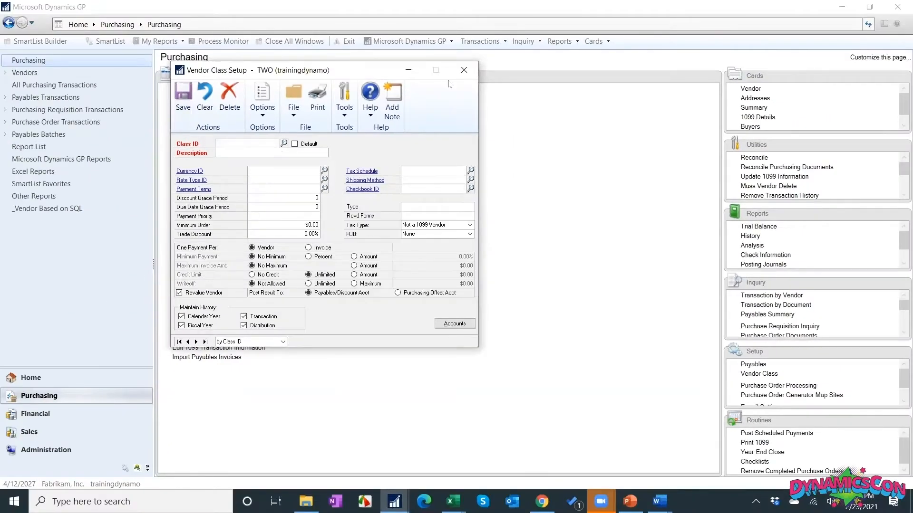
{"action": "left_click", "coordinate": [106, 124]}
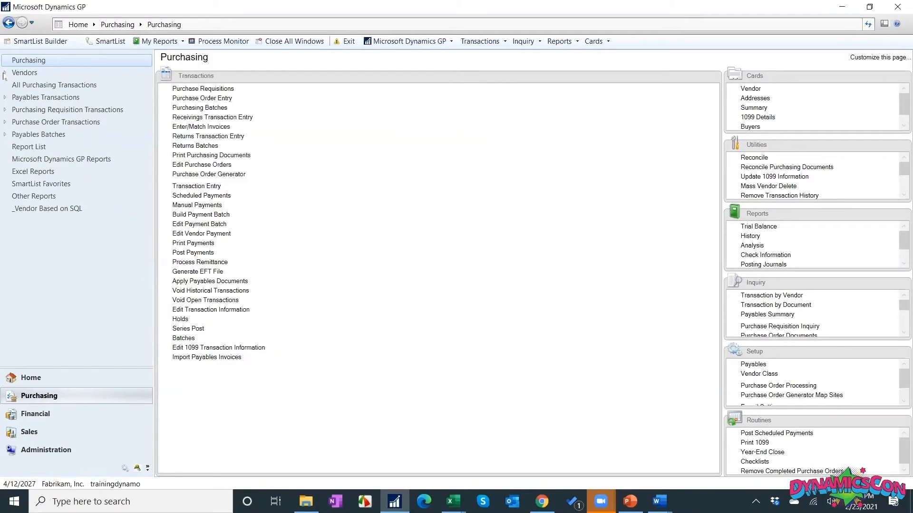
Open the Vendors navigation list and save a copy of the read-only view named EFT Vendors
{"action": "left_click", "coordinate": [14, 74]}
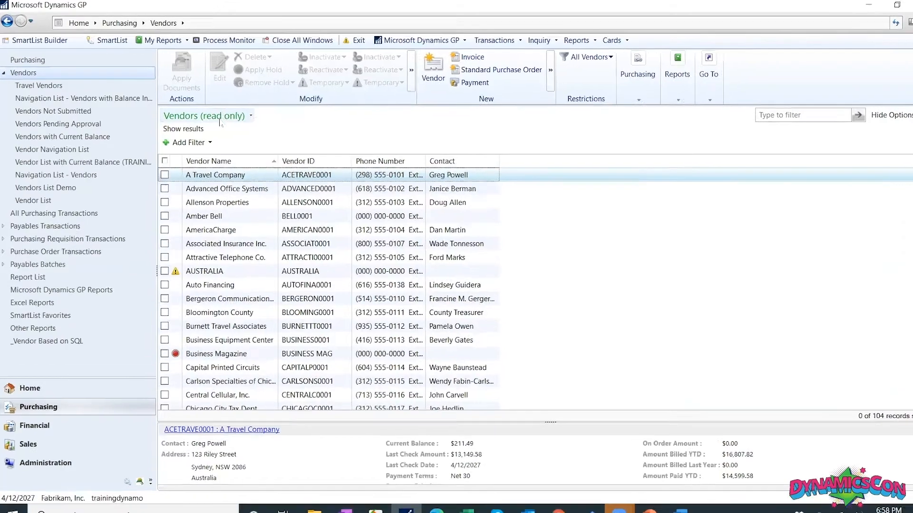
{"action": "left_click", "coordinate": [215, 117]}
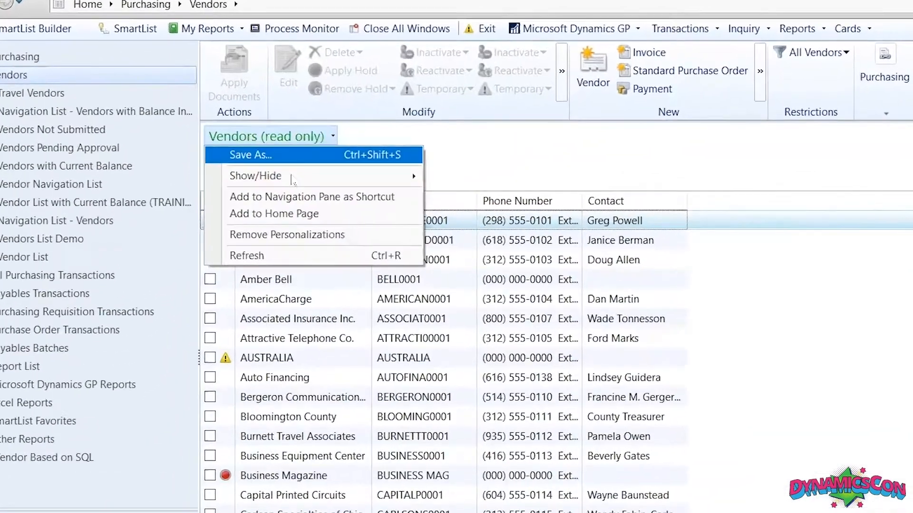
{"action": "left_click", "coordinate": [305, 152]}
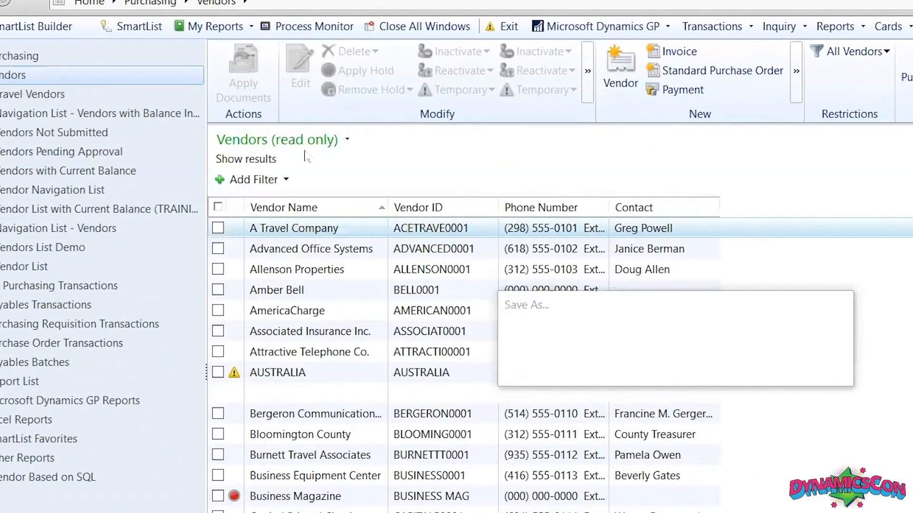
{"action": "type", "text": "e"}
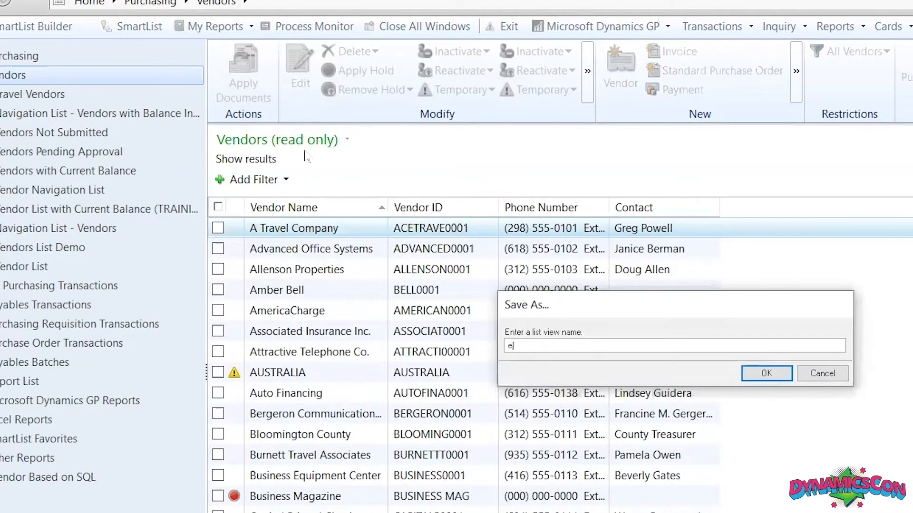
{"action": "key", "text": "BackSpace"}
{"action": "type", "text": "EFT Vendors"}
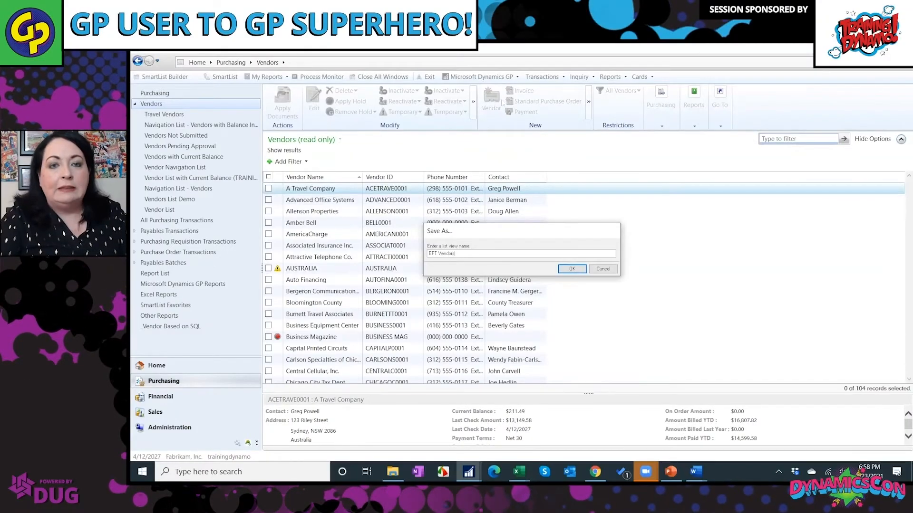
{"action": "left_click", "coordinate": [574, 268]}
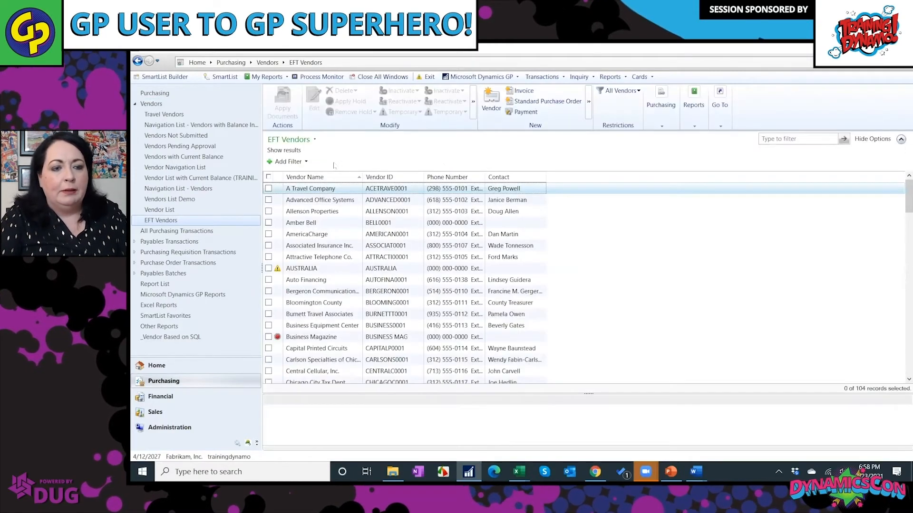
Customize the EFT Vendors view's columns, hiding Phone Number and Contact and showing Payment Priority and Current Balance
{"action": "left_click", "coordinate": [290, 139]}
{"action": "left_click", "coordinate": [293, 239]}
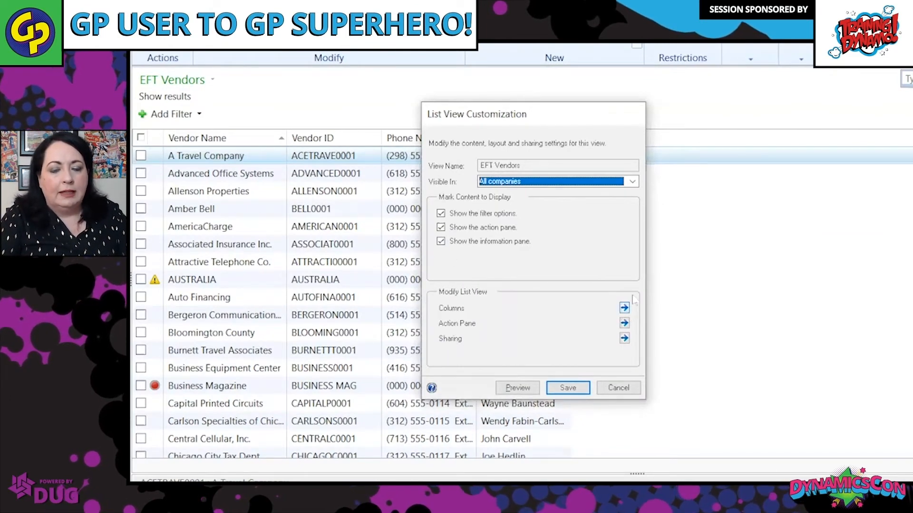
{"action": "left_click", "coordinate": [624, 308]}
{"action": "left_click", "coordinate": [447, 278]}
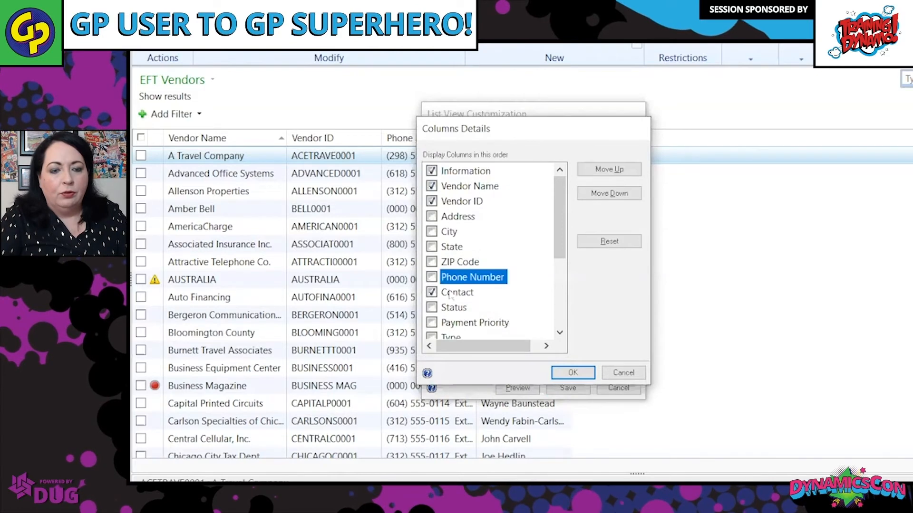
{"action": "left_click", "coordinate": [451, 292]}
{"action": "left_click", "coordinate": [431, 292]}
{"action": "scroll", "coordinate": [433, 282], "scroll_direction": "down", "scroll_amount": 1}
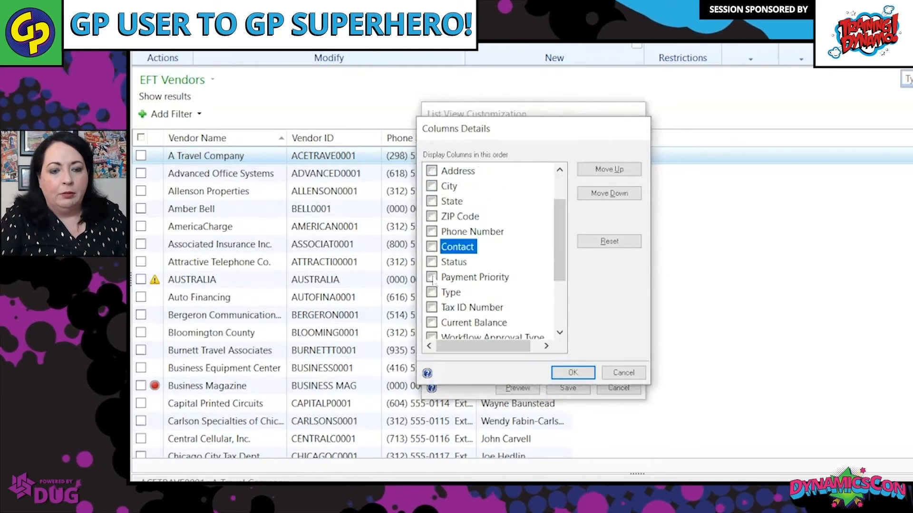
{"action": "left_click", "coordinate": [431, 277]}
{"action": "left_click", "coordinate": [432, 307]}
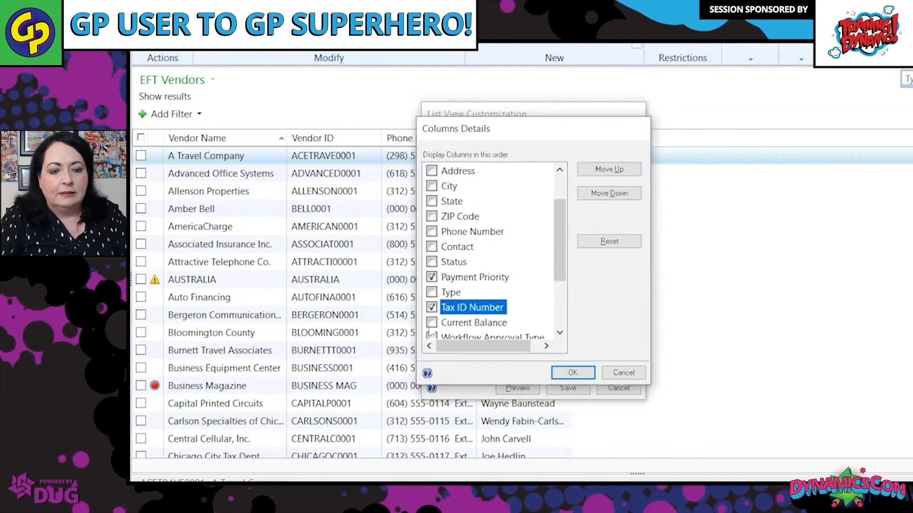
{"action": "left_click", "coordinate": [432, 307]}
{"action": "left_click", "coordinate": [431, 323]}
{"action": "left_click", "coordinate": [584, 376]}
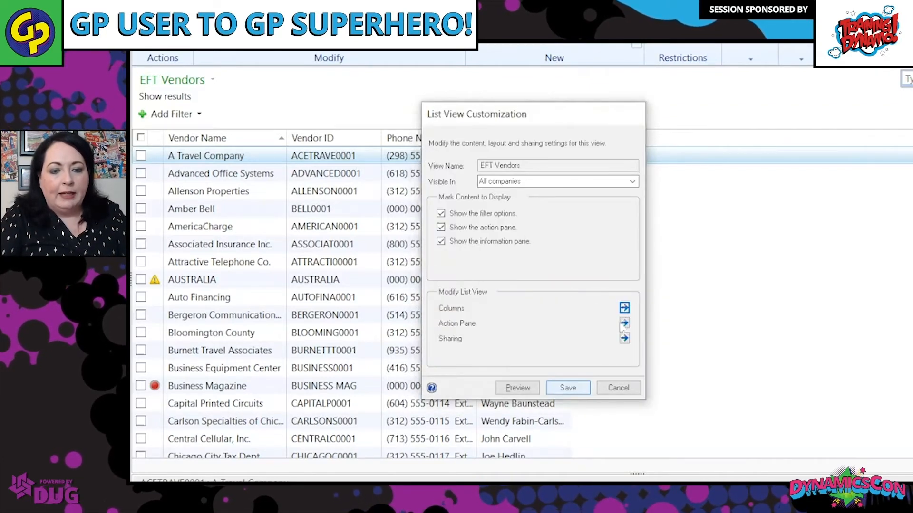
Remove the Delete action and all Inactivate, Reactivate and Temporary actions from the action pane's Modify group
{"action": "left_click", "coordinate": [624, 324]}
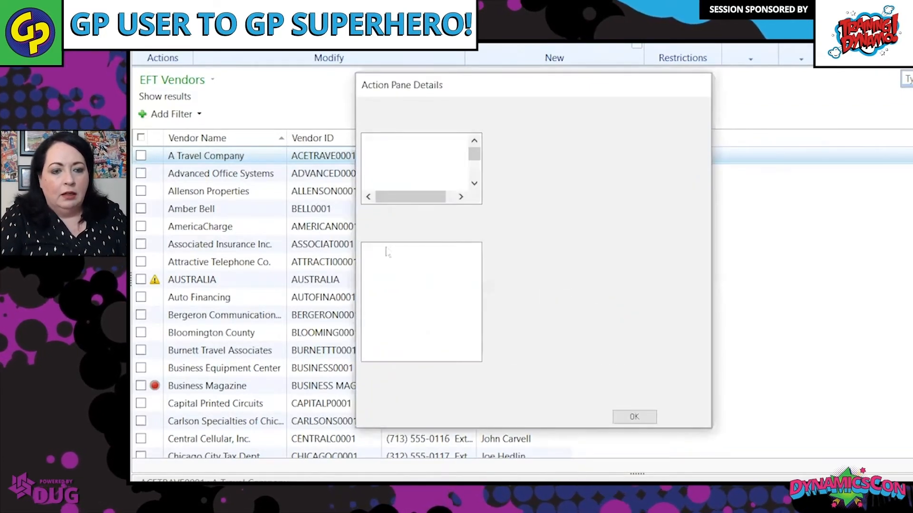
{"action": "left_click", "coordinate": [384, 171]}
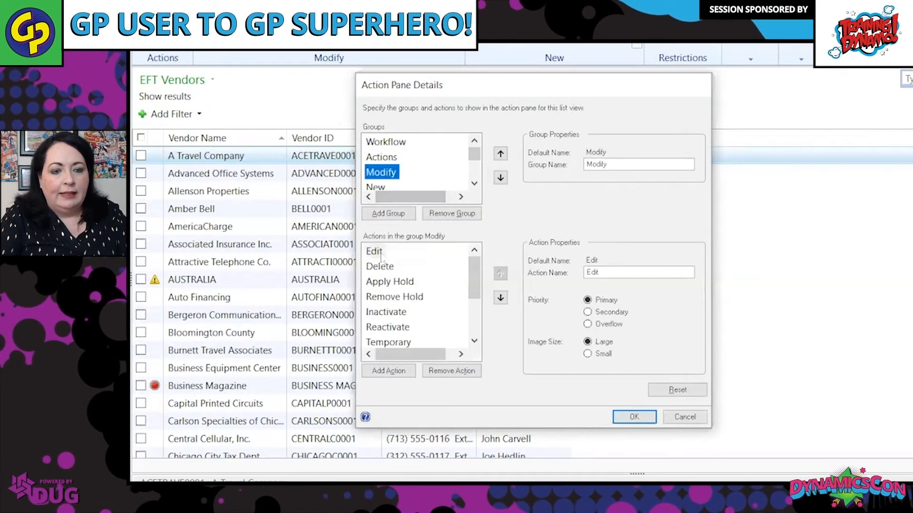
{"action": "left_click", "coordinate": [376, 268]}
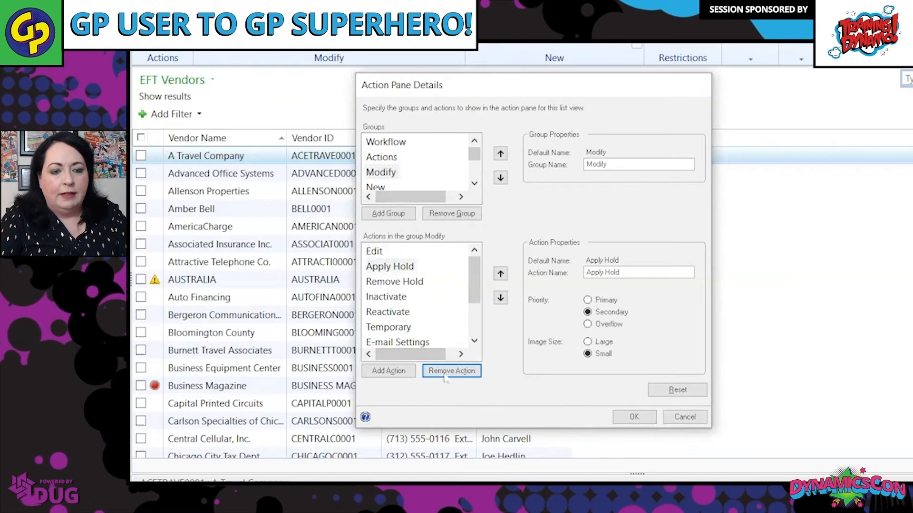
{"action": "left_click", "coordinate": [386, 297]}
{"action": "left_click", "coordinate": [476, 375]}
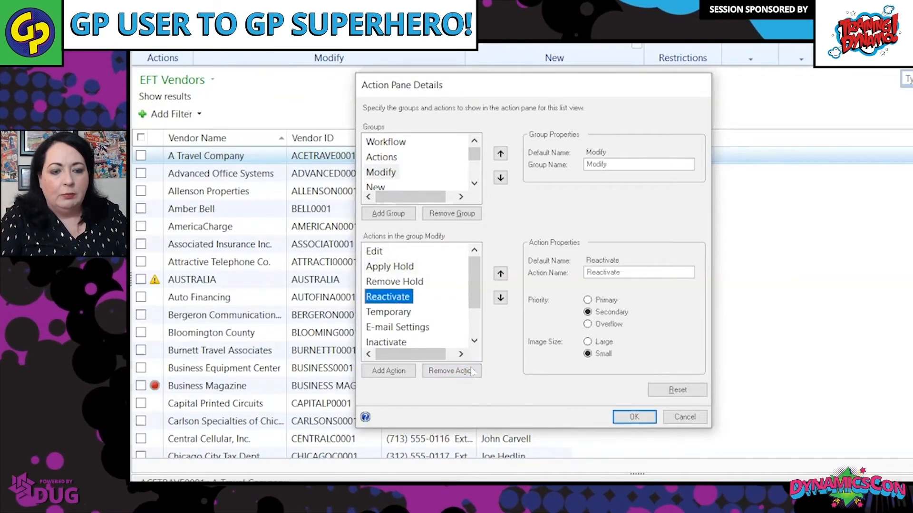
{"action": "left_click", "coordinate": [475, 370]}
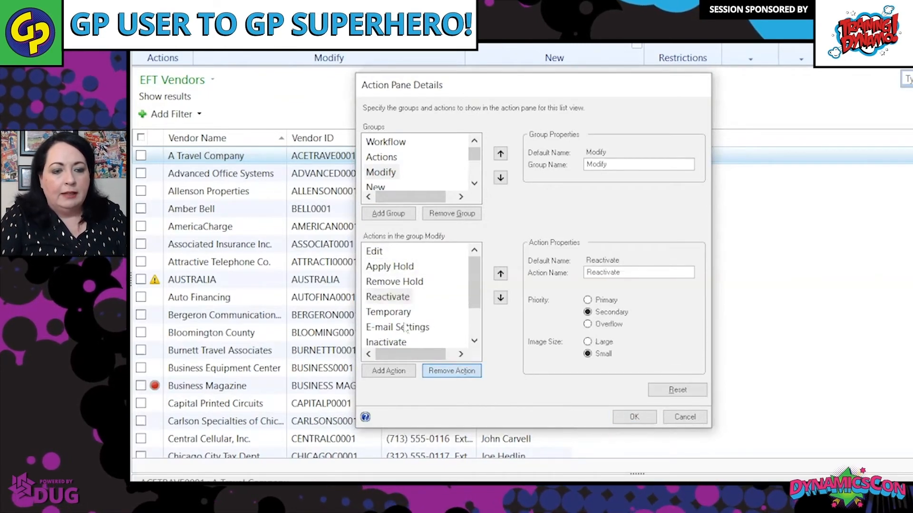
{"action": "left_click", "coordinate": [464, 372]}
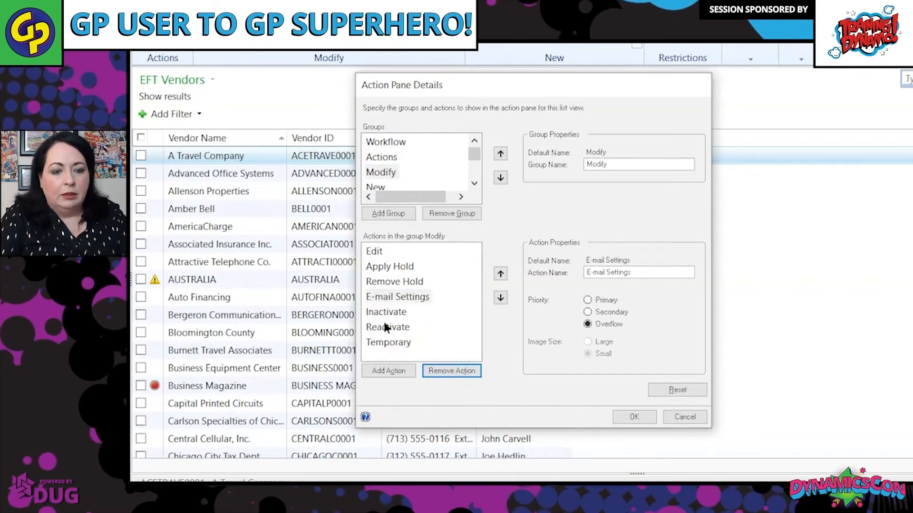
{"action": "left_click", "coordinate": [401, 327]}
{"action": "left_click", "coordinate": [469, 327]}
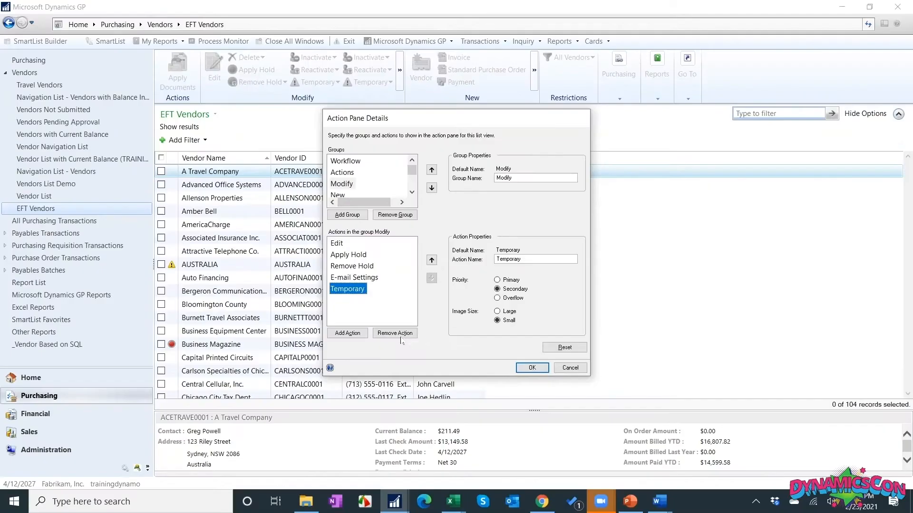
{"action": "left_click", "coordinate": [394, 333]}
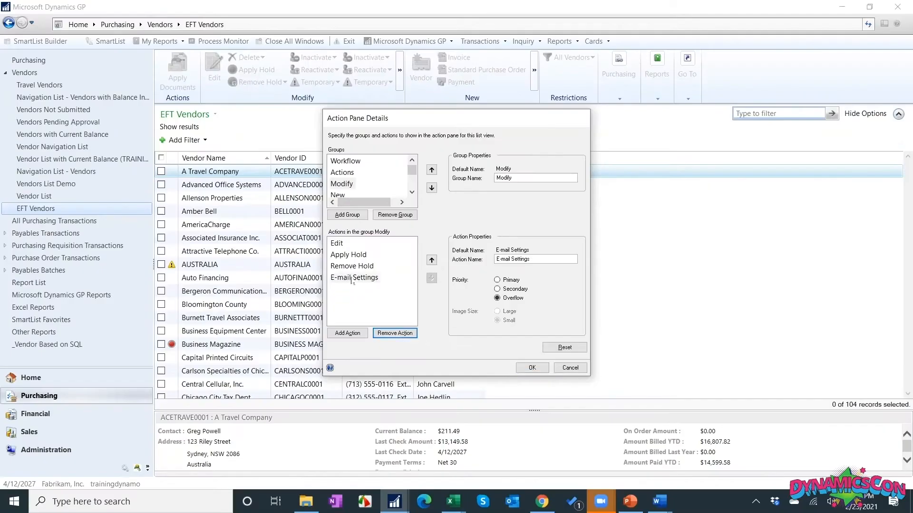
Give the E-mail Settings action Primary priority and a Large image, and save the list view customization
{"action": "left_click", "coordinate": [498, 279]}
{"action": "left_click", "coordinate": [498, 311]}
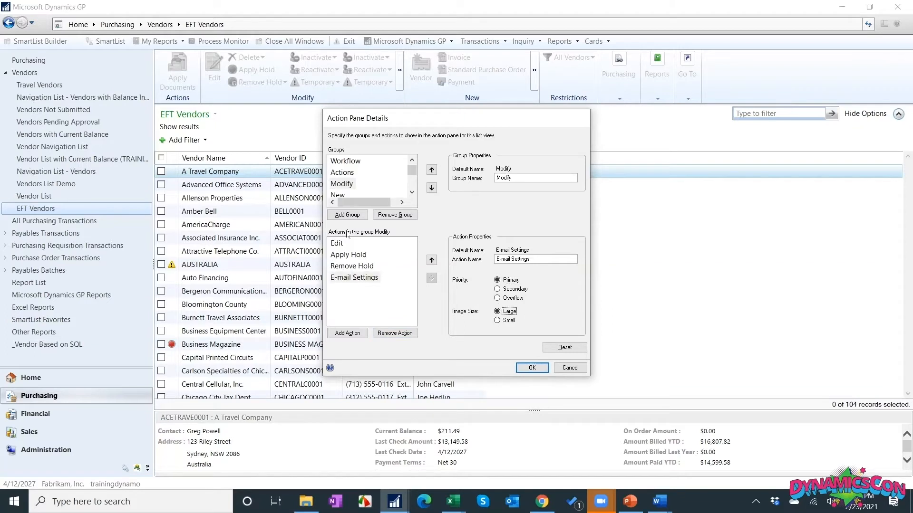
{"action": "left_click", "coordinate": [537, 366]}
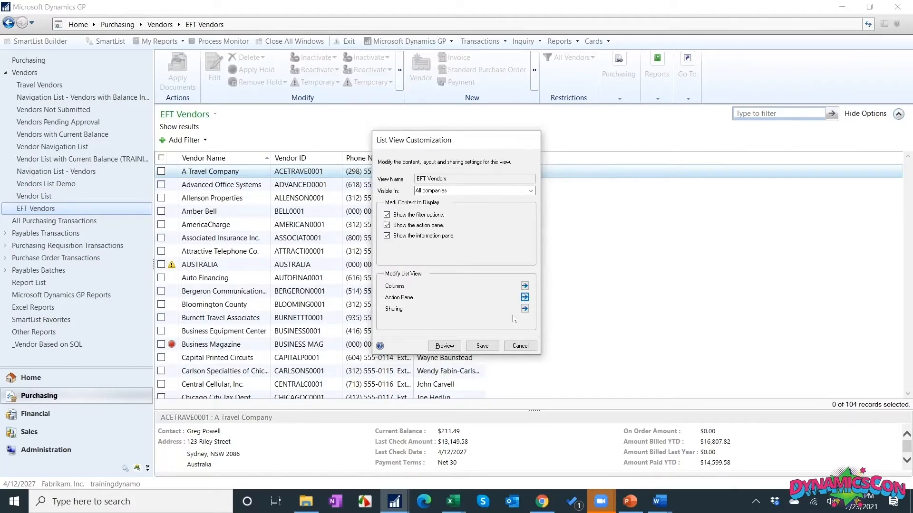
{"action": "left_click", "coordinate": [473, 343]}
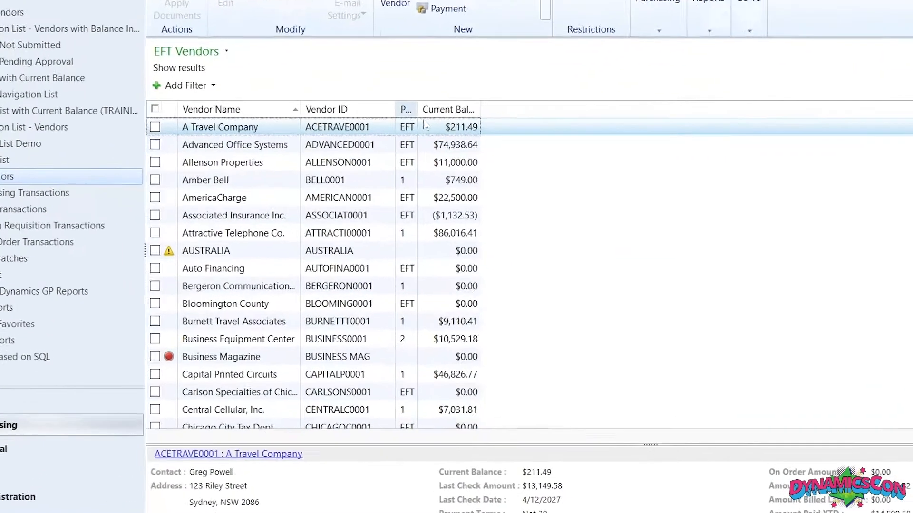
Widen the Payment Priority column and filter the vendor list to Payment Priority is EFT
{"action": "left_click_drag", "start_coordinate": [358, 158], "coordinate": [395, 158]}
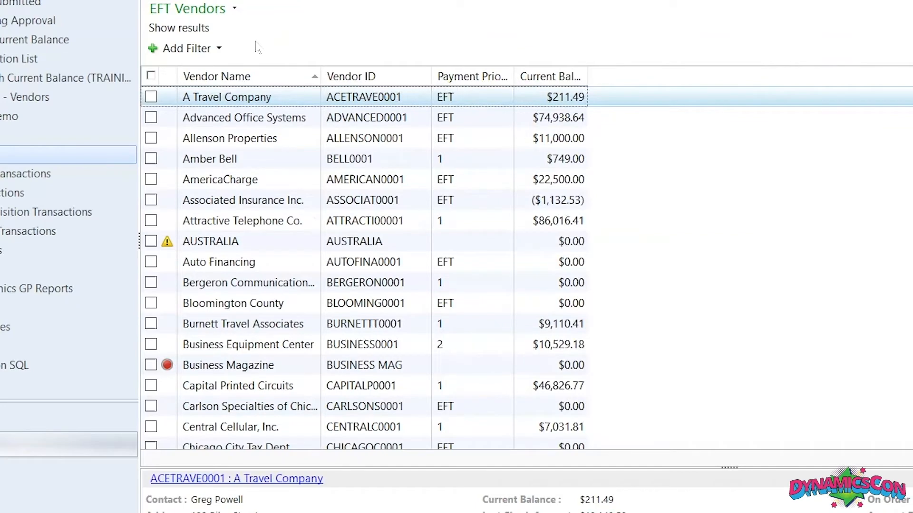
{"action": "left_click", "coordinate": [190, 49]}
{"action": "left_click", "coordinate": [285, 49]}
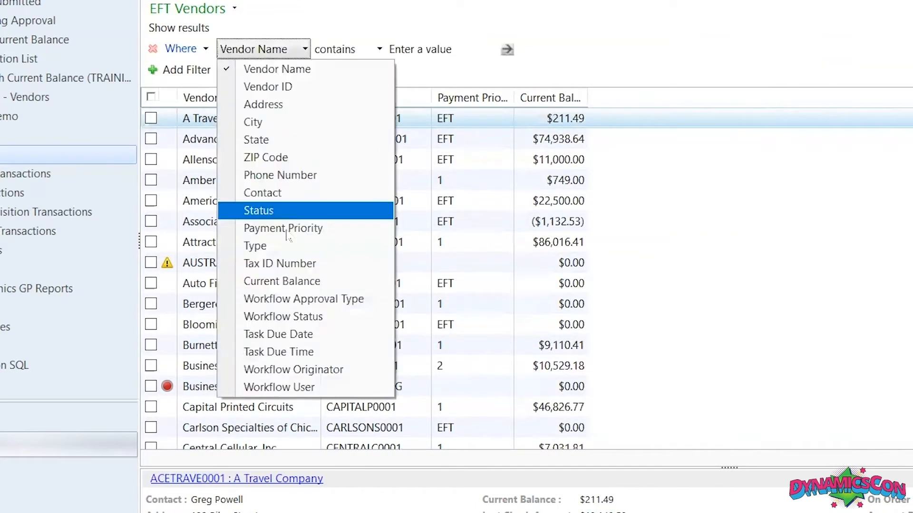
{"action": "left_click", "coordinate": [287, 229]}
{"action": "left_click", "coordinate": [402, 50]}
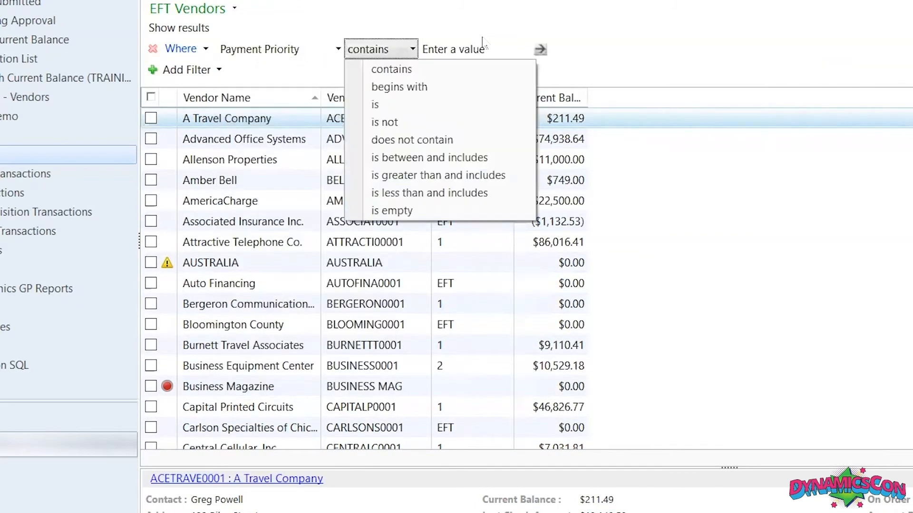
{"action": "left_click", "coordinate": [404, 69]}
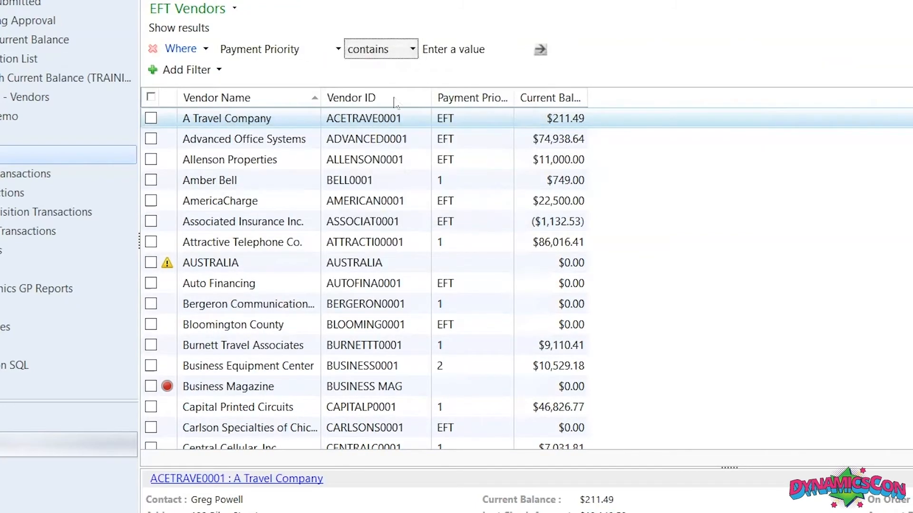
{"action": "left_click", "coordinate": [457, 51]}
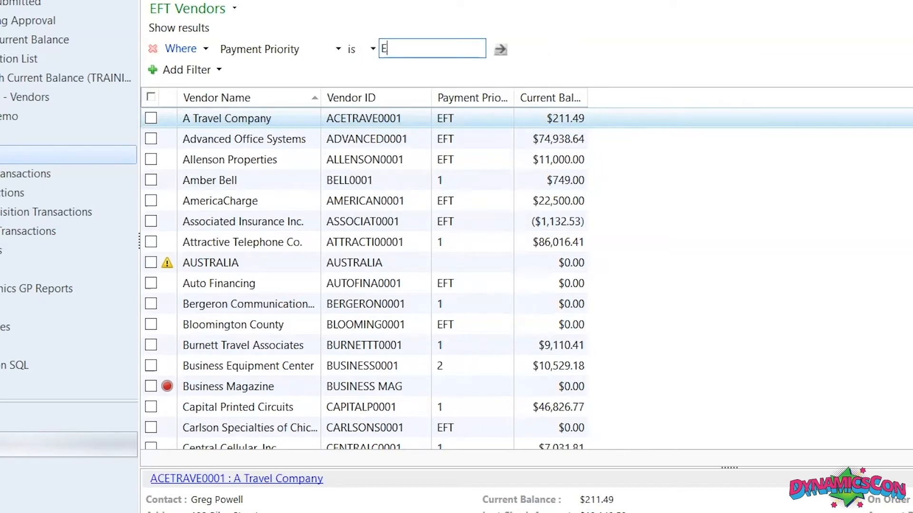
{"action": "left_click", "coordinate": [497, 49]}
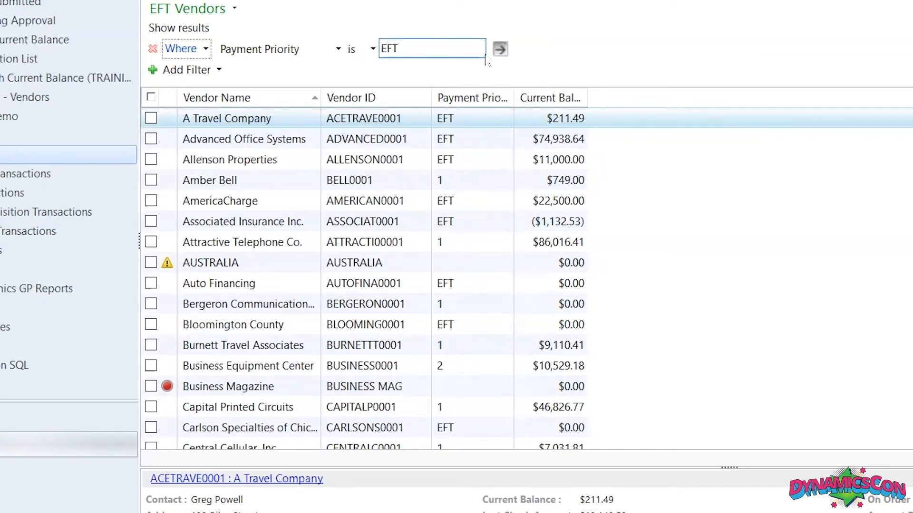
Add a second filter for Current Balance is not 0, and save the EFT Vendors view
{"action": "left_click", "coordinate": [204, 72]}
{"action": "left_click", "coordinate": [280, 70]}
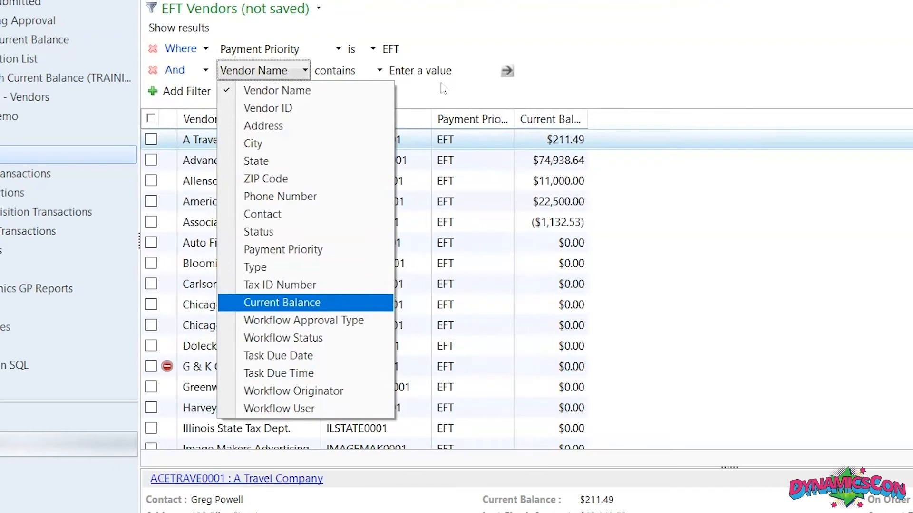
{"action": "left_click", "coordinate": [282, 303]}
{"action": "left_click", "coordinate": [374, 70]}
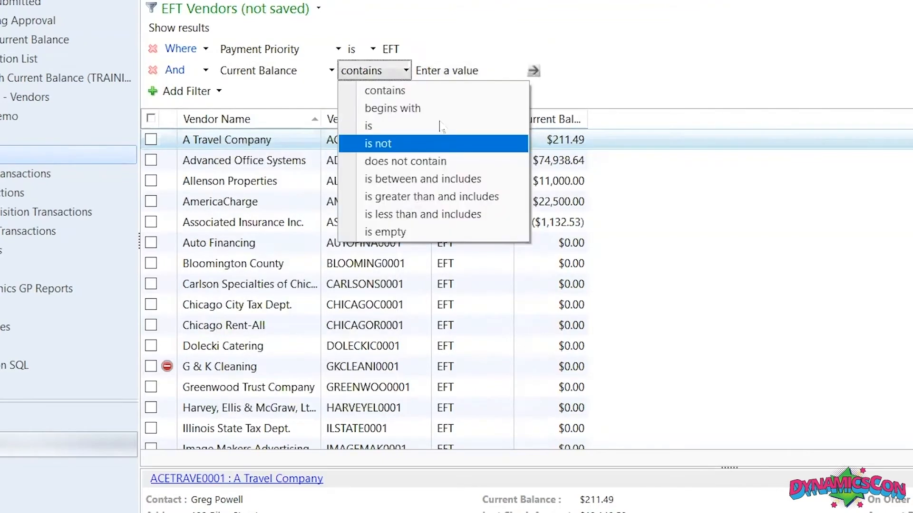
{"action": "key", "text": "Return"}
{"action": "left_click", "coordinate": [464, 71]}
{"action": "type", "text": "0"}
{"action": "left_click", "coordinate": [508, 49]}
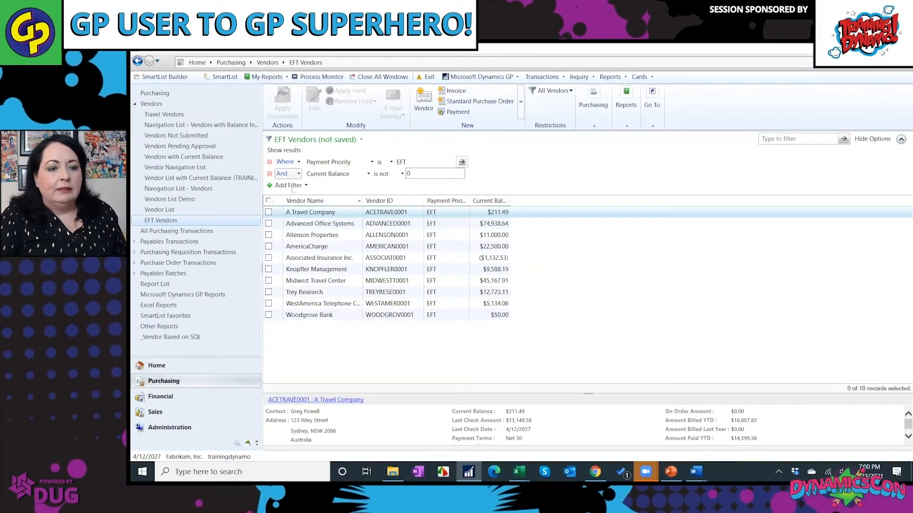
{"action": "left_click", "coordinate": [315, 139]}
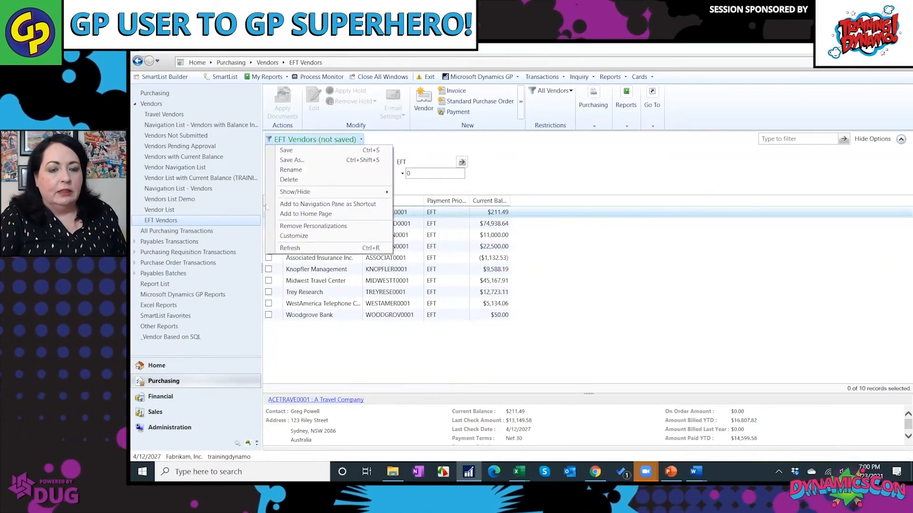
{"action": "left_click", "coordinate": [315, 151]}
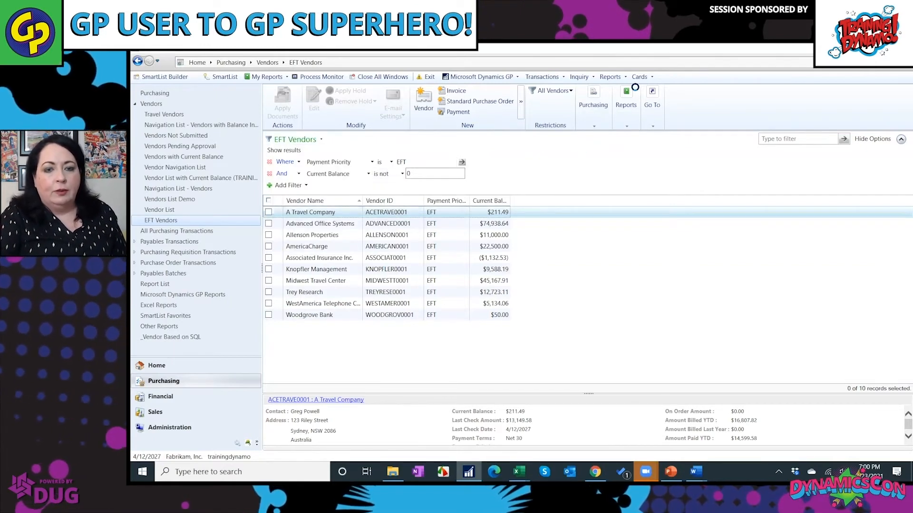
Select all listed vendors and apply mass e-mail settings enabling Vendor Remittance with the REMITTANCE message in PDF format
{"action": "left_click", "coordinate": [712, 110]}
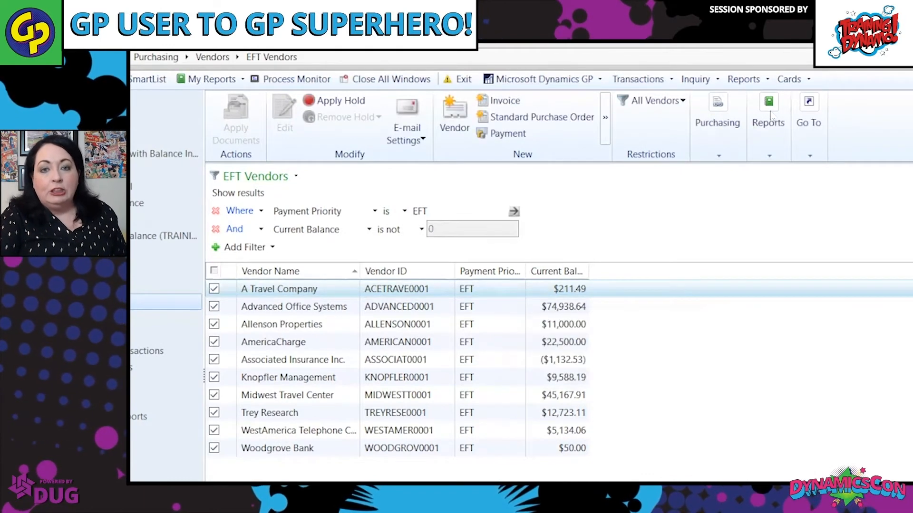
{"action": "left_click", "coordinate": [771, 141]}
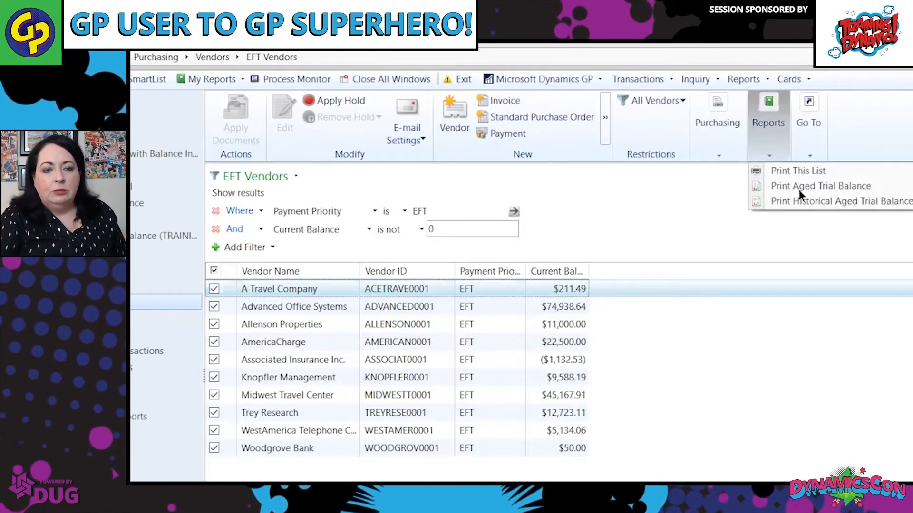
{"action": "left_click", "coordinate": [414, 124]}
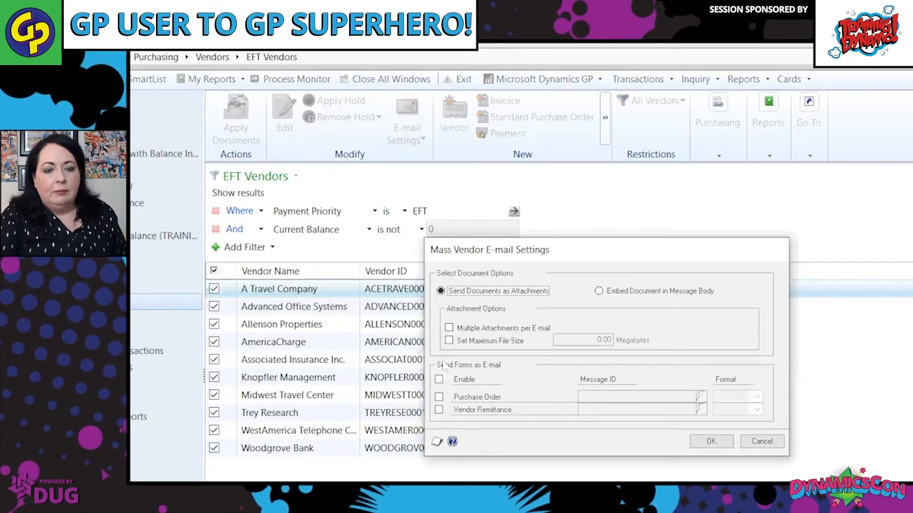
{"action": "left_click", "coordinate": [439, 411]}
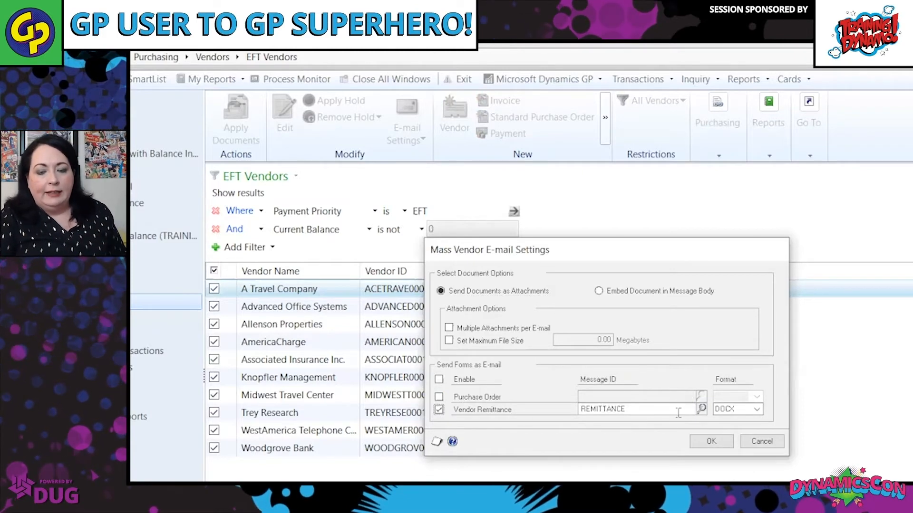
{"action": "left_click", "coordinate": [744, 409]}
{"action": "left_click", "coordinate": [727, 438]}
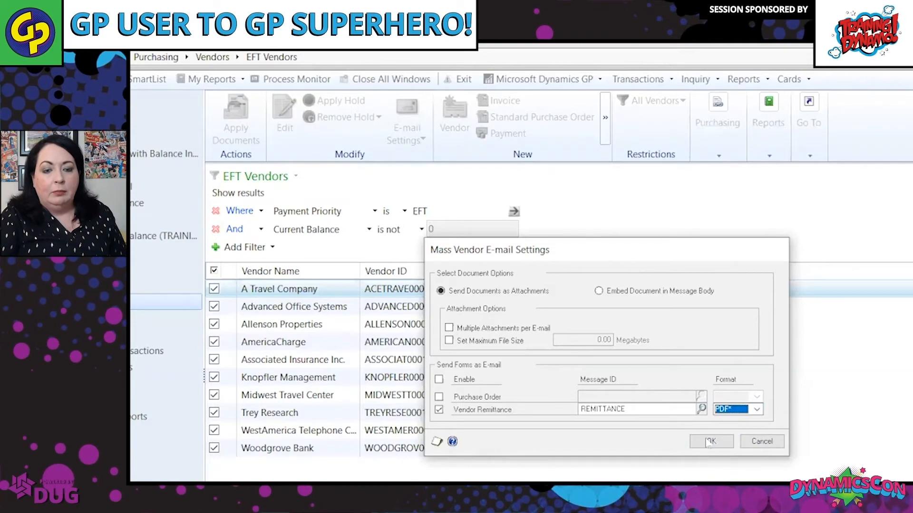
{"action": "left_click", "coordinate": [711, 441]}
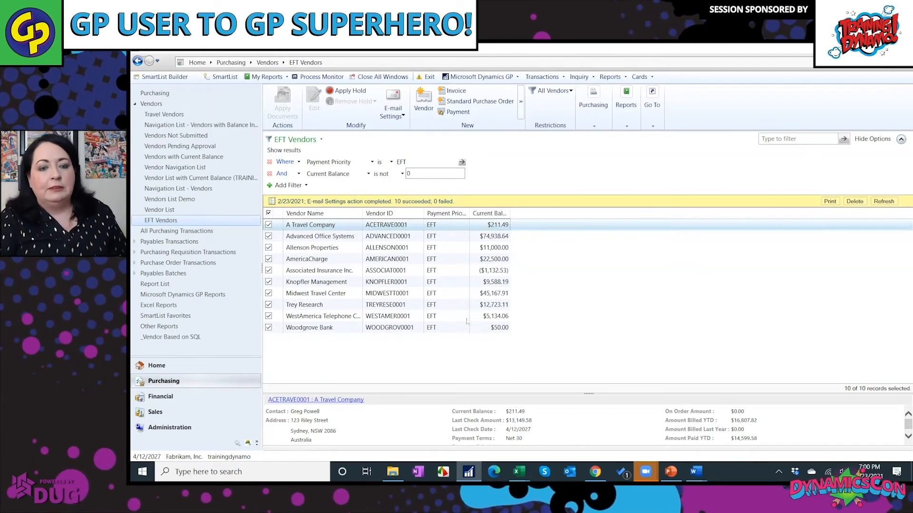
Apply a hold to all selected vendors and delete that action's status message
{"action": "left_click", "coordinate": [366, 95]}
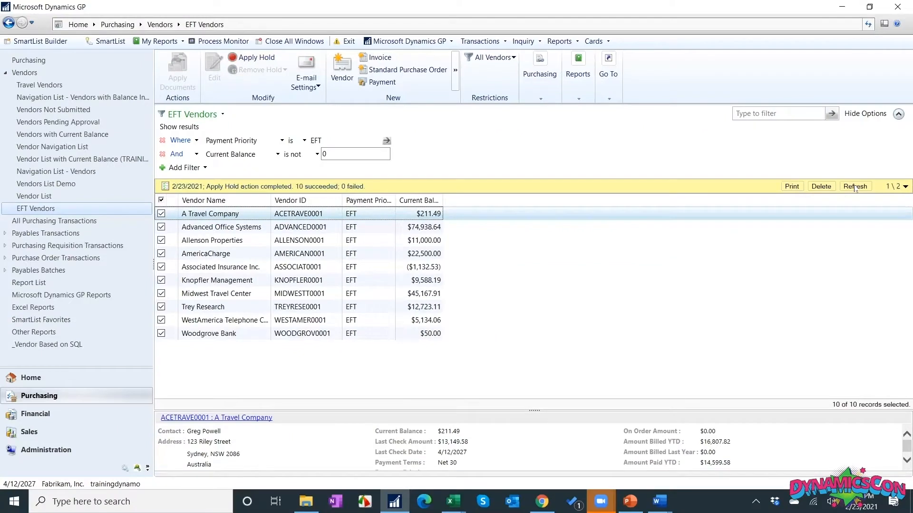
{"action": "left_click", "coordinate": [821, 190]}
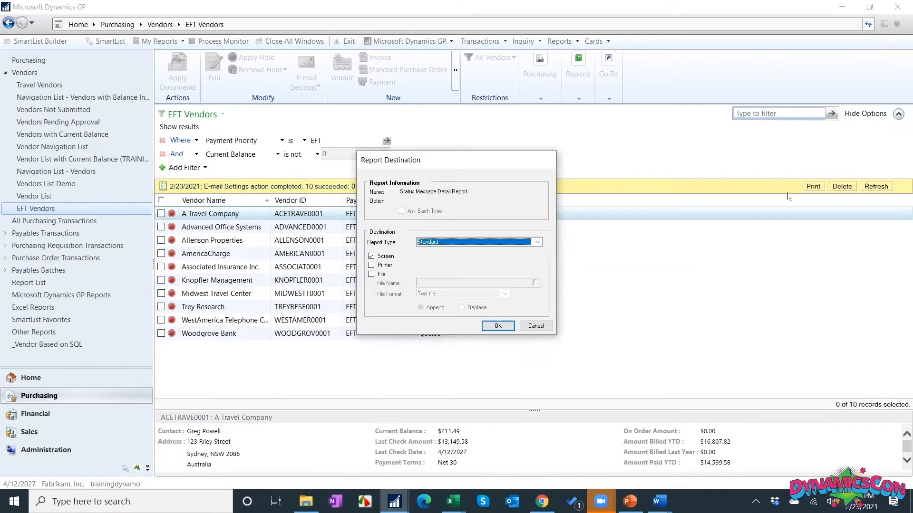
Delete the E-mail Settings action's status message from the EFT Vendors list and switch to the PowerPoint presentation
{"action": "left_click", "coordinate": [841, 190]}
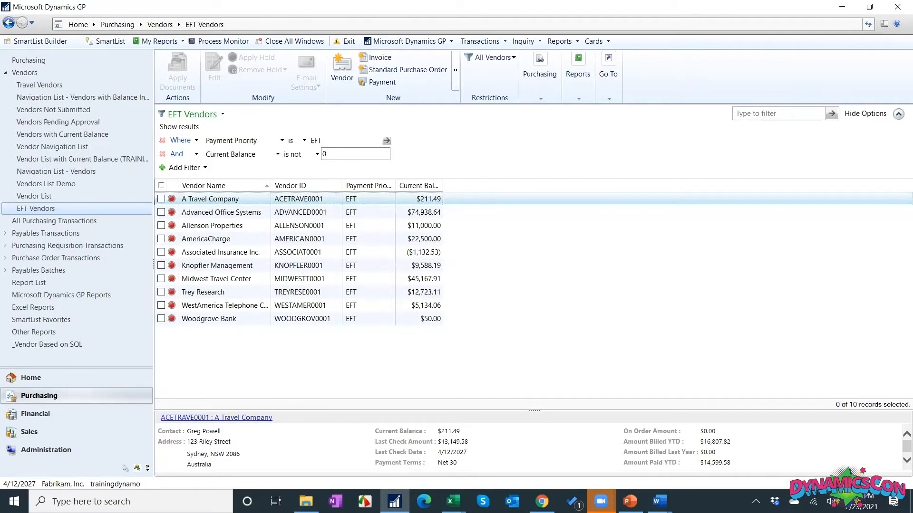
{"action": "left_click", "coordinate": [639, 499]}
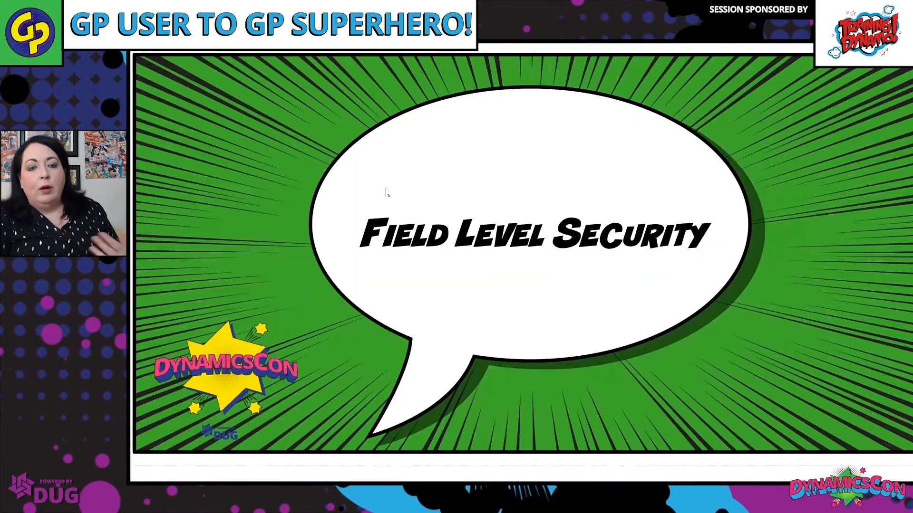
{"action": "left_click", "coordinate": [378, 186]}
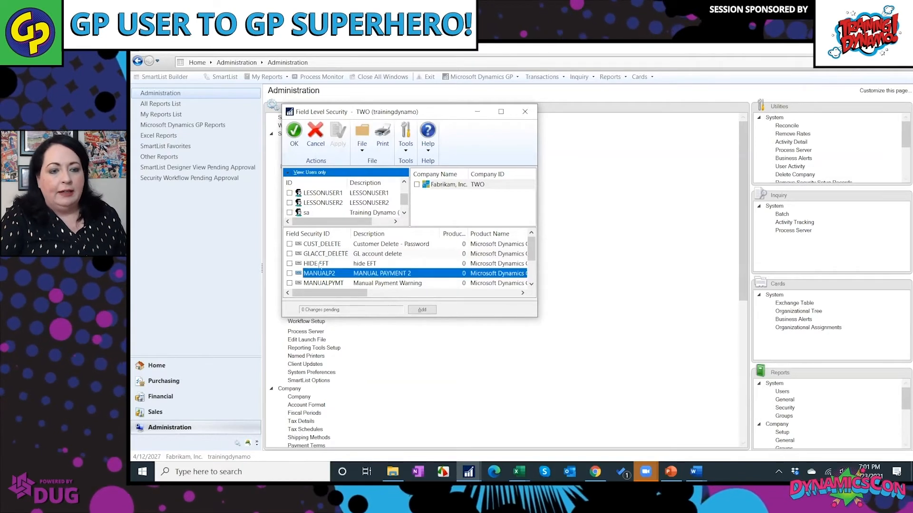
Add a new field security record with the ID AB_EFT and the description EFT HIDE
{"action": "left_click", "coordinate": [317, 264]}
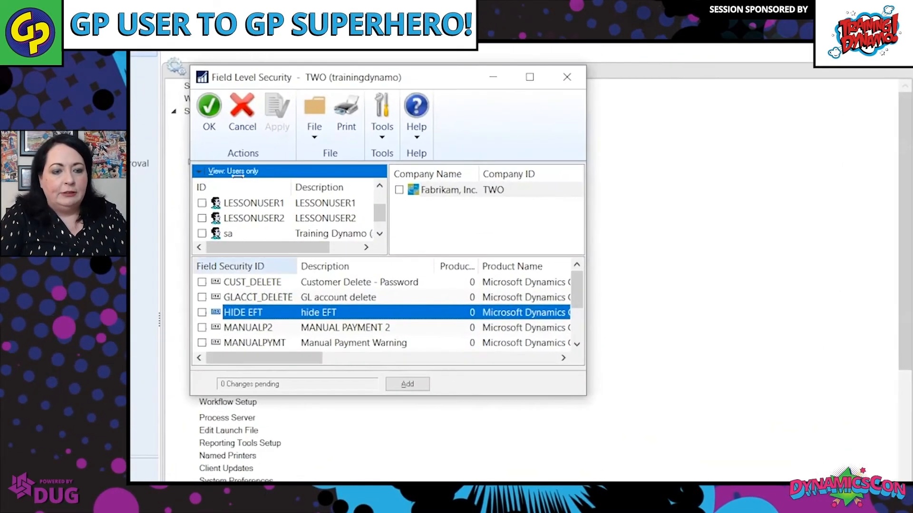
{"action": "left_click", "coordinate": [407, 384]}
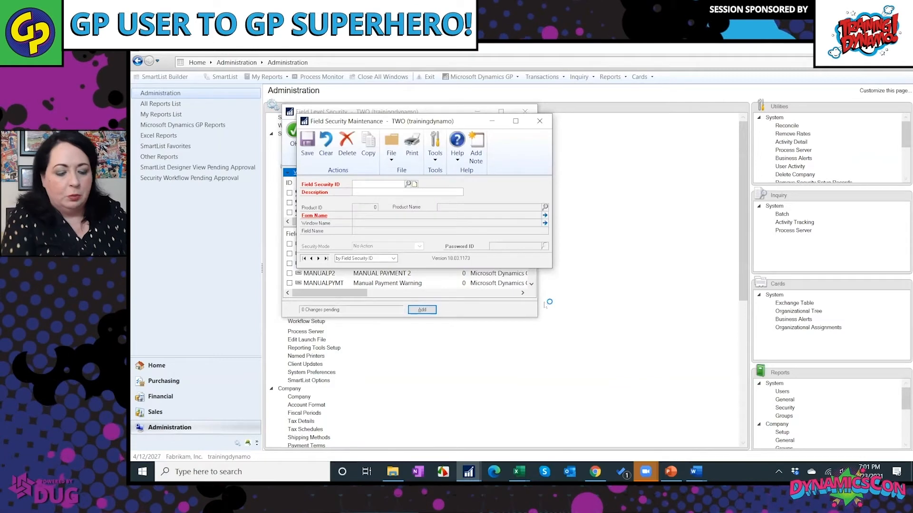
{"action": "type", "text": "E"}
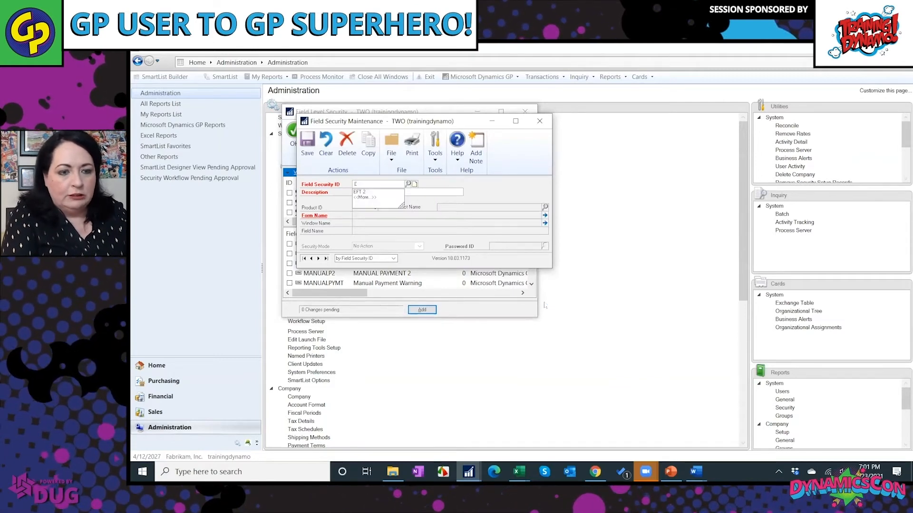
{"action": "key", "text": "BackSpace"}
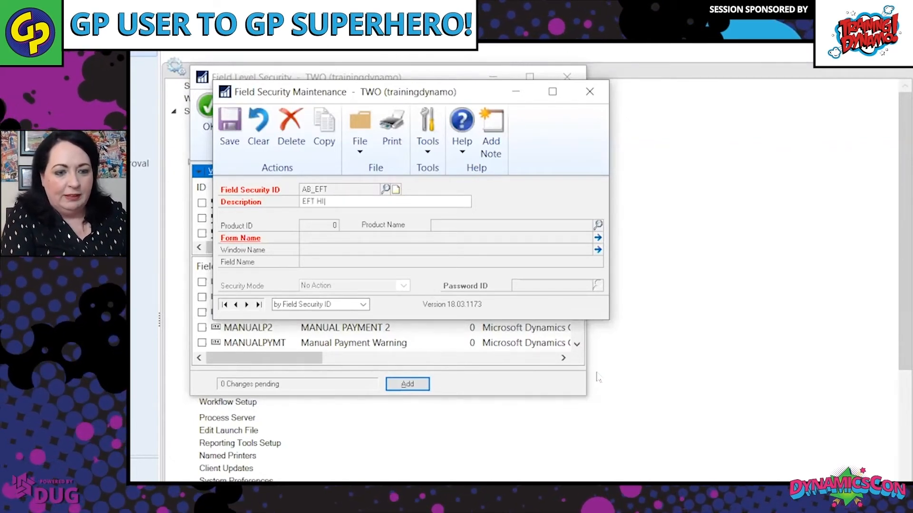
{"action": "type", "text": "E"}
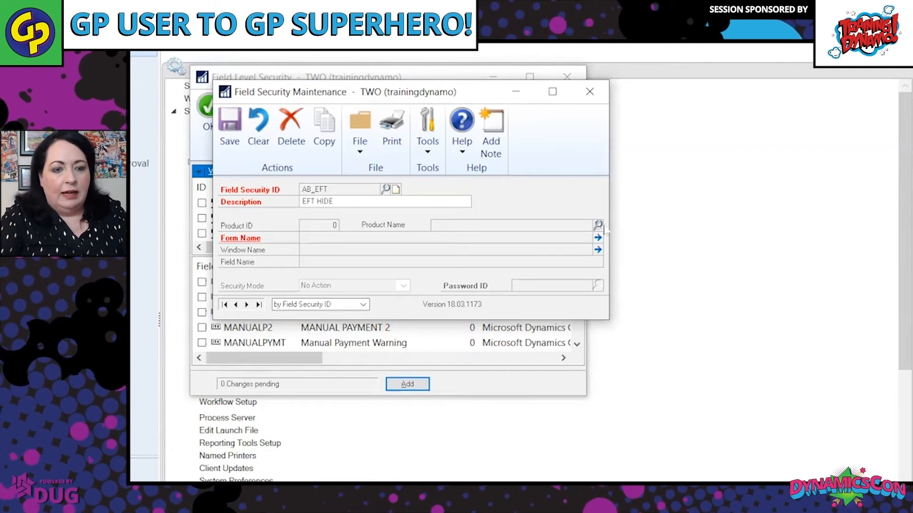
Look up the secured resource and open the Vendor Address Maintenance form among the Microsoft Dynamics GP Purchasing forms
{"action": "left_click", "coordinate": [597, 225]}
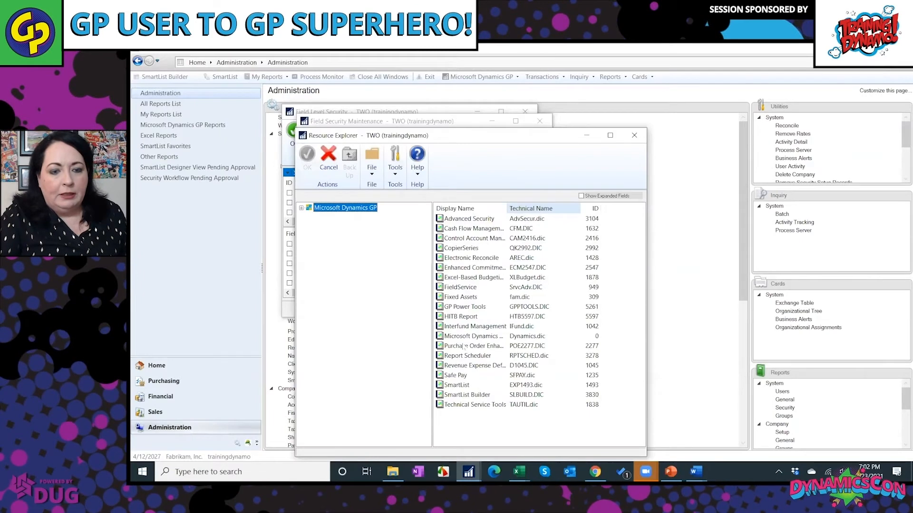
{"action": "left_click", "coordinate": [465, 336]}
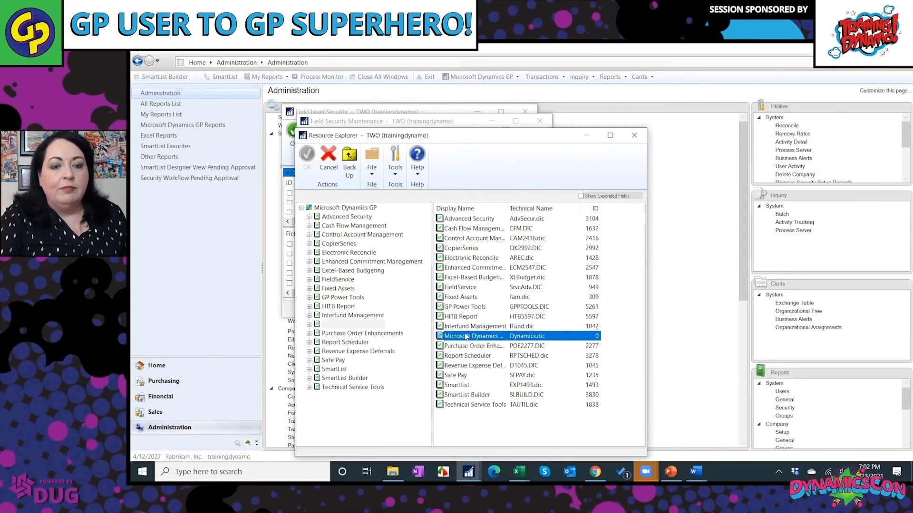
{"action": "left_click", "coordinate": [468, 281]}
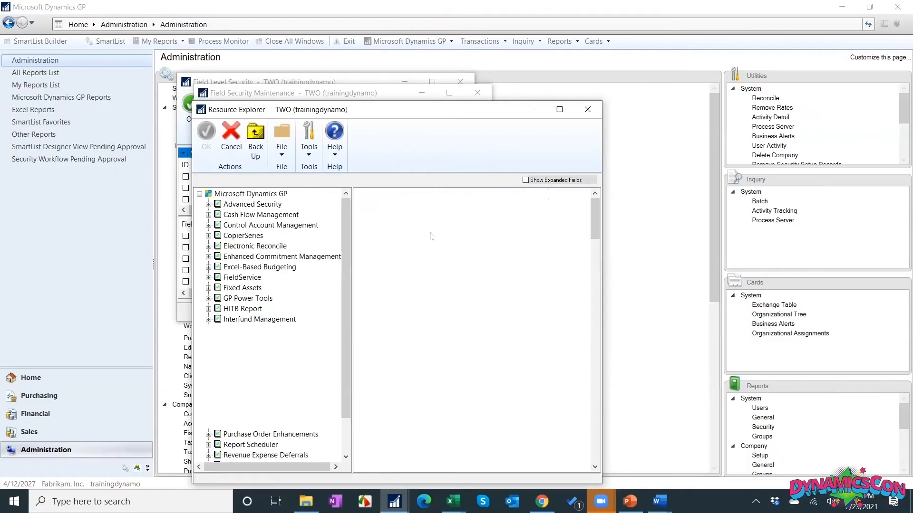
{"action": "left_click", "coordinate": [491, 276]}
{"action": "scroll", "coordinate": [484, 277], "scroll_direction": "down", "scroll_amount": 1}
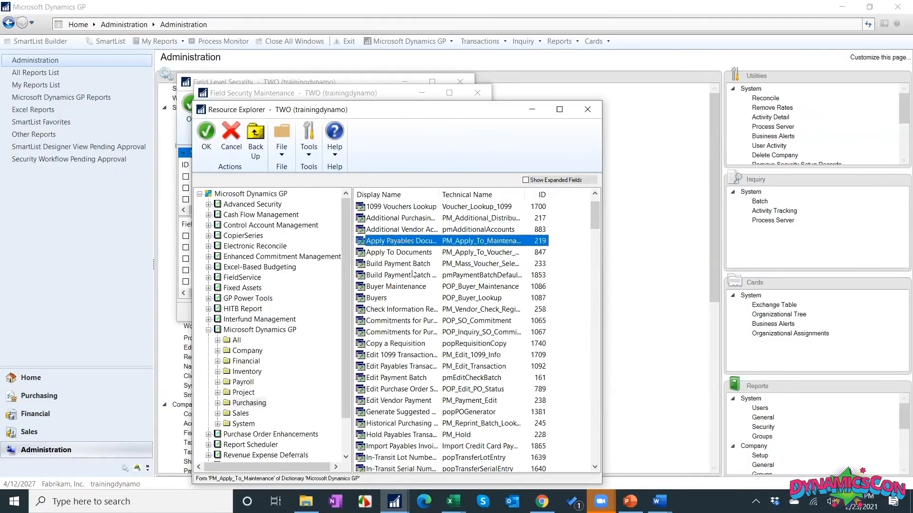
{"action": "scroll", "coordinate": [418, 290], "scroll_direction": "down", "scroll_amount": 2}
{"action": "scroll", "coordinate": [430, 276], "scroll_direction": "up", "scroll_amount": 3}
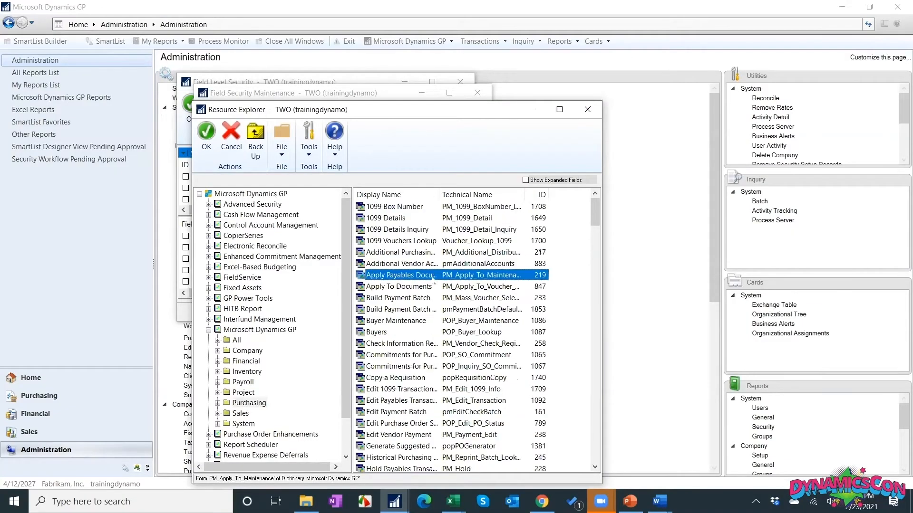
{"action": "scroll", "coordinate": [430, 300], "scroll_direction": "down", "scroll_amount": 20}
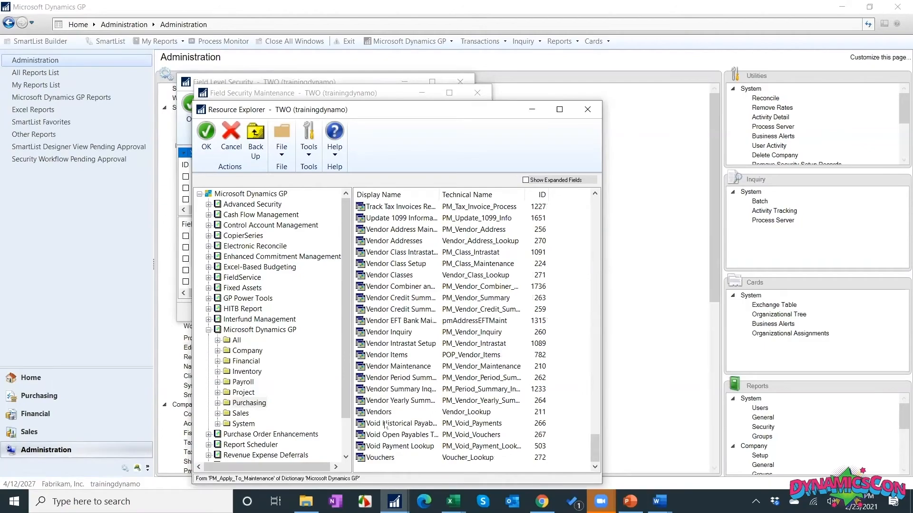
{"action": "double_click", "coordinate": [394, 229]}
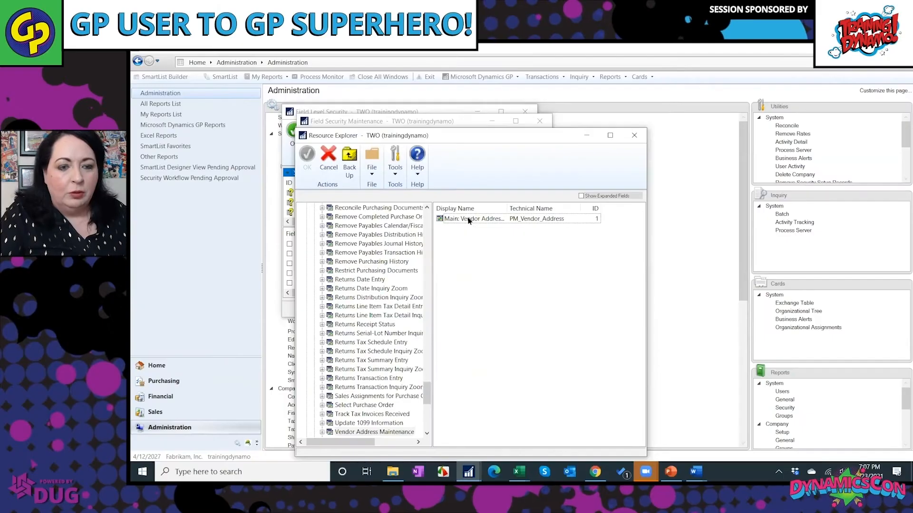
Choose the Bank Button field of the main Vendor Address Maintenance window as the secured field
{"action": "left_click", "coordinate": [394, 208]}
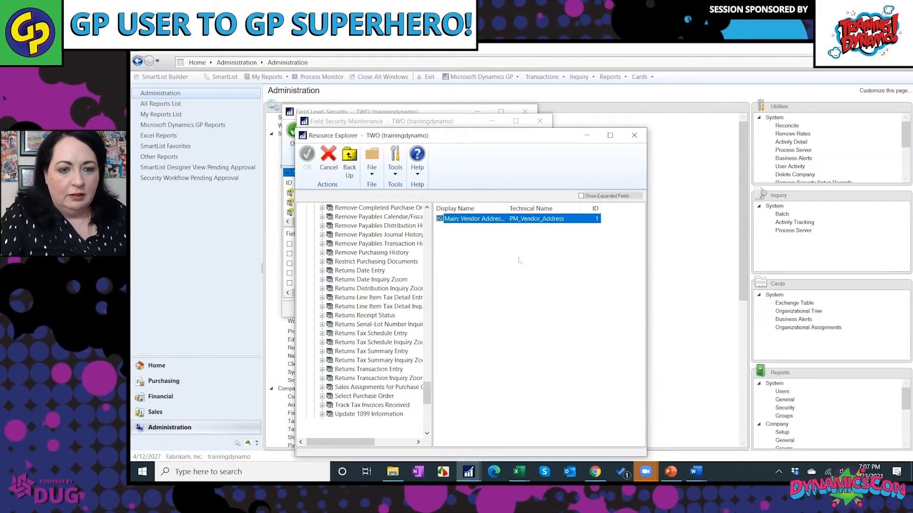
{"action": "double_click", "coordinate": [470, 219]}
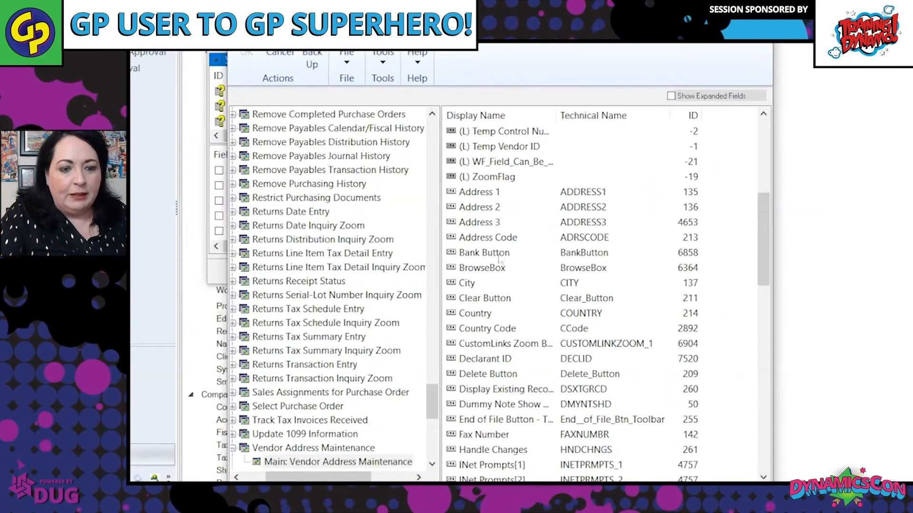
{"action": "left_click", "coordinate": [500, 255]}
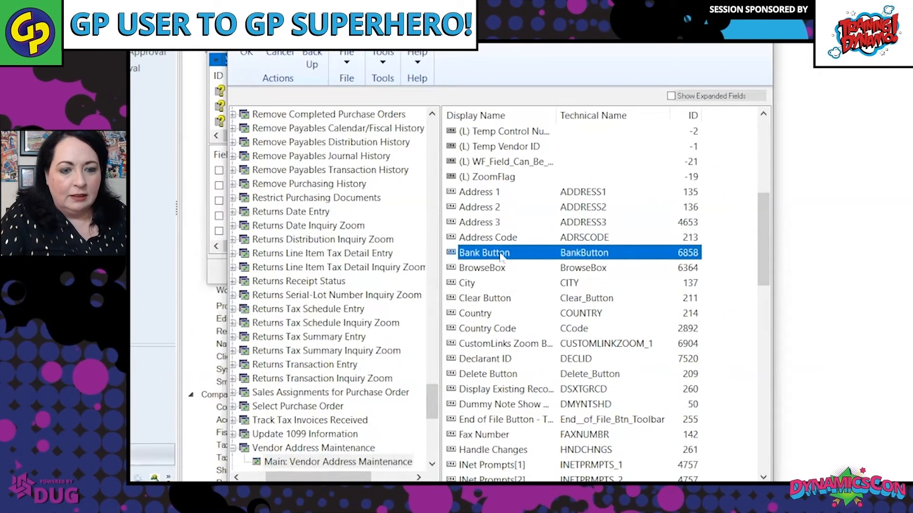
{"action": "double_click", "coordinate": [500, 256]}
Set the record's security mode to Hide Field, save it and close Field Security Maintenance
{"action": "left_click", "coordinate": [388, 174]}
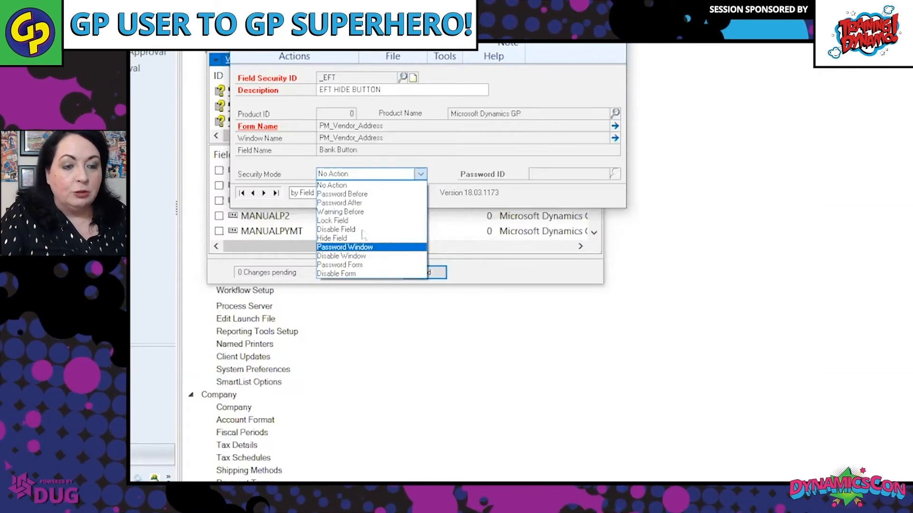
{"action": "left_click", "coordinate": [358, 239]}
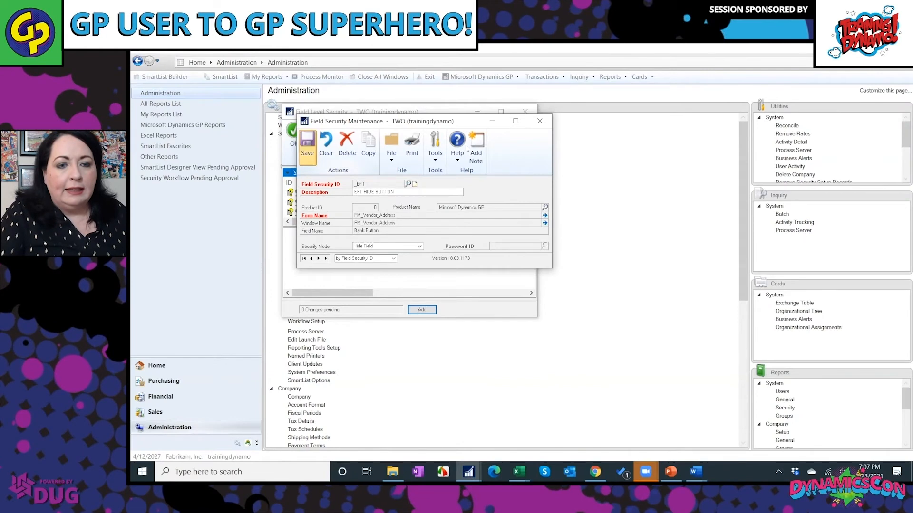
{"action": "left_click", "coordinate": [538, 121]}
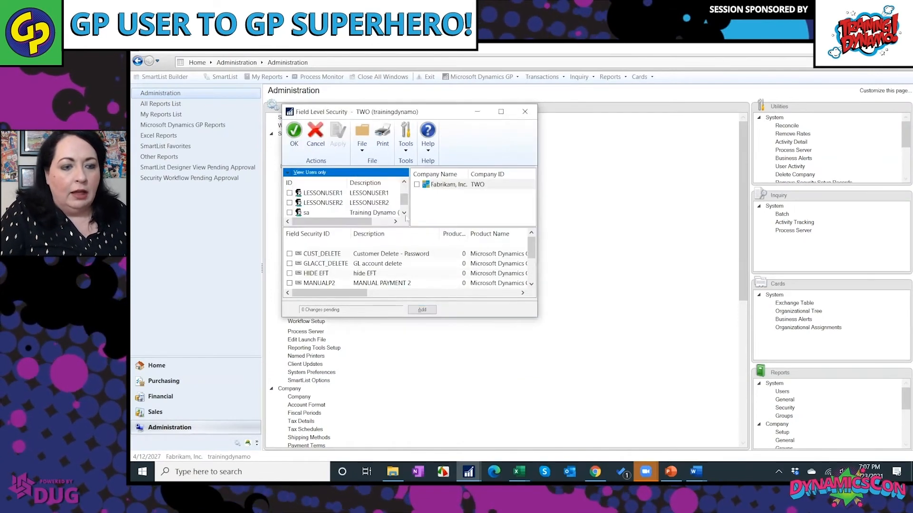
Enable the EFT HIDE BUTTON security for the trainingdynamo user in Fabrikam, Inc. and apply the change
{"action": "left_click", "coordinate": [290, 244]}
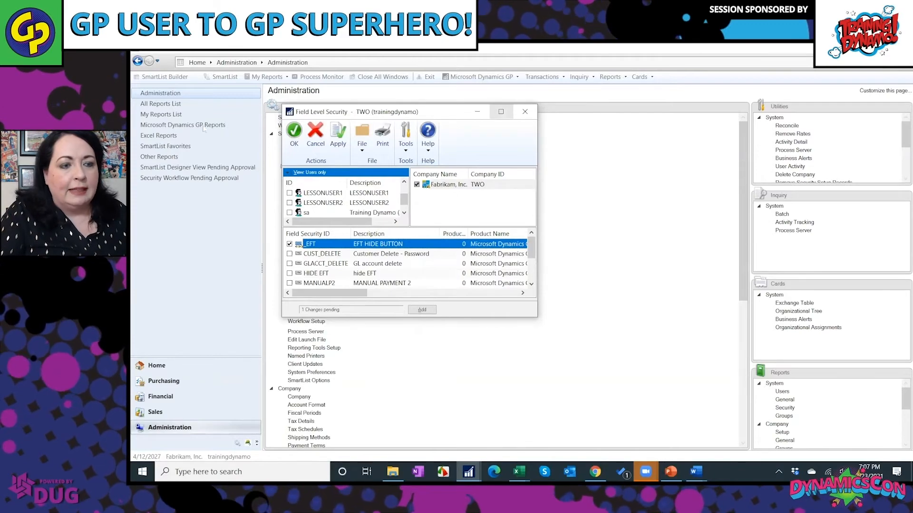
{"action": "left_click", "coordinate": [500, 112]}
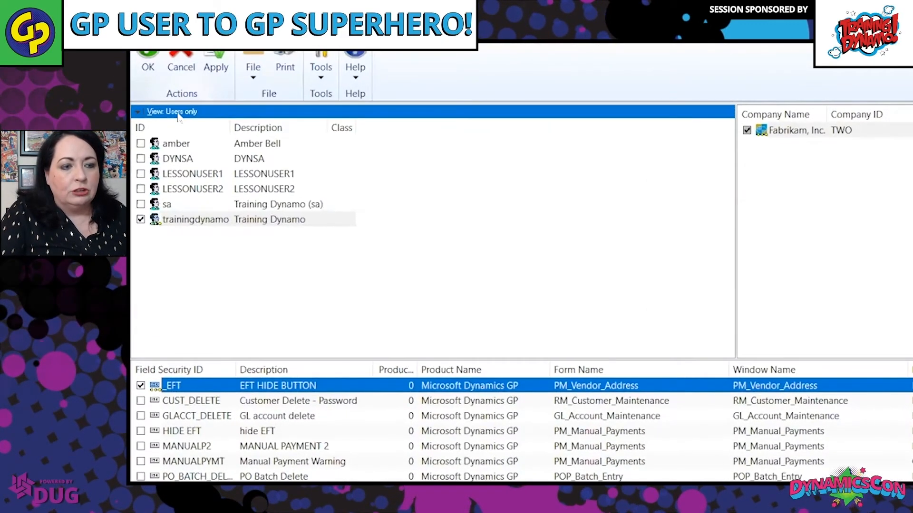
{"action": "left_click", "coordinate": [178, 114]}
{"action": "left_click", "coordinate": [192, 220]}
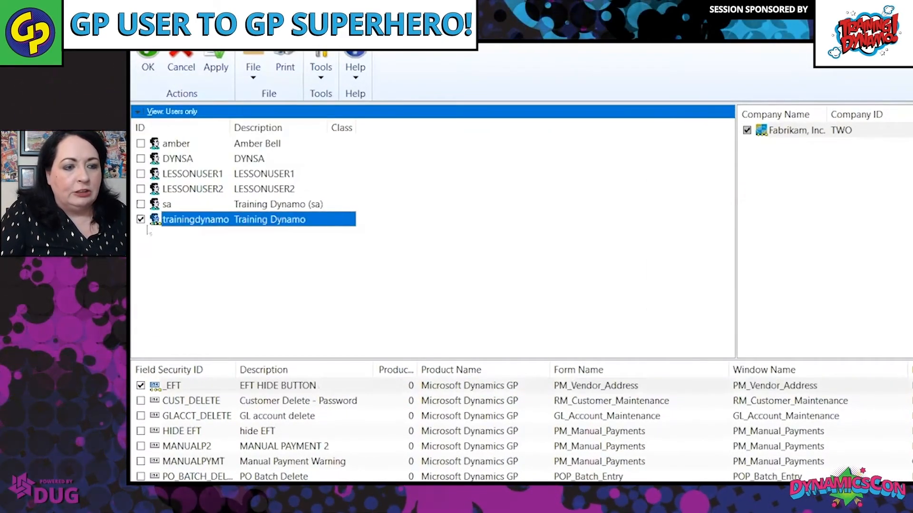
{"action": "left_click", "coordinate": [212, 81]}
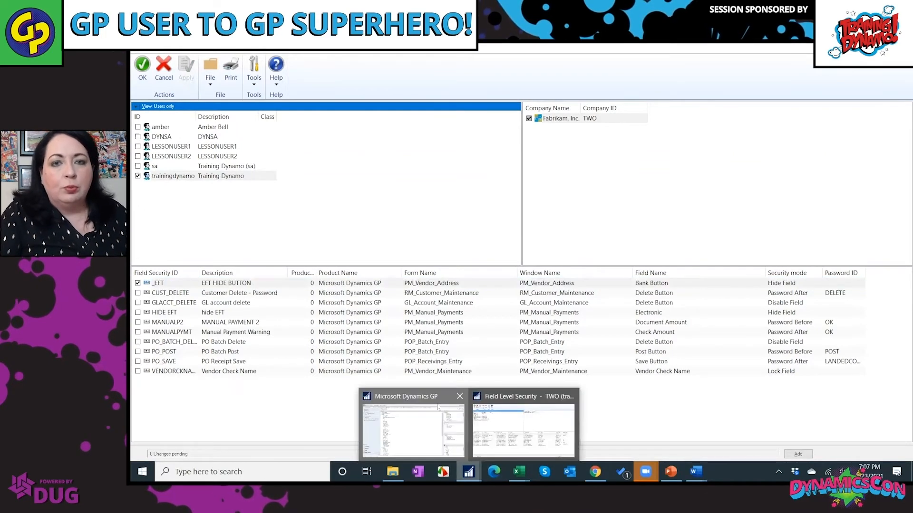
Return from Field Level Security to the main Microsoft Dynamics GP window
{"action": "left_click", "coordinate": [438, 405]}
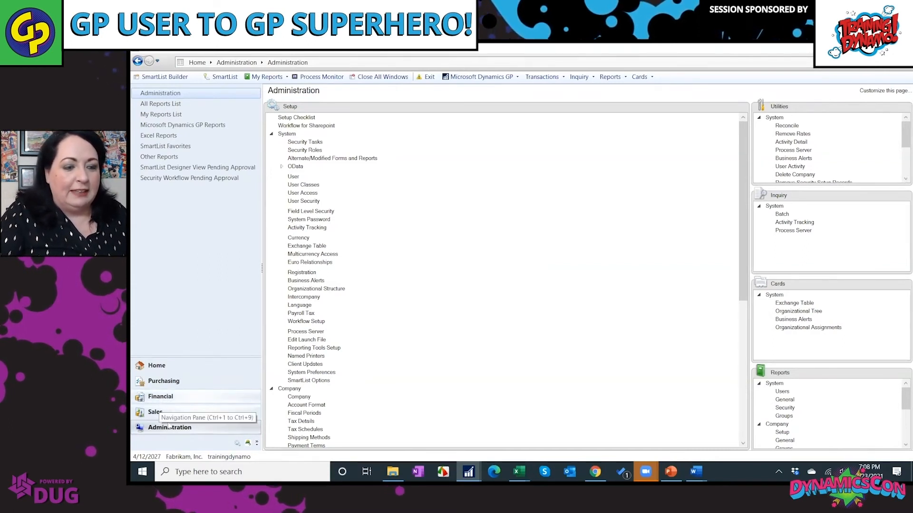
{"action": "left_click", "coordinate": [184, 391]}
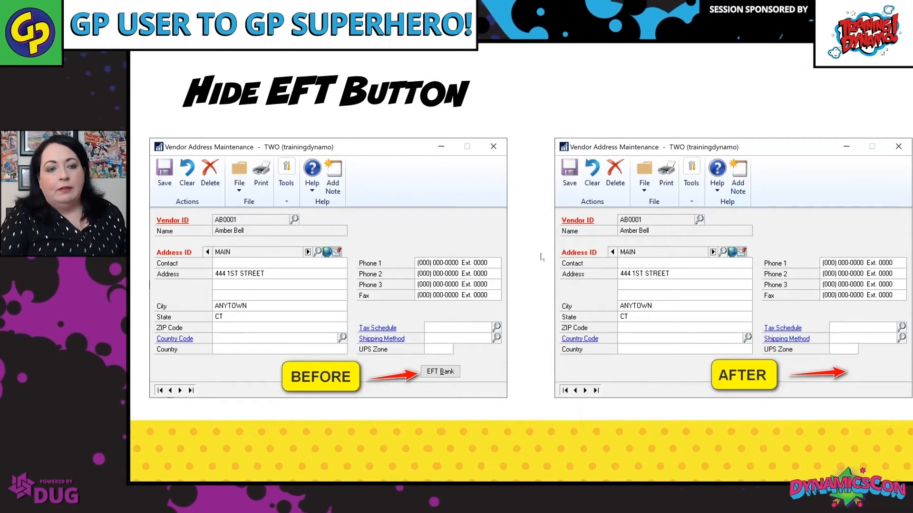
{"action": "key", "text": "Right"}
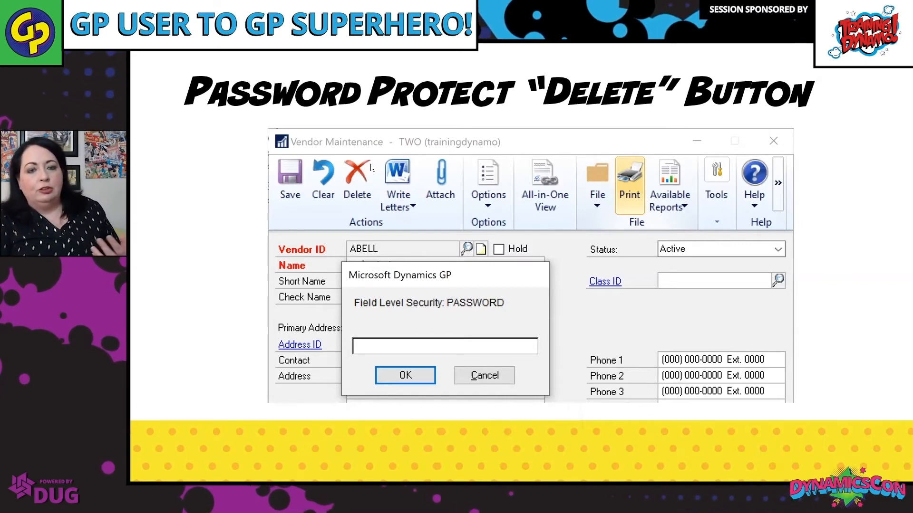
{"action": "left_click", "coordinate": [390, 155]}
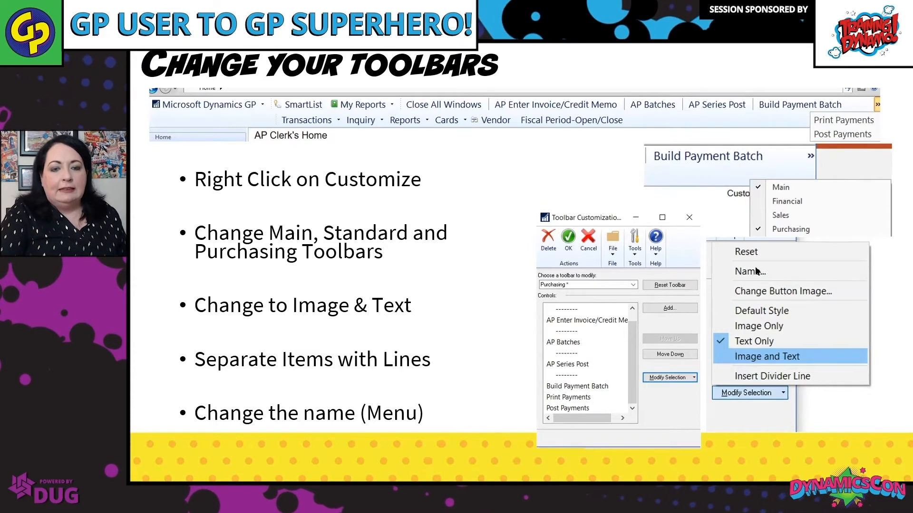
{"action": "left_click", "coordinate": [543, 170]}
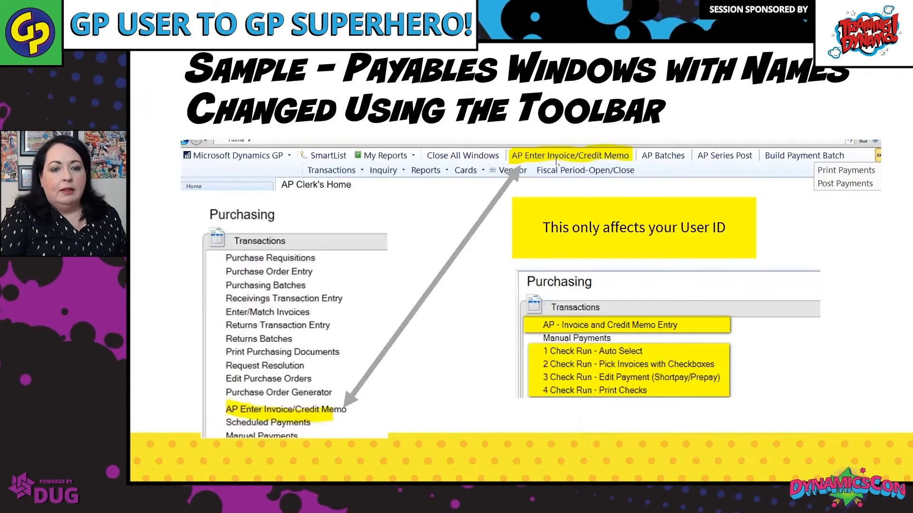